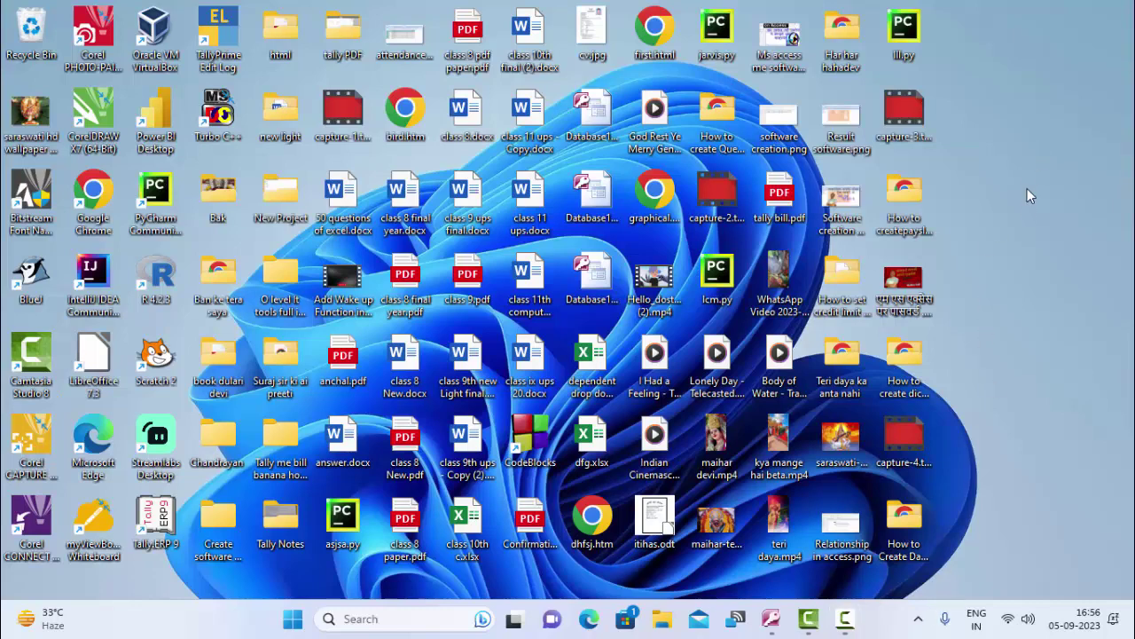
# - Refresh the desktop, then launch Microsoft Office Access 2007 by searching for 'a'
pyautogui.rightClick(1025, 238)
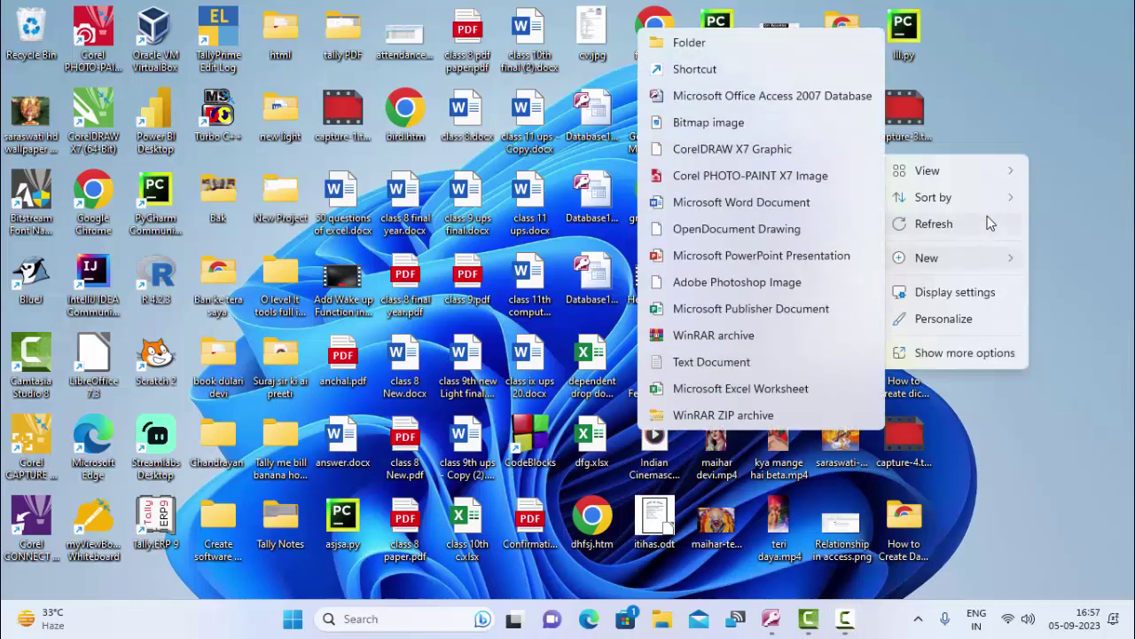
pyautogui.click(781, 324)
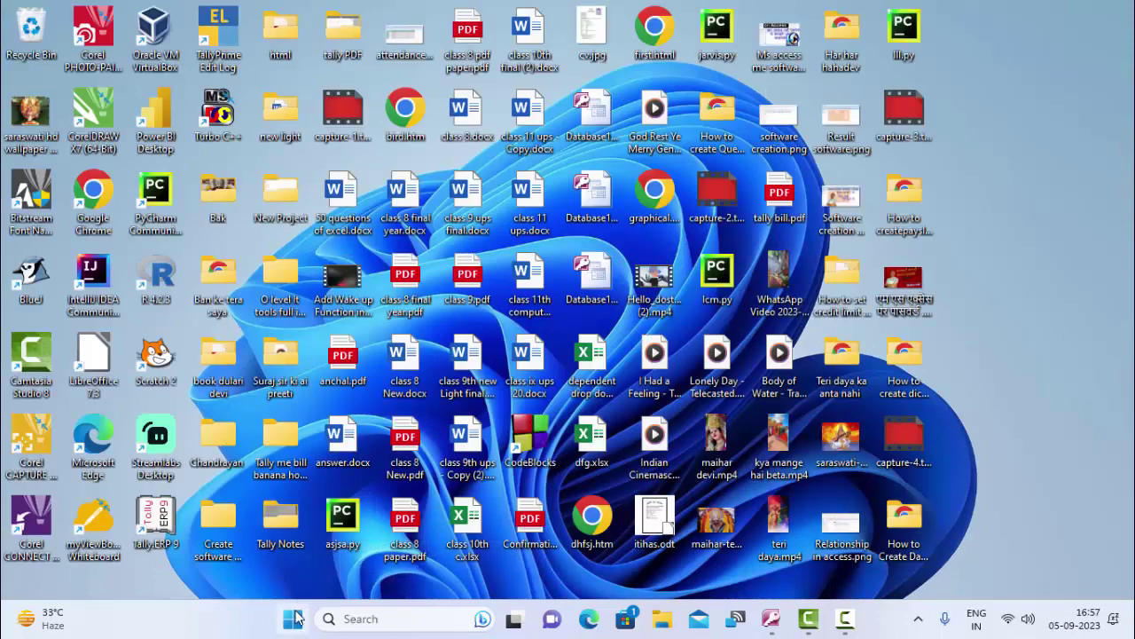
pyautogui.click(293, 618)
pyautogui.write('a')
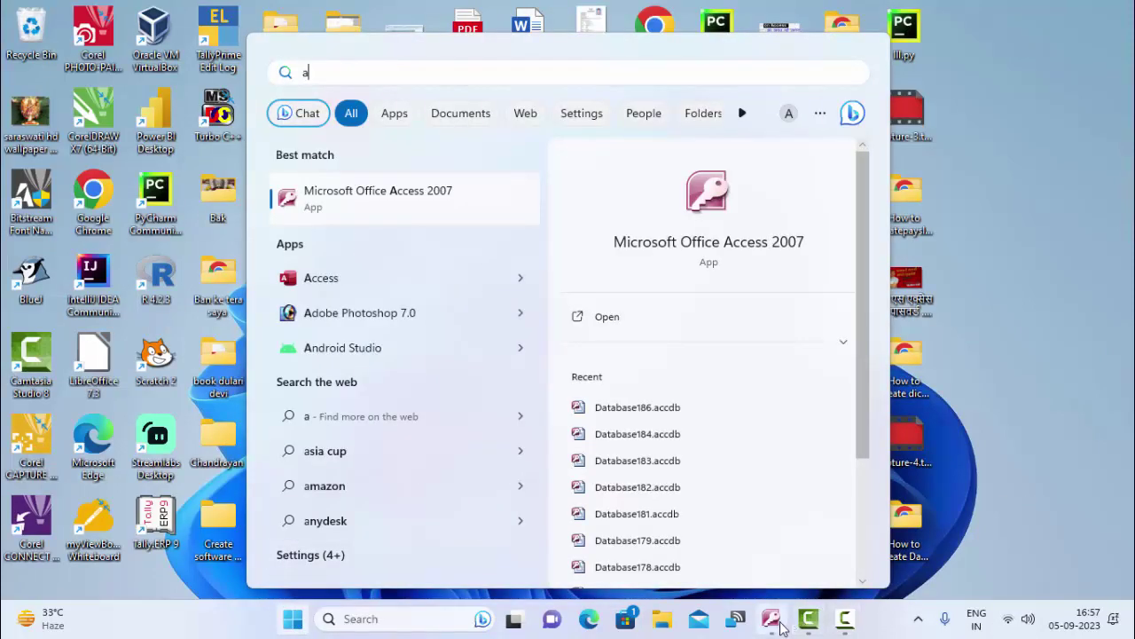
pyautogui.press('Return')
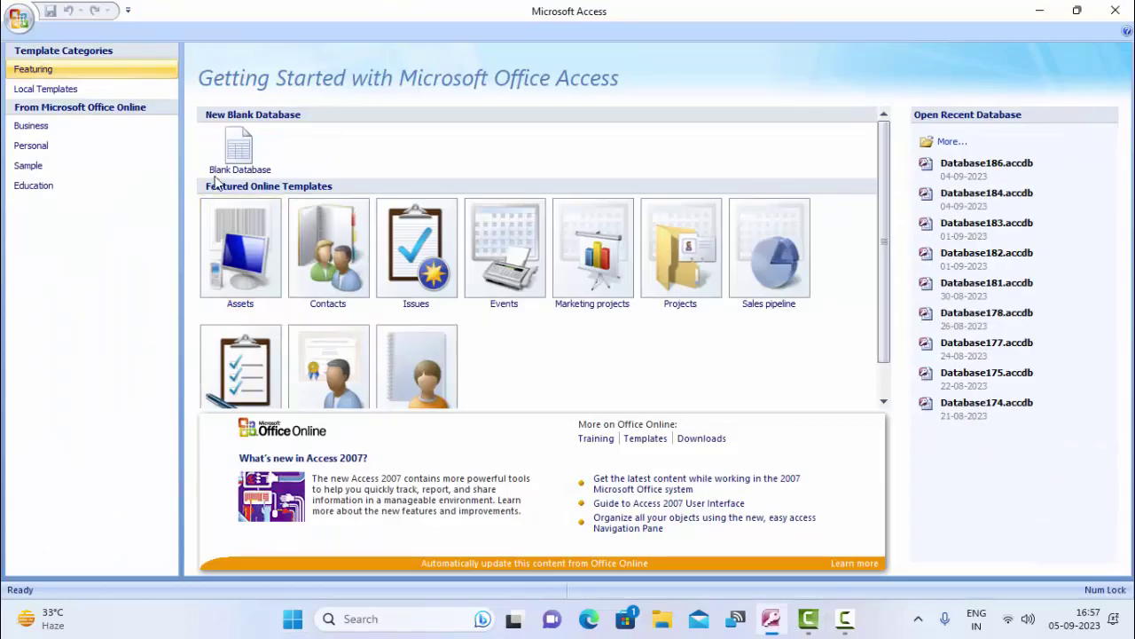
# - Create the blank database Database187 and close its default Table1
pyautogui.click(226, 167)
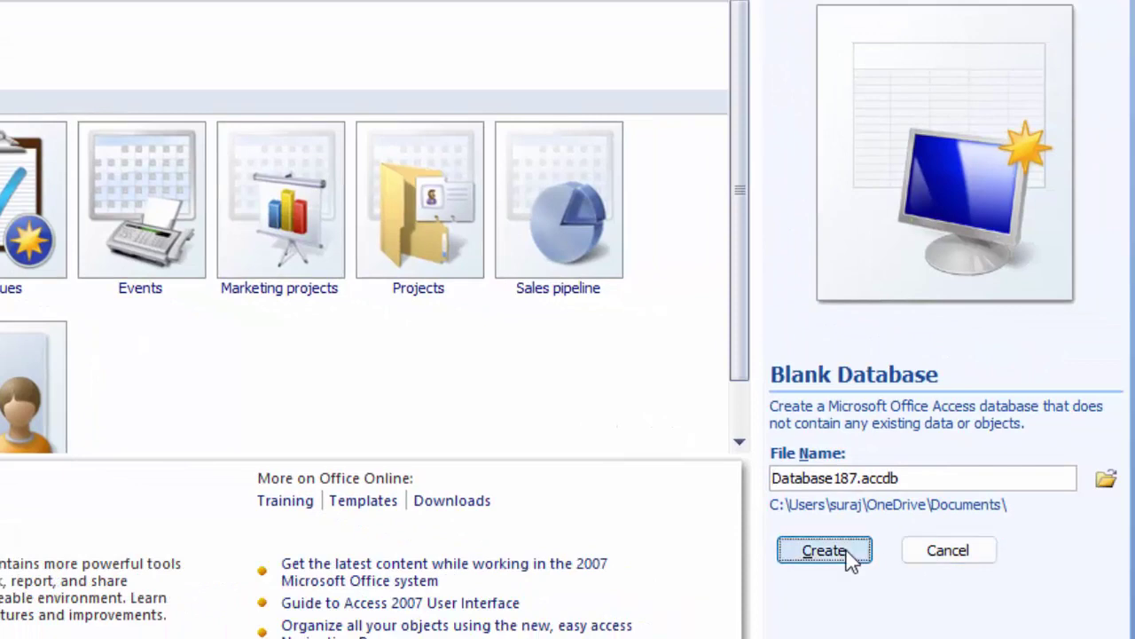
pyautogui.click(843, 552)
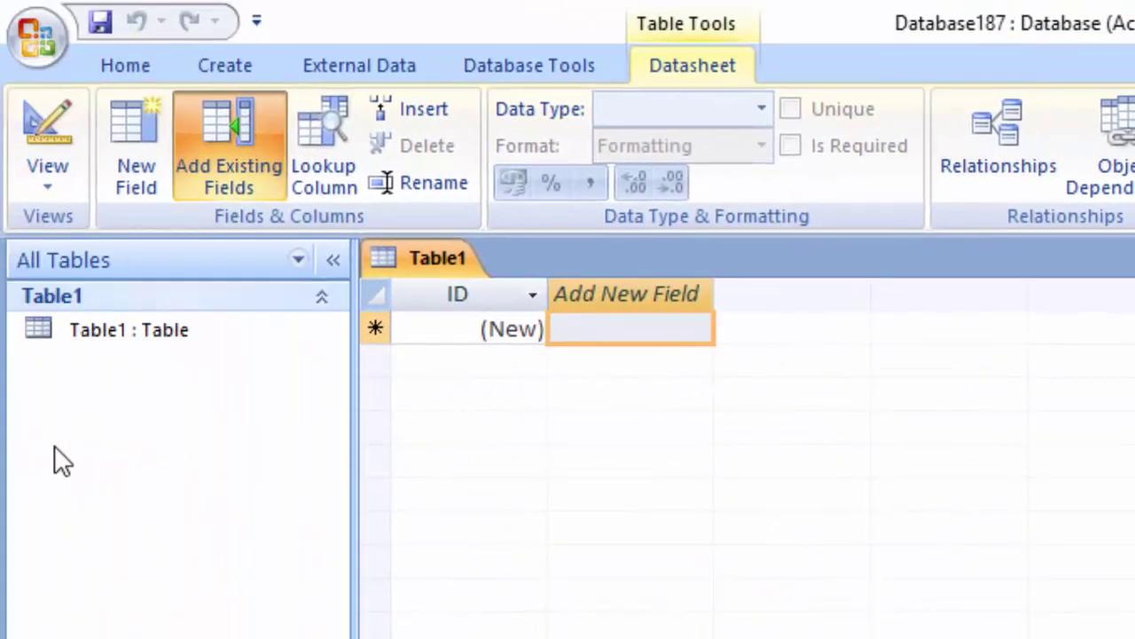
pyautogui.rightClick(415, 254)
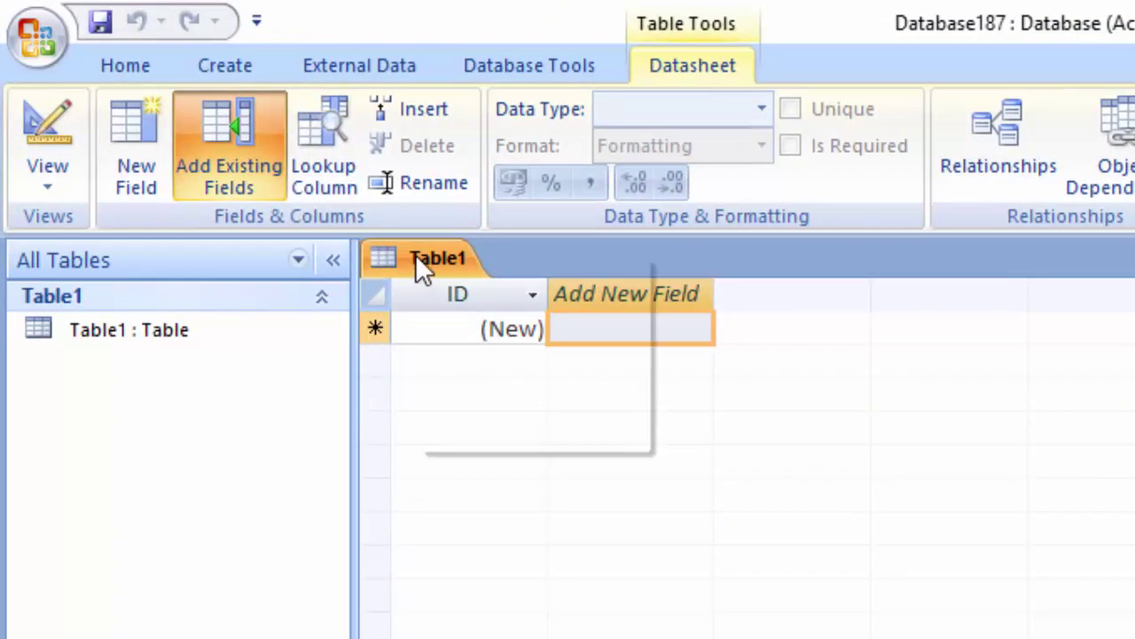
pyautogui.click(479, 311)
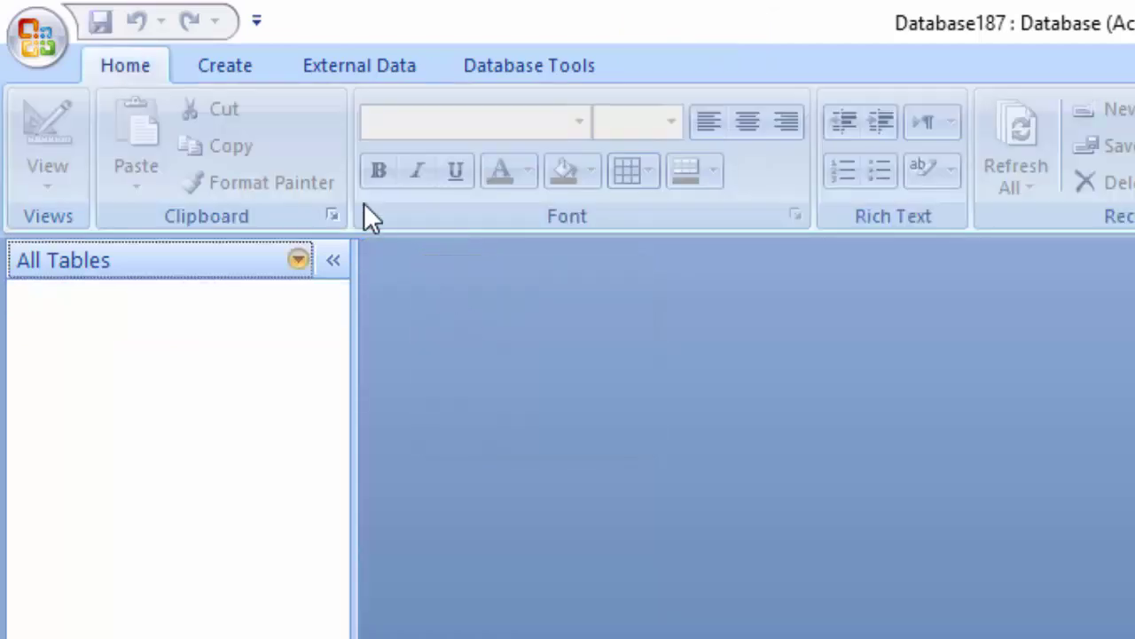
# - Start a new query with no tables in SQL view and delete the default SELECT; text
pyautogui.click(224, 69)
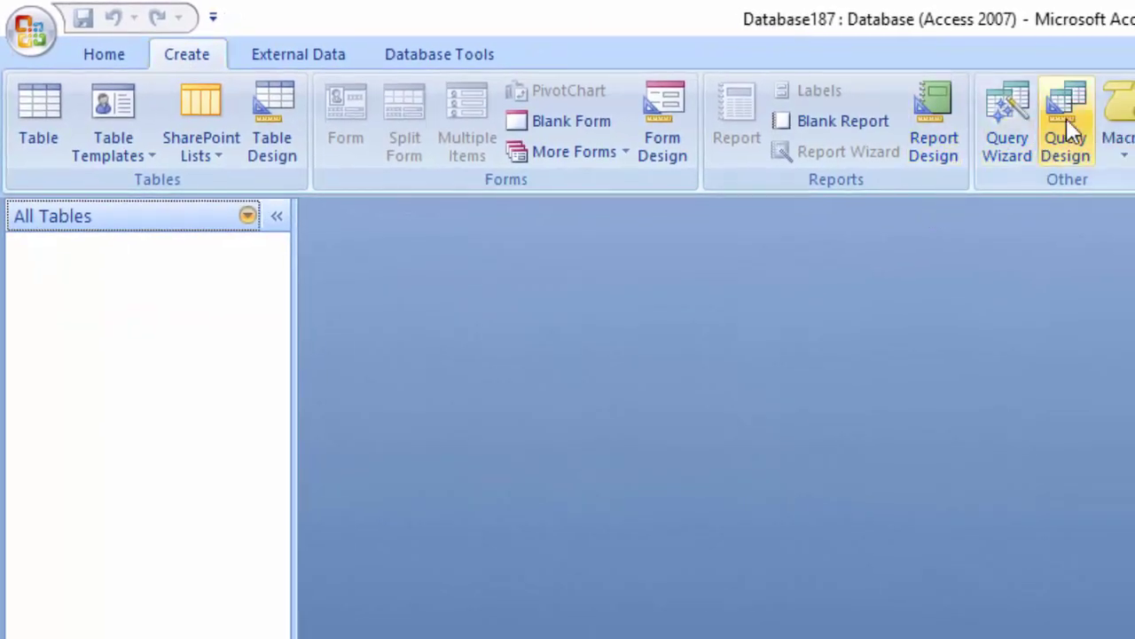
pyautogui.click(1067, 120)
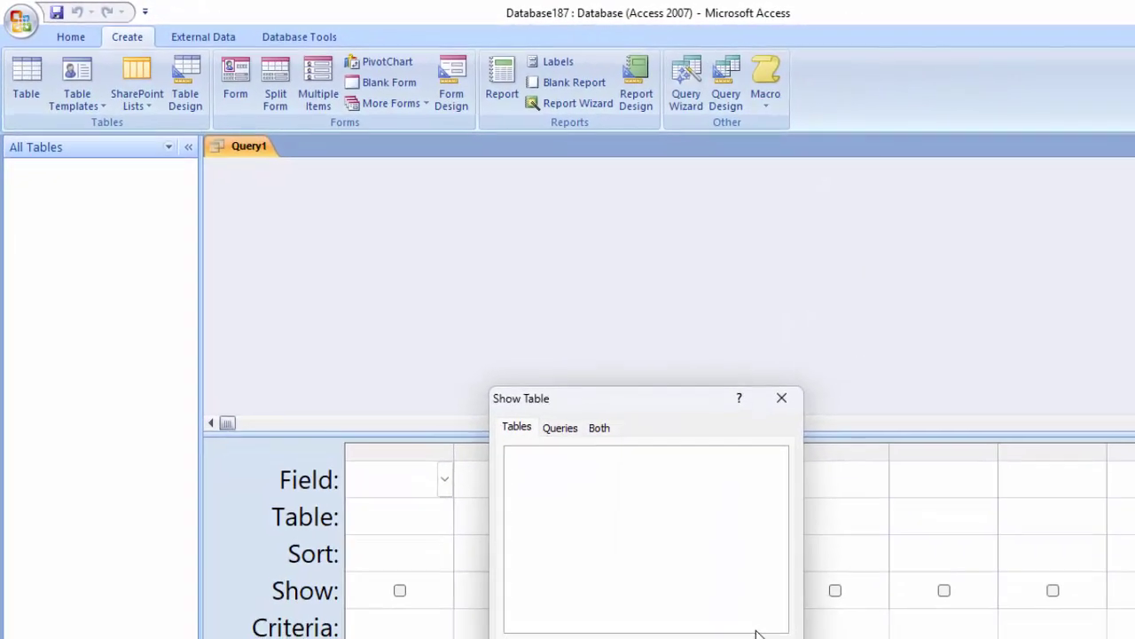
pyautogui.click(794, 634)
pyautogui.click(55, 123)
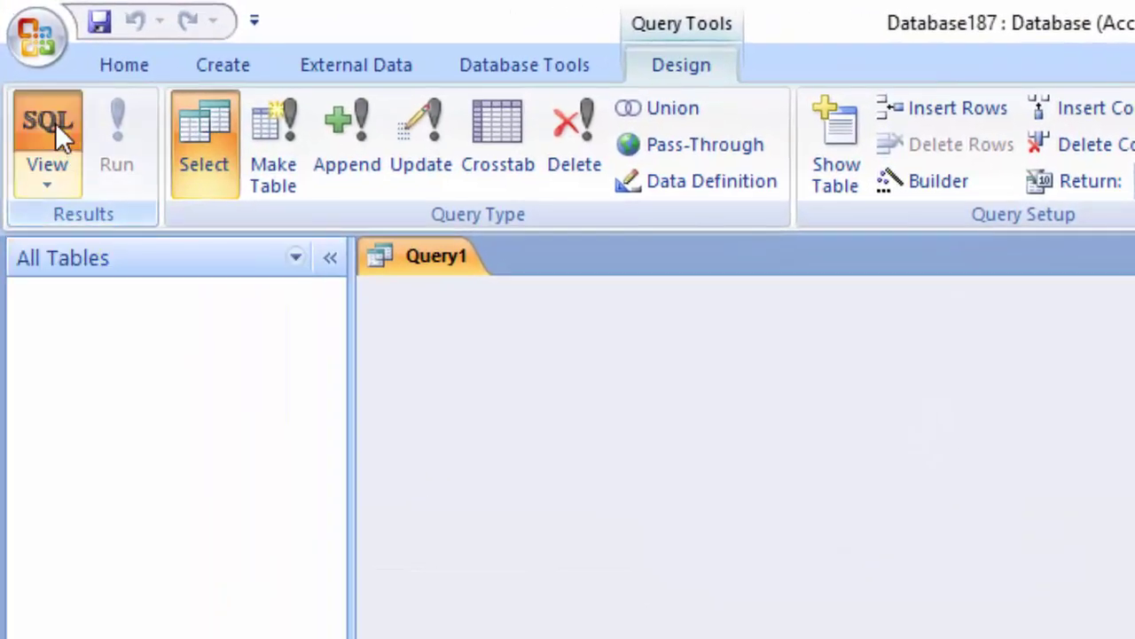
pyautogui.moveTo(509, 314); pyautogui.dragTo(5, 312)
pyautogui.press('Delete')
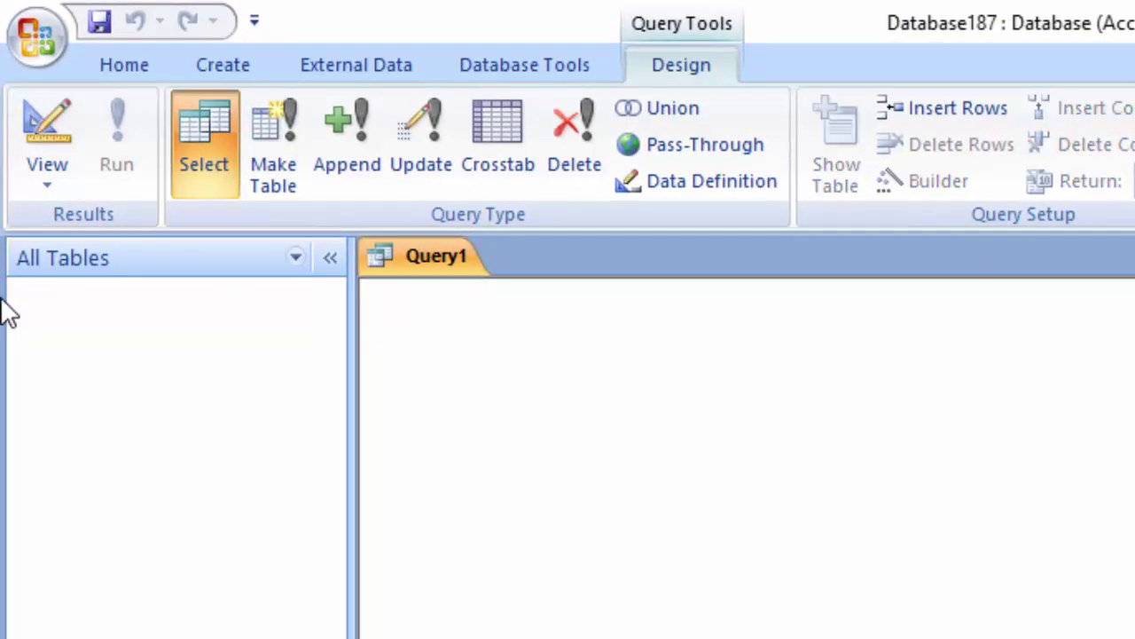
# - Type create table CountryT(Country text,Name_of_Employee text), fixing the stray quote and the Emplyee typo
pyautogui.write('creat')
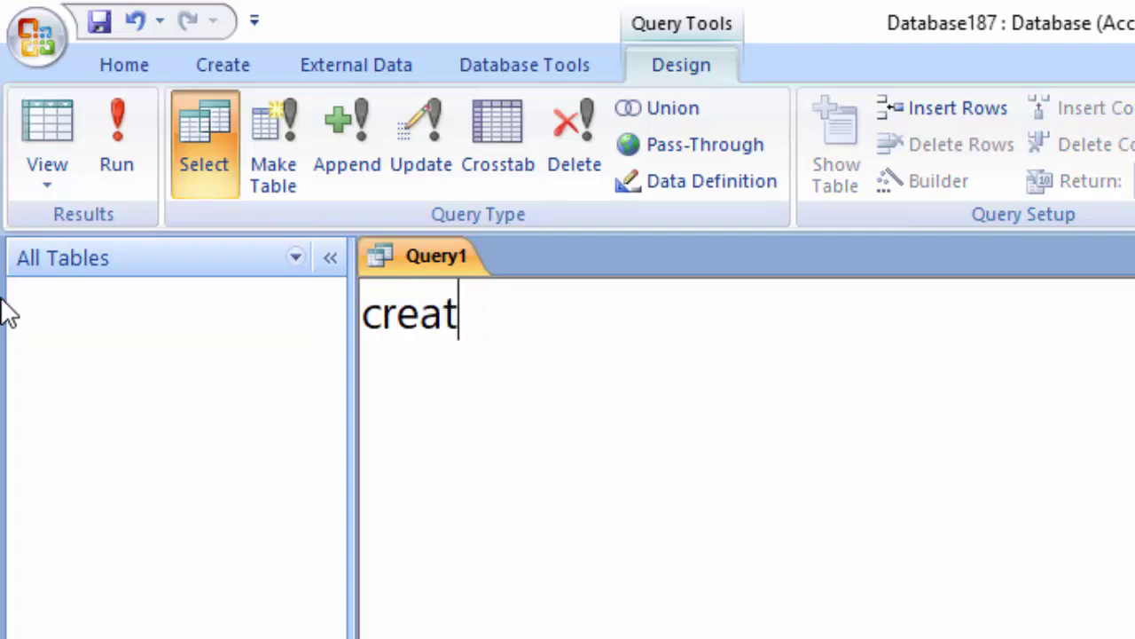
pyautogui.write('e table ')
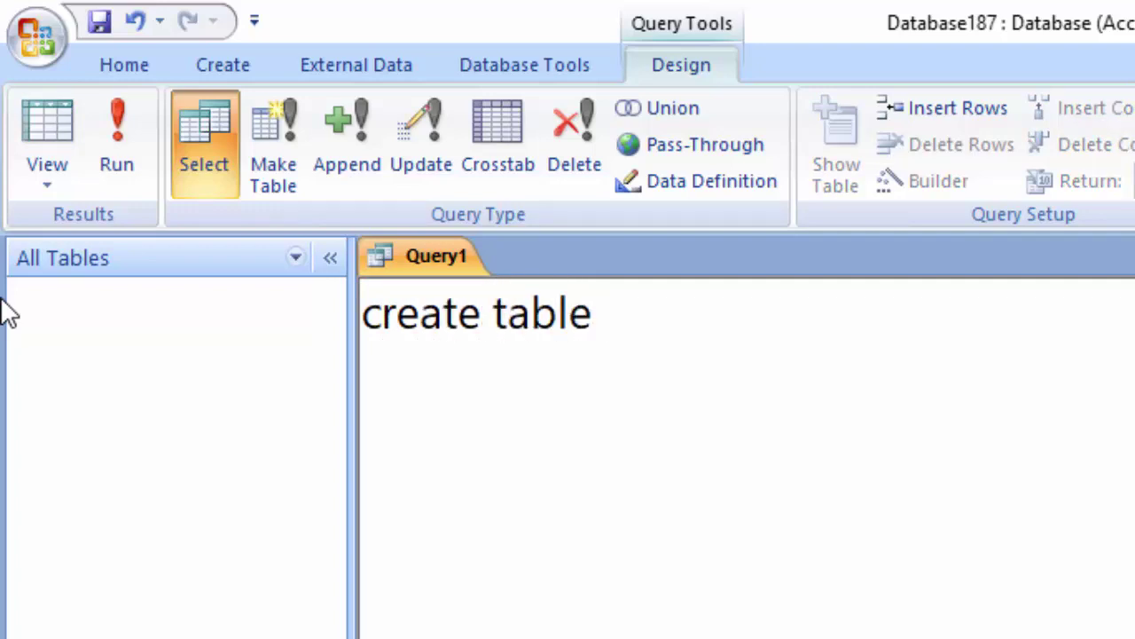
pyautogui.write('Count')
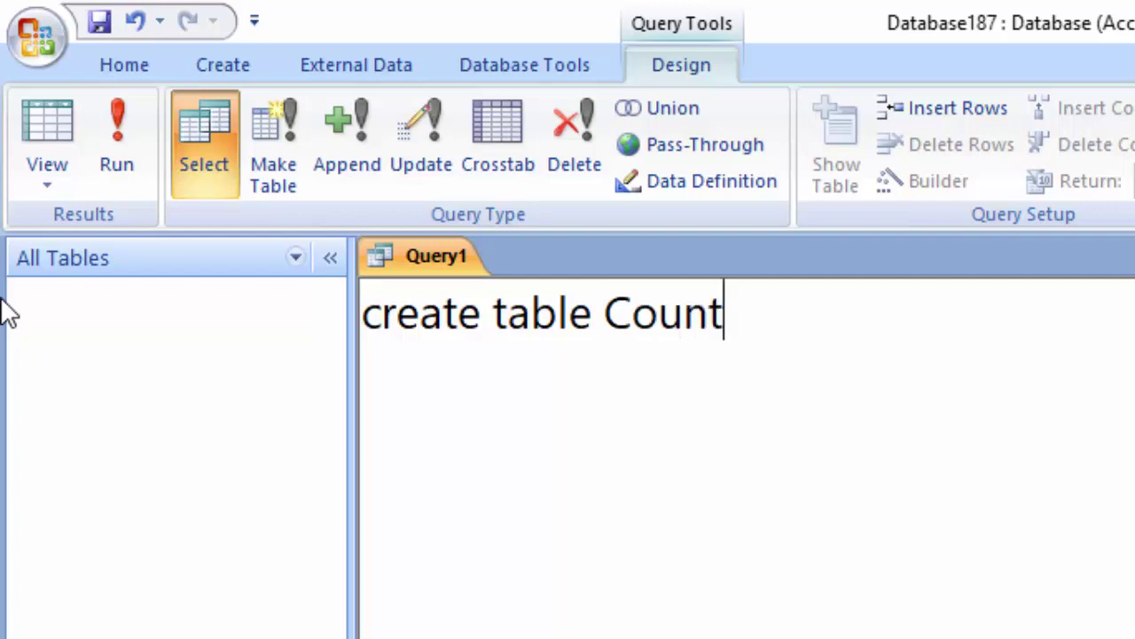
pyautogui.write('ryT')
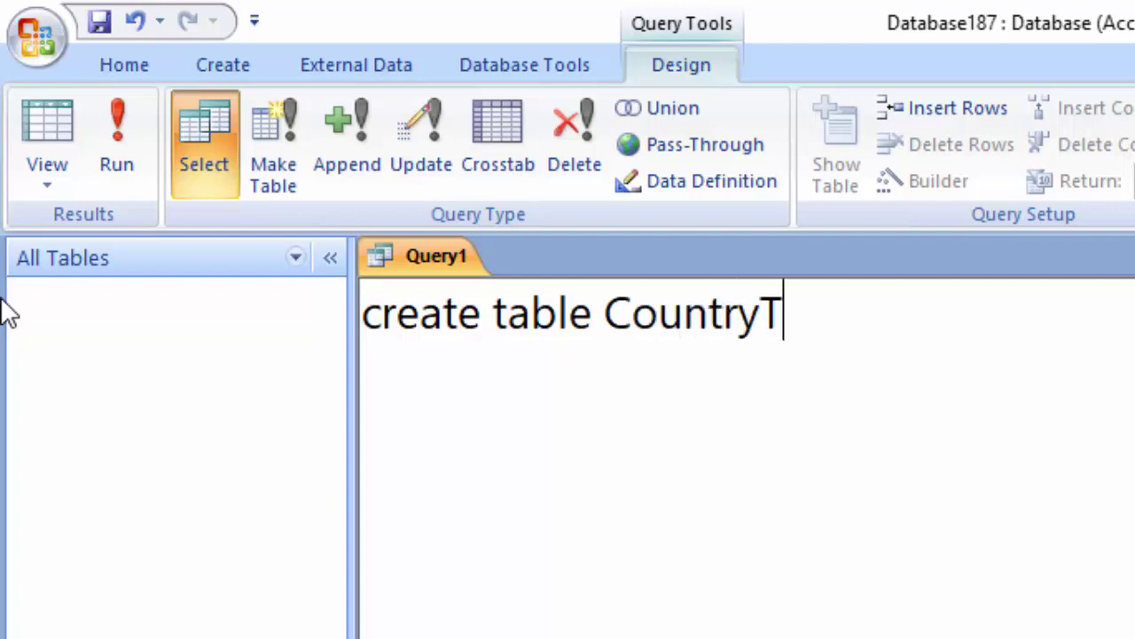
pyautogui.write('(')
pyautogui.write('"')
pyautogui.write('Co')
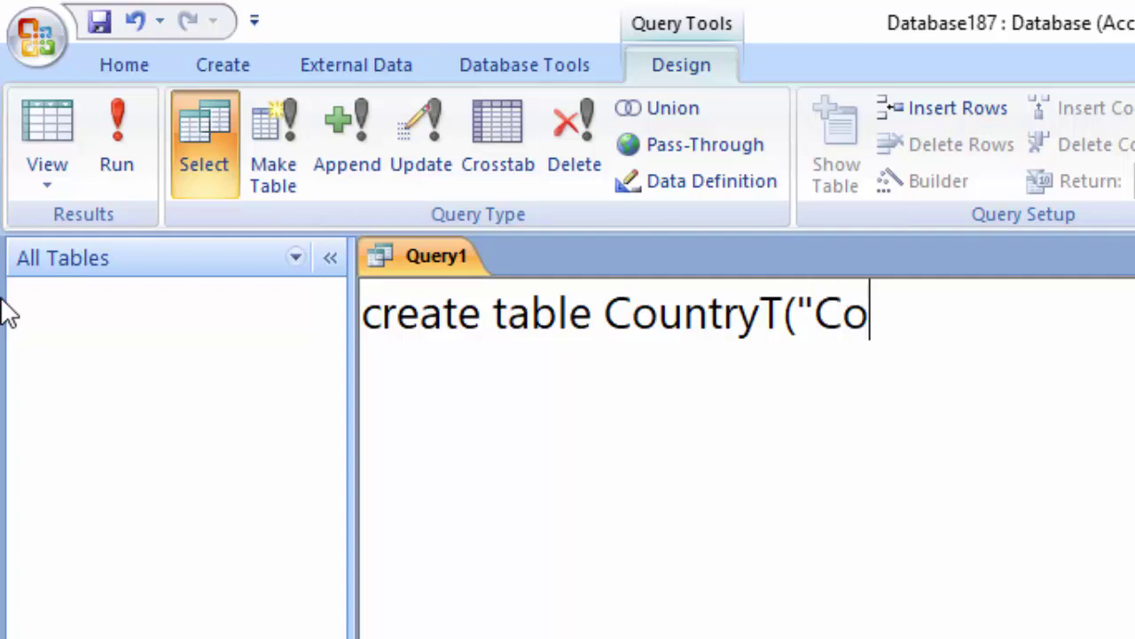
pyautogui.write('untry')
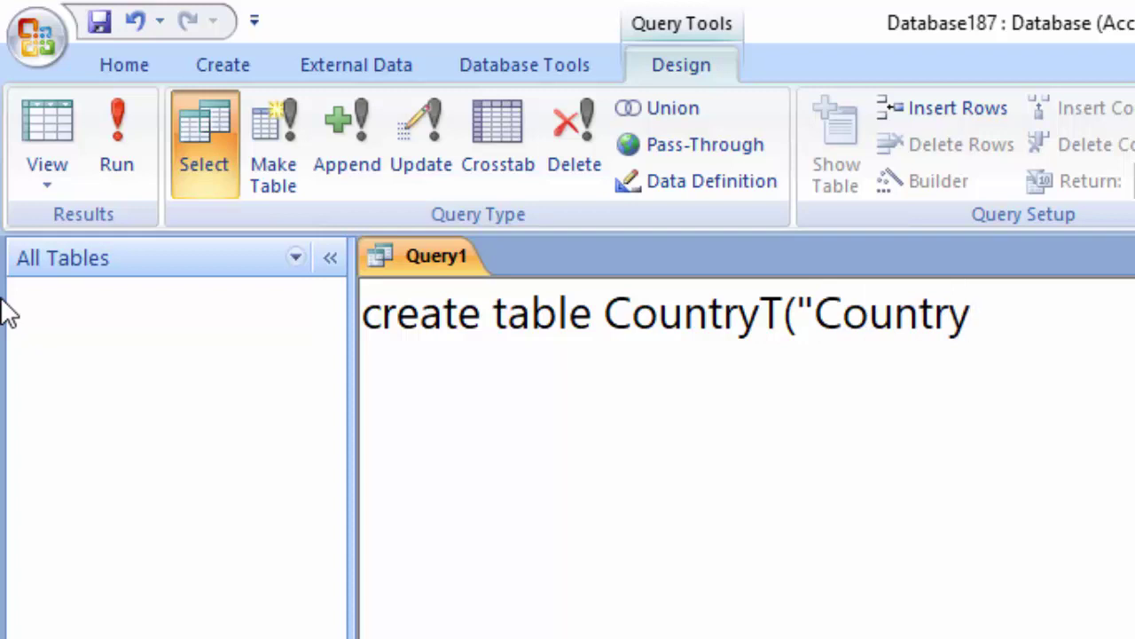
pyautogui.press('BackSpace')
pyautogui.press('BackSpace')
pyautogui.press('BackSpace')
pyautogui.press('BackSpace')
pyautogui.press('BackSpace')
pyautogui.press('BackSpace')
pyautogui.press('BackSpace')
pyautogui.press('BackSpace')
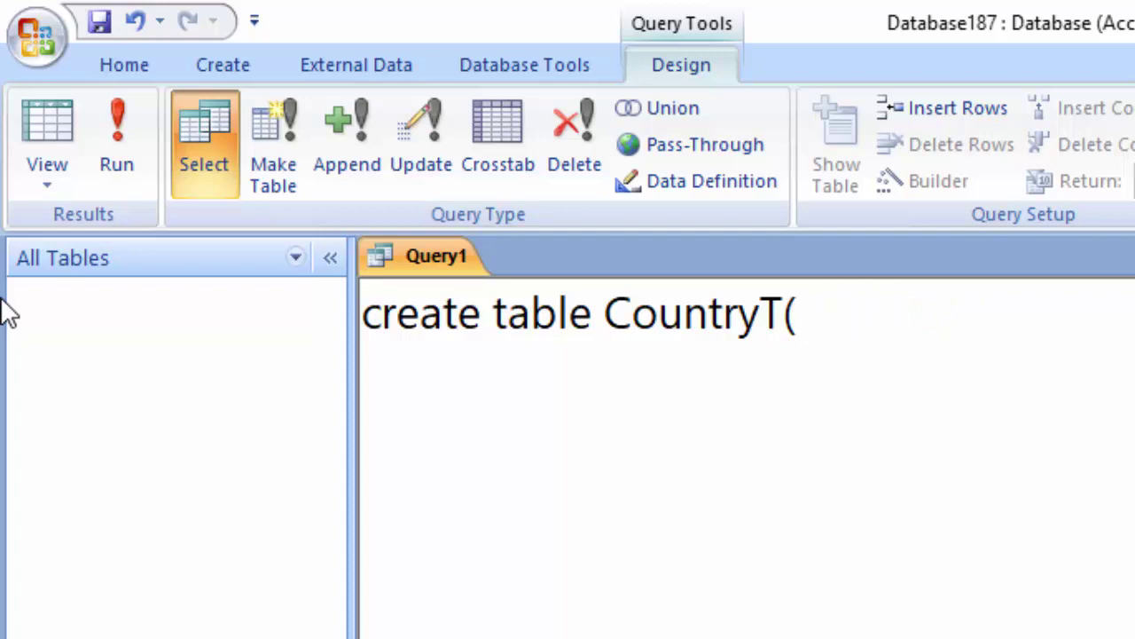
pyautogui.write('Count')
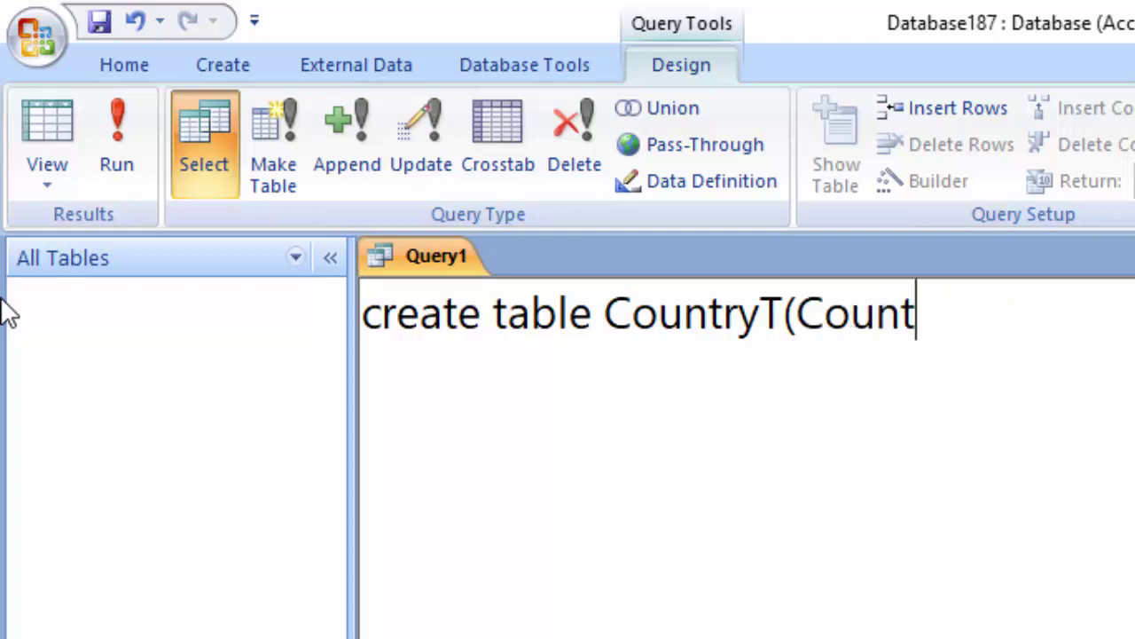
pyautogui.write('ry')
pyautogui.write(' t')
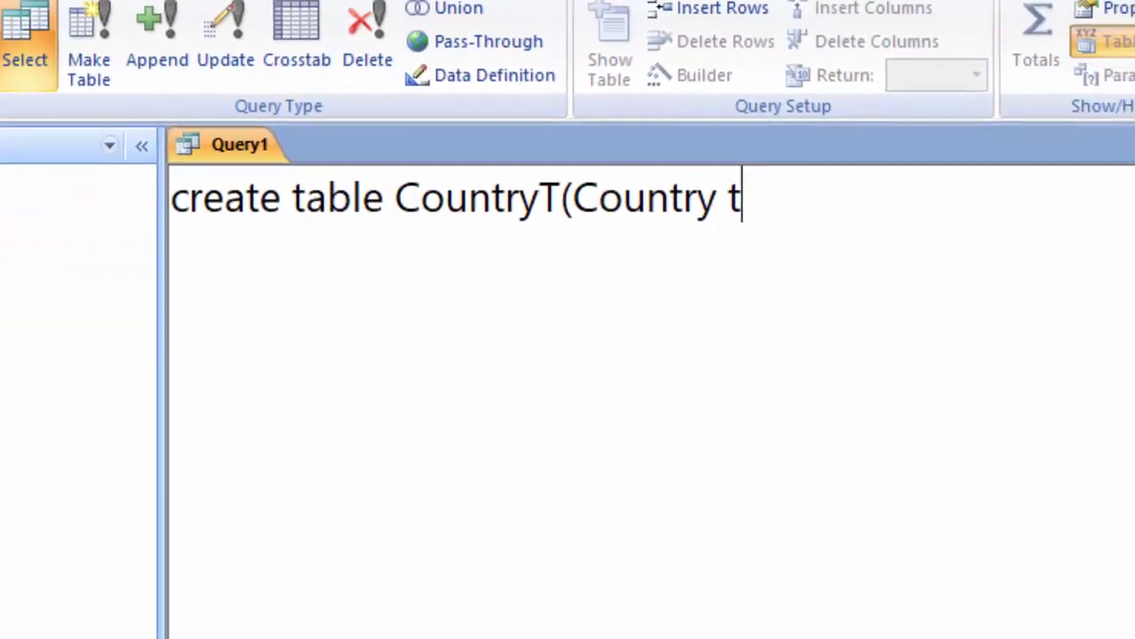
pyautogui.write('ext')
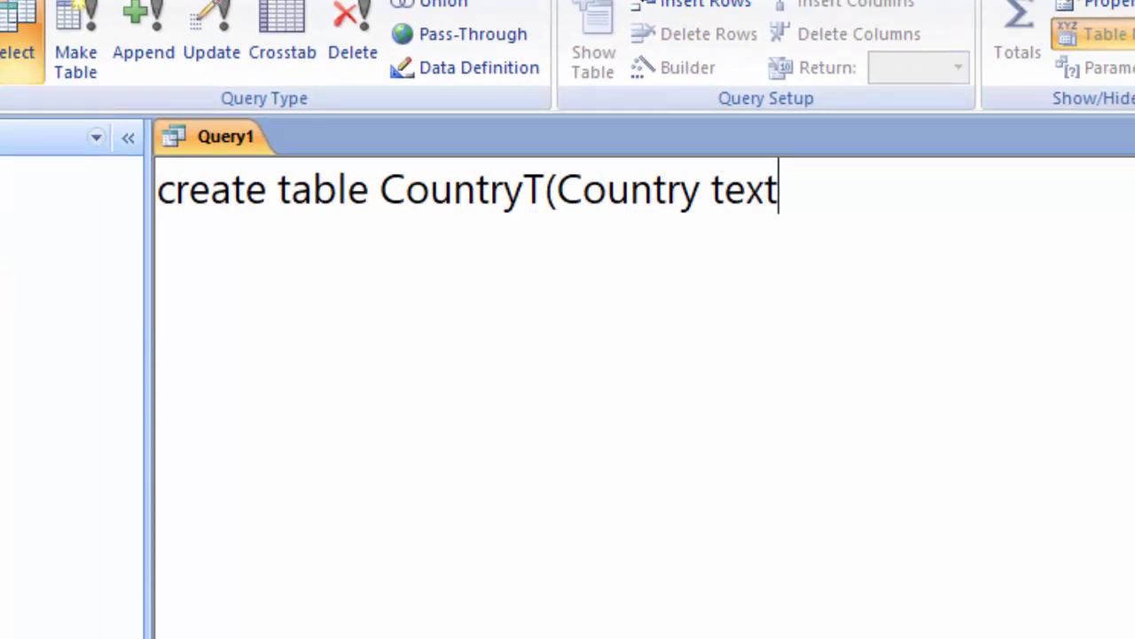
pyautogui.write(',')
pyautogui.write('Name')
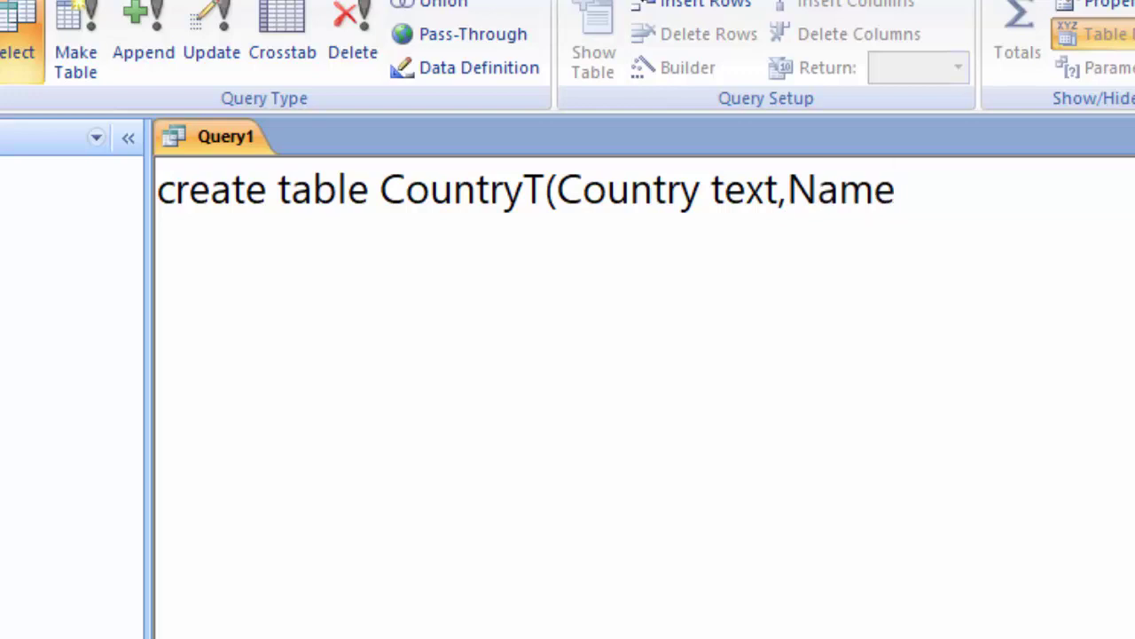
pyautogui.write('_of_')
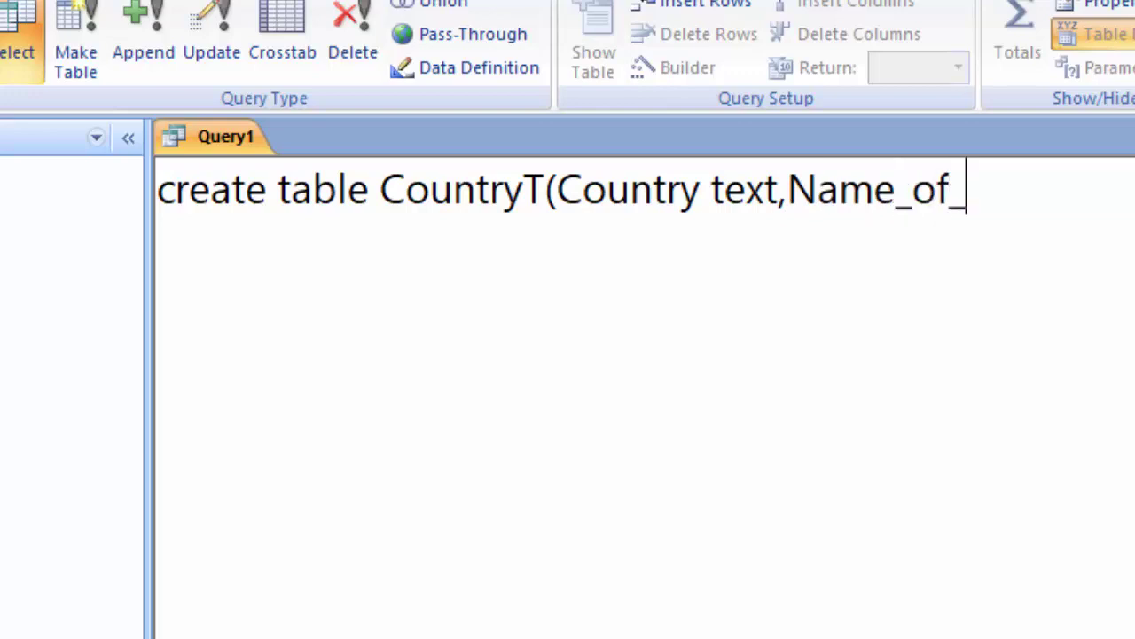
pyautogui.write('Empl')
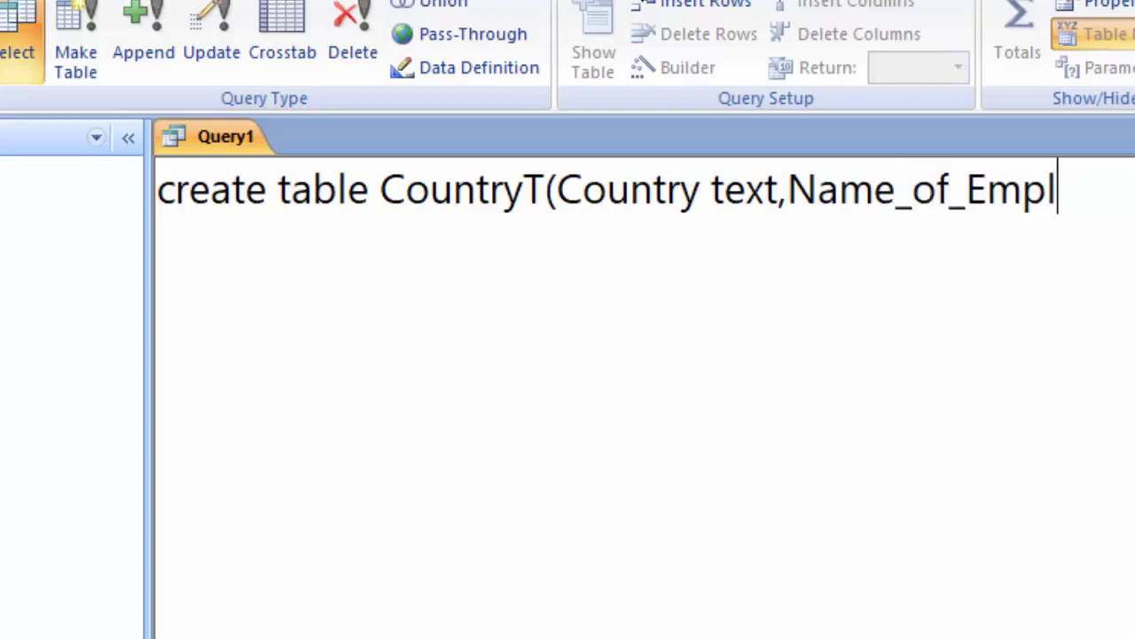
pyautogui.write('yee')
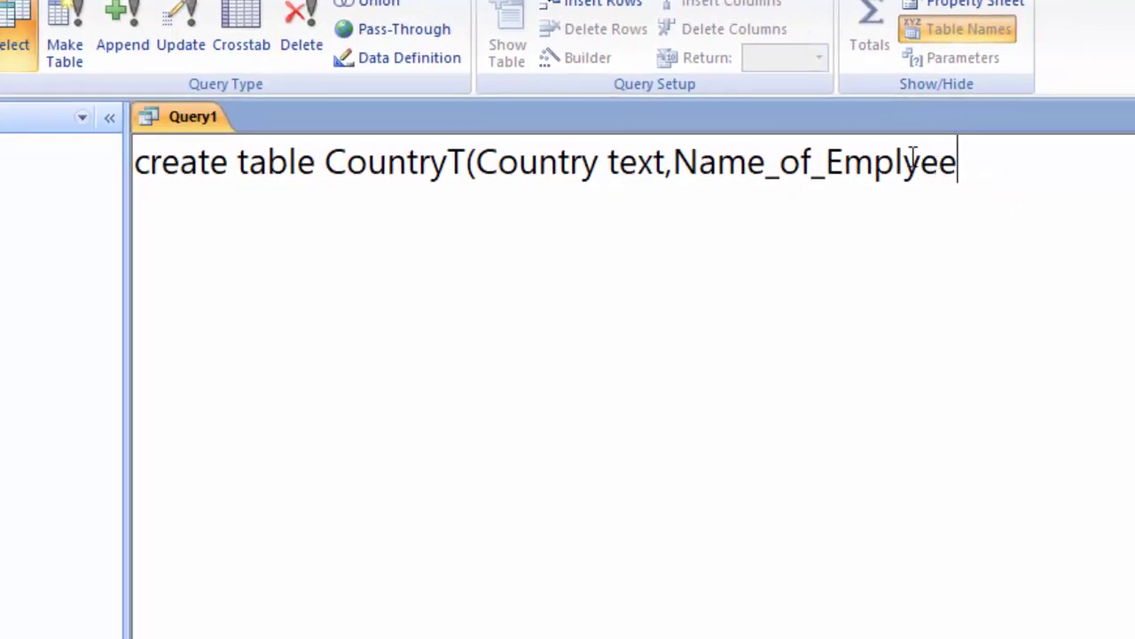
pyautogui.click(906, 159)
pyautogui.write('o')
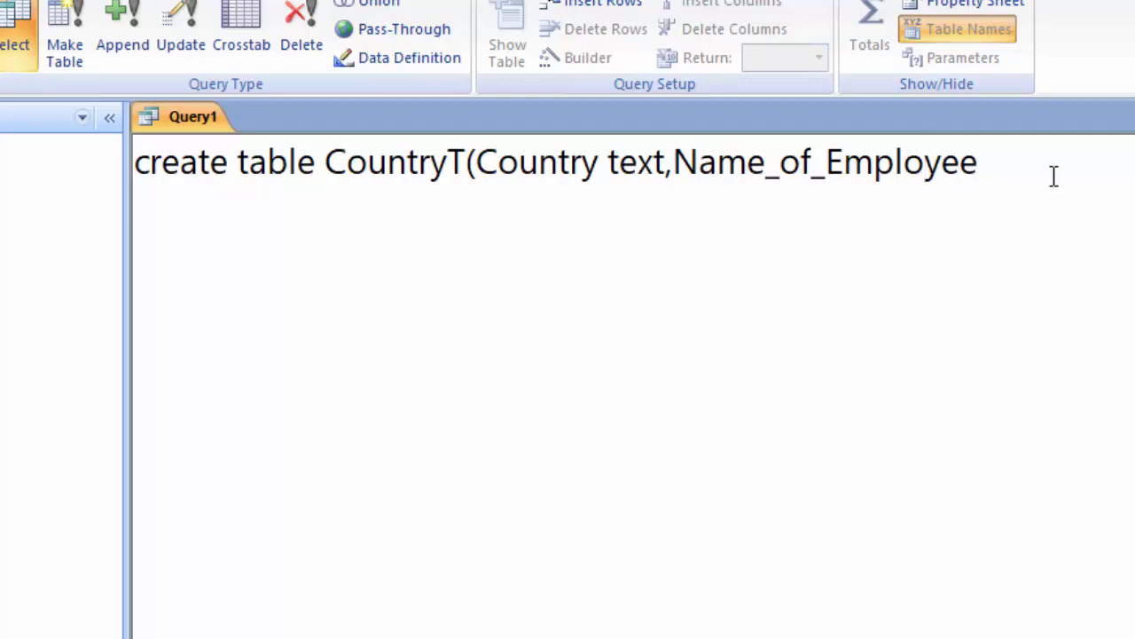
pyautogui.click(989, 182)
pyautogui.write('t')
pyautogui.write('ext')
pyautogui.write(');')
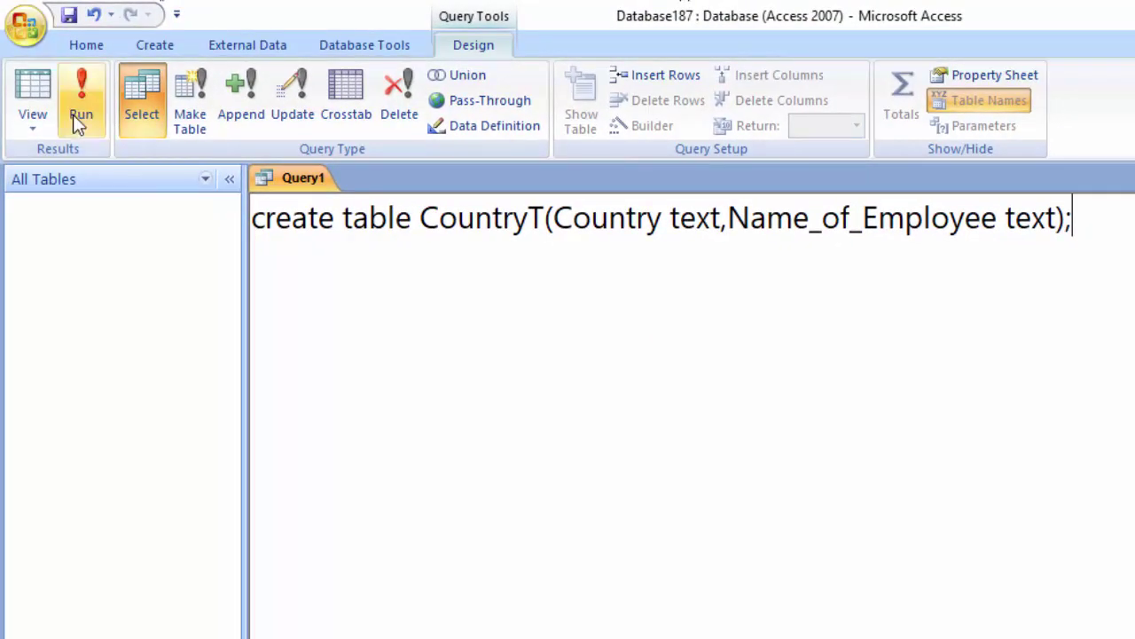
# - Run Query1 as a data-definition query to create CountryT, and save it as Query1
pyautogui.click(69, 110)
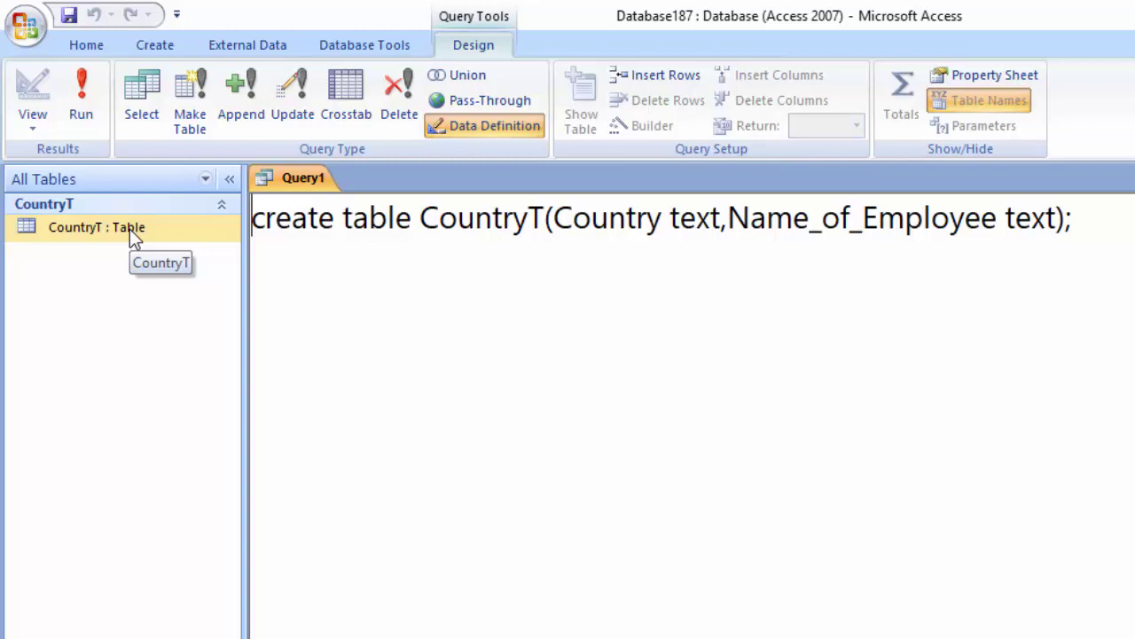
pyautogui.hotkey('ctrl', 'a')
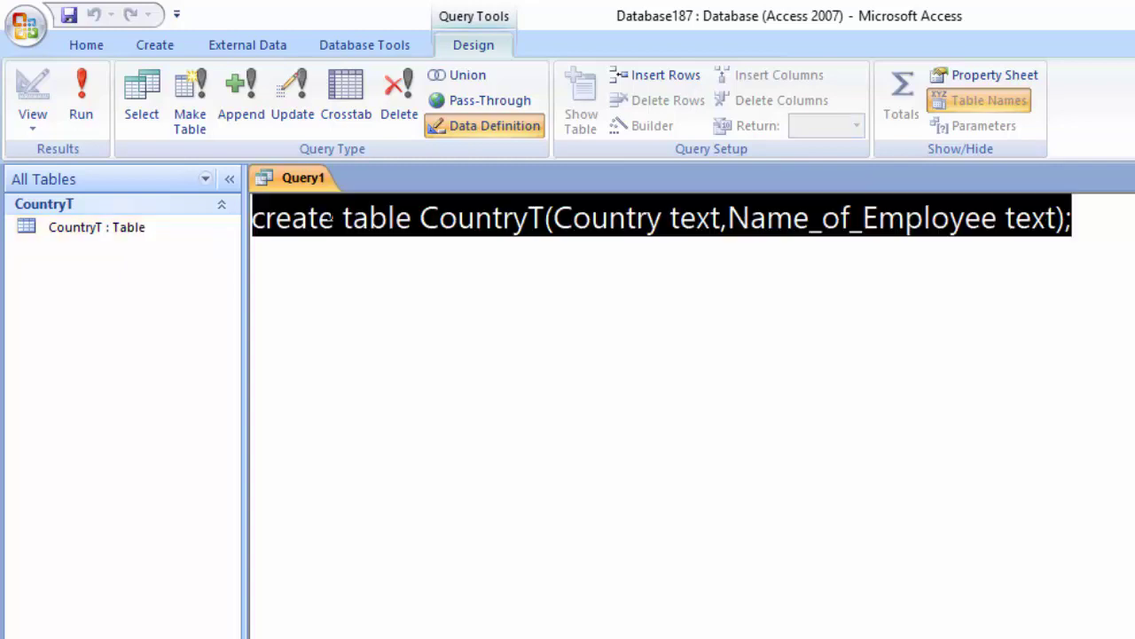
pyautogui.rightClick(291, 180)
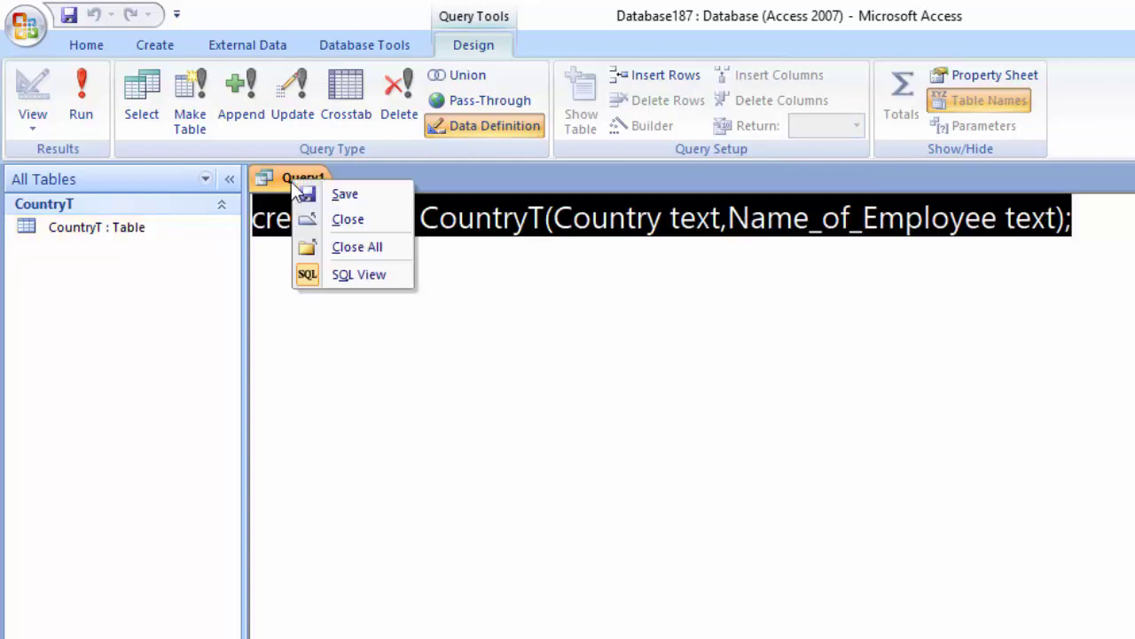
pyautogui.click(353, 194)
pyautogui.press('Return')
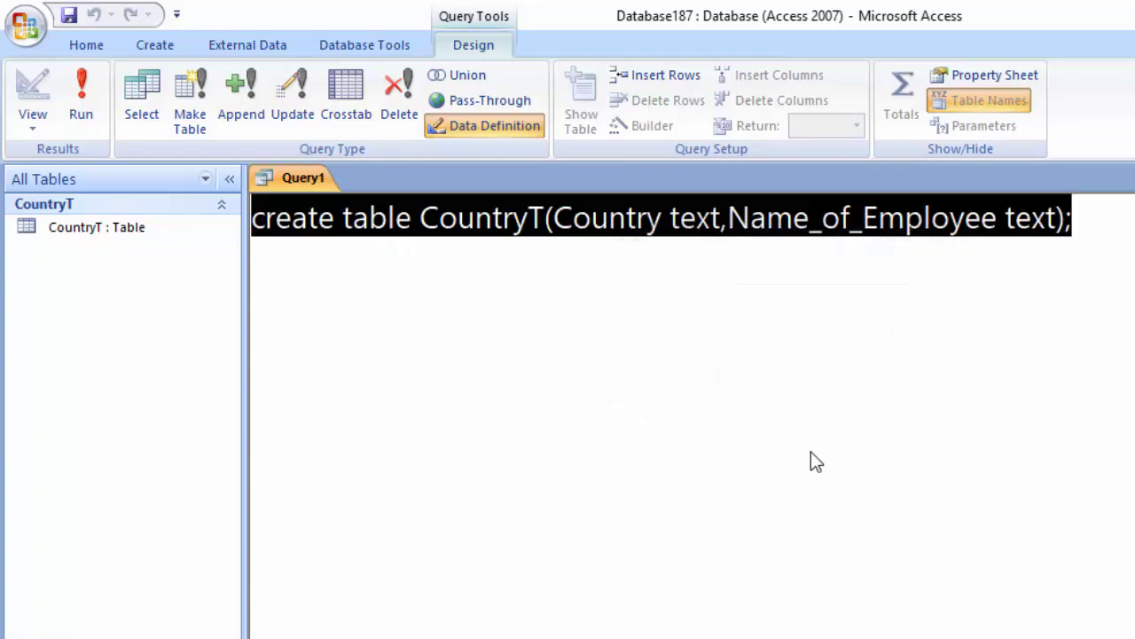
# - Close the saved Query1
pyautogui.rightClick(326, 187)
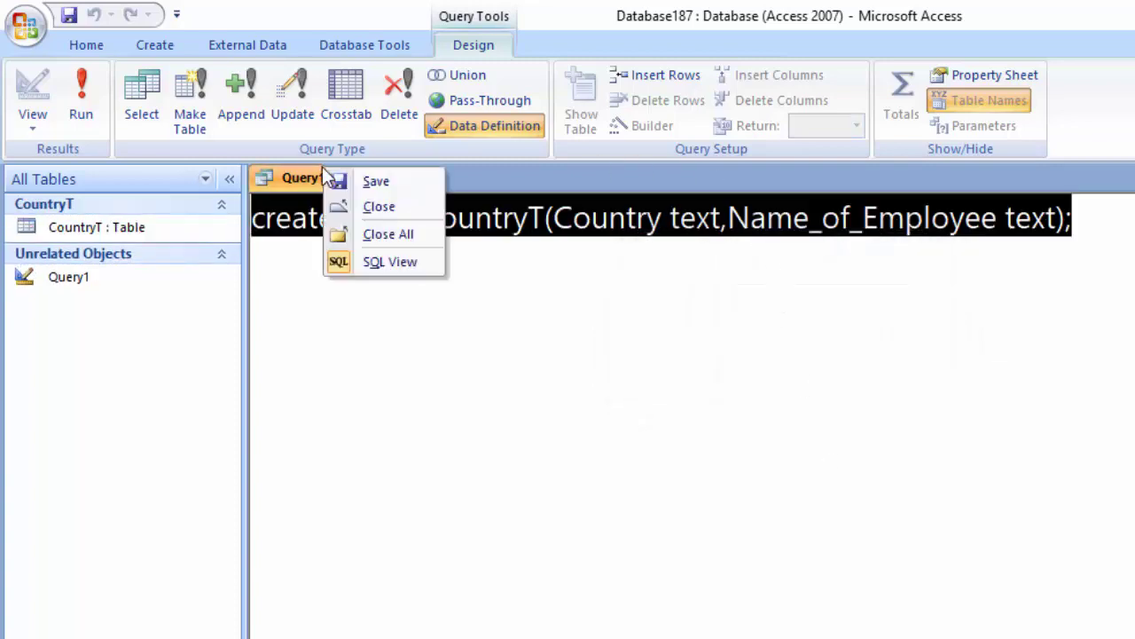
pyautogui.click(380, 210)
pyautogui.click(151, 45)
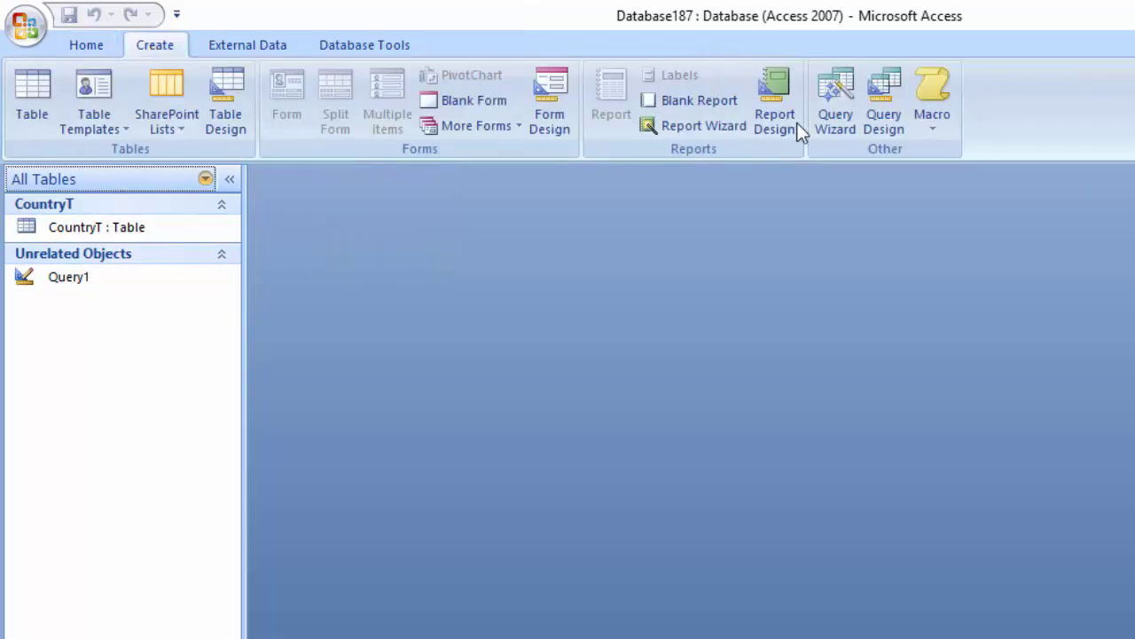
# - Start a new query with no tables in SQL view and clear the default SELECT; text
pyautogui.click(884, 93)
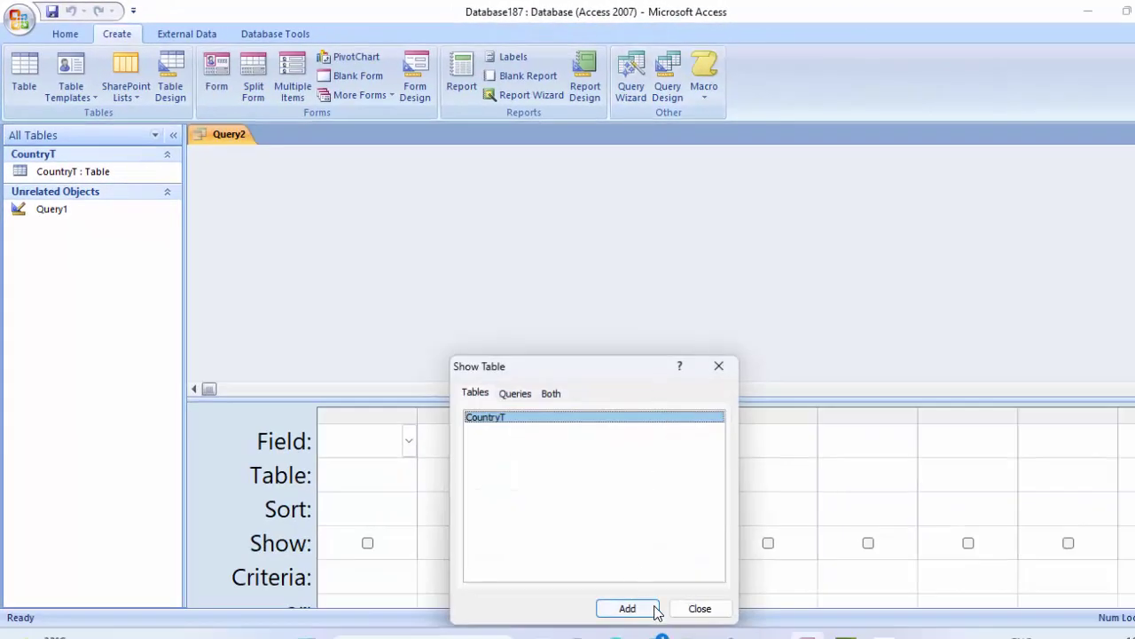
pyautogui.moveTo(638, 365); pyautogui.dragTo(621, 124)
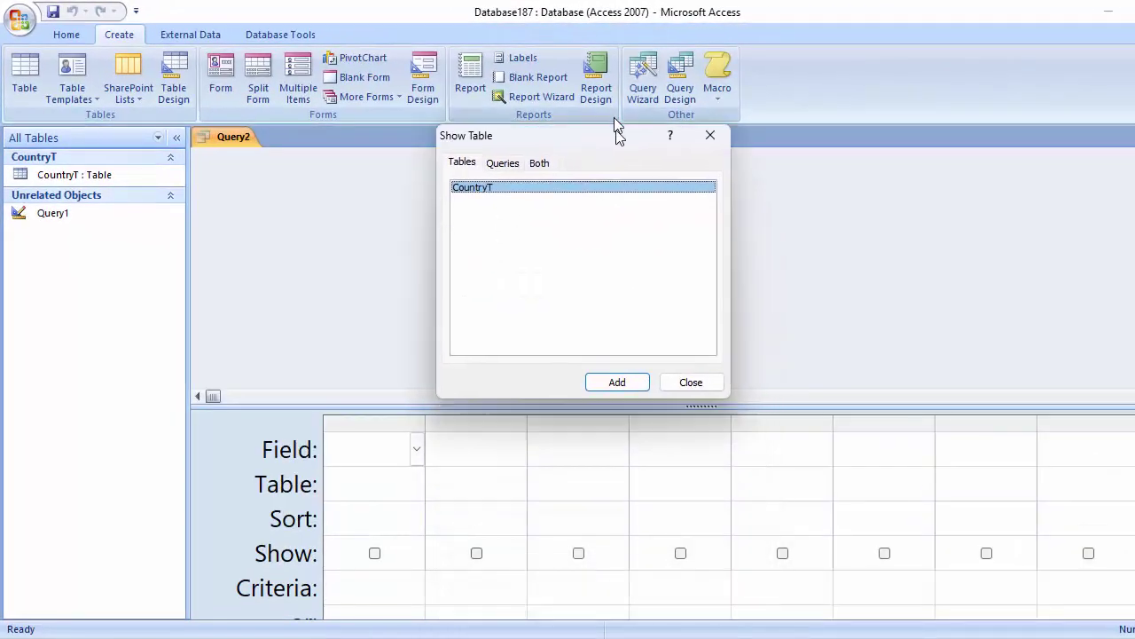
pyautogui.click(690, 370)
pyautogui.click(41, 116)
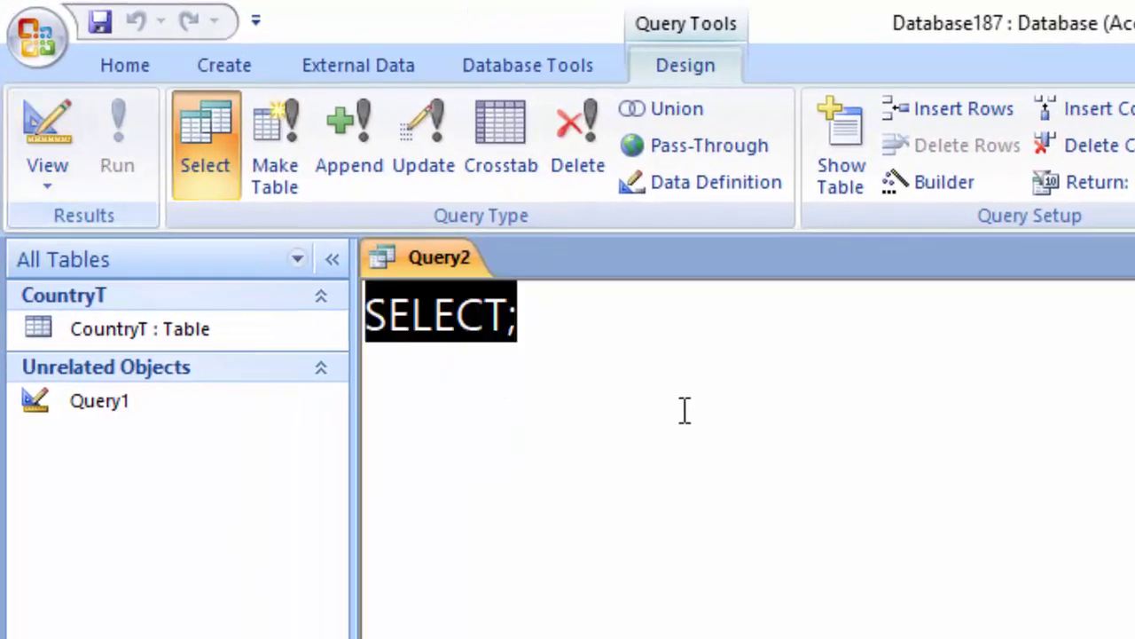
pyautogui.click(689, 331)
pyautogui.press('BackSpace')
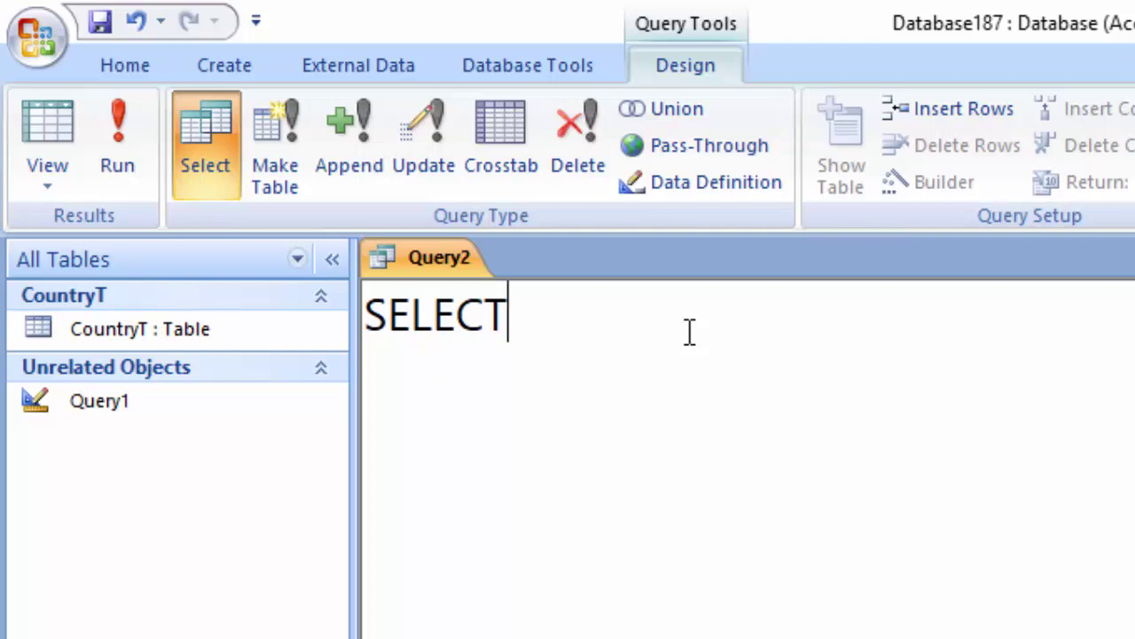
pyautogui.press('BackSpace')
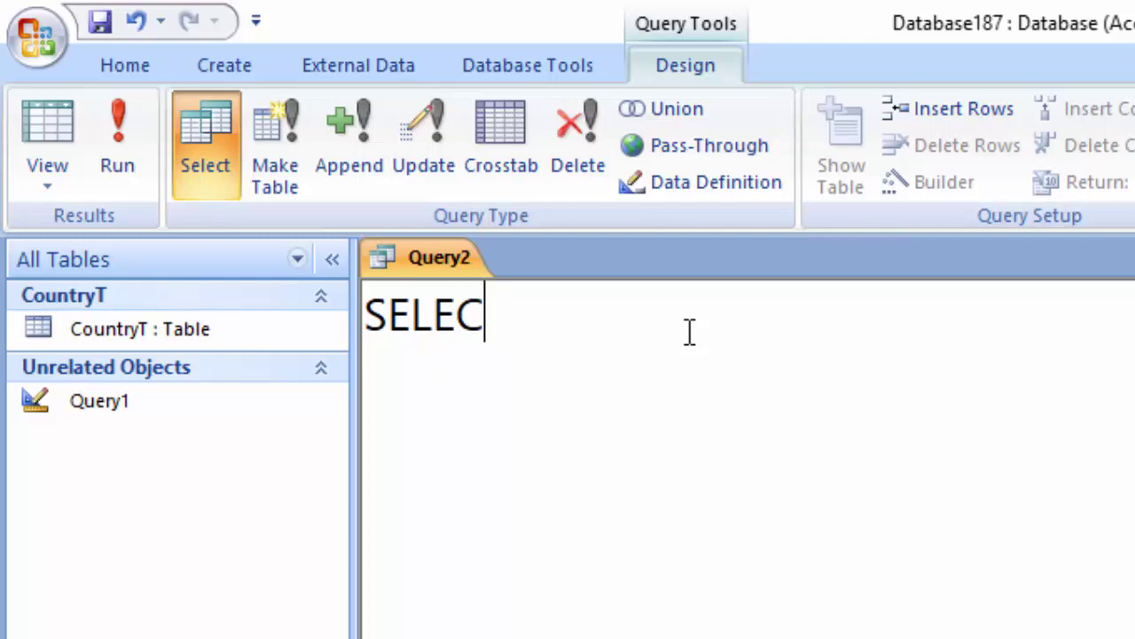
pyautogui.press('BackSpace')
pyautogui.press('BackSpace')
pyautogui.press('BackSpace')
# - Write insert into CountryT(Country,Name_of_Employee), after checking the field names in the CountryT table
pyautogui.write('i')
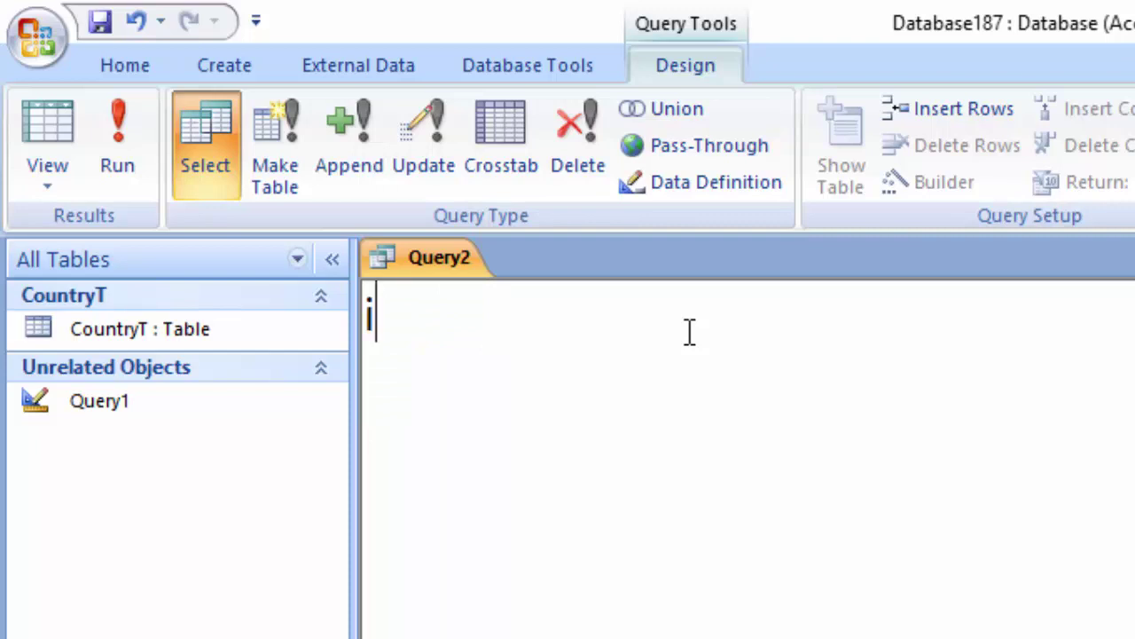
pyautogui.write('nsert ')
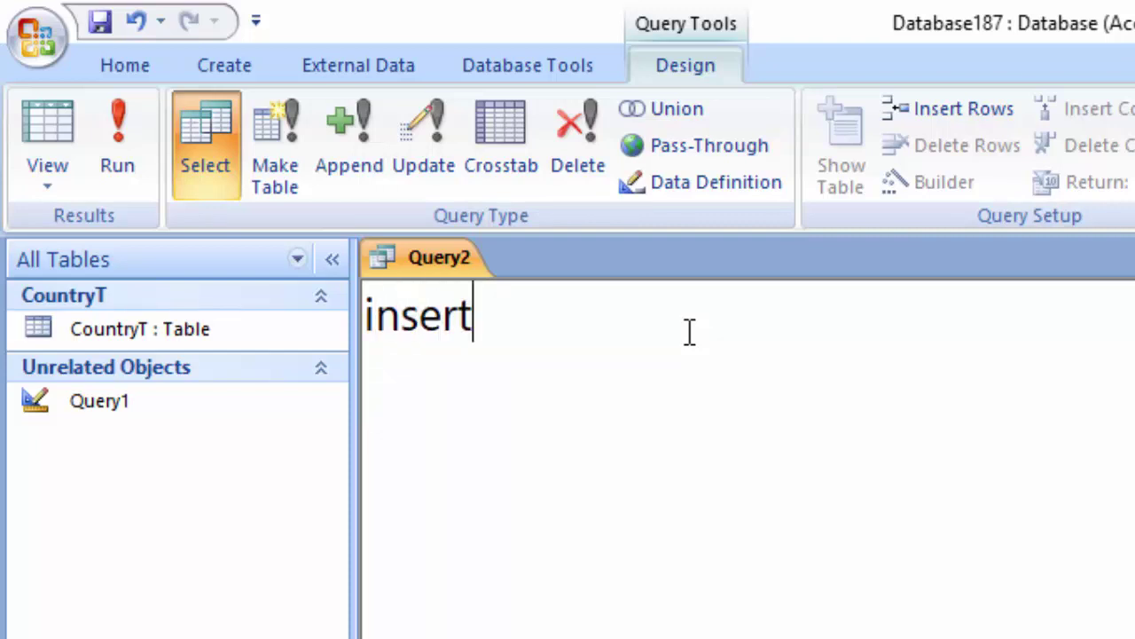
pyautogui.write('in')
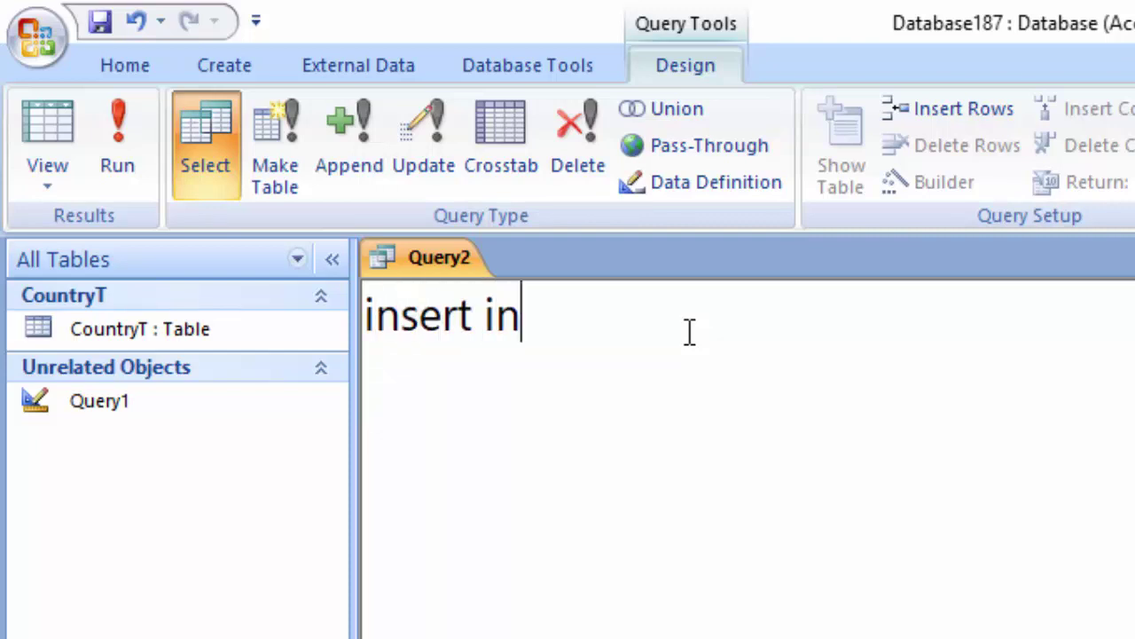
pyautogui.write('to')
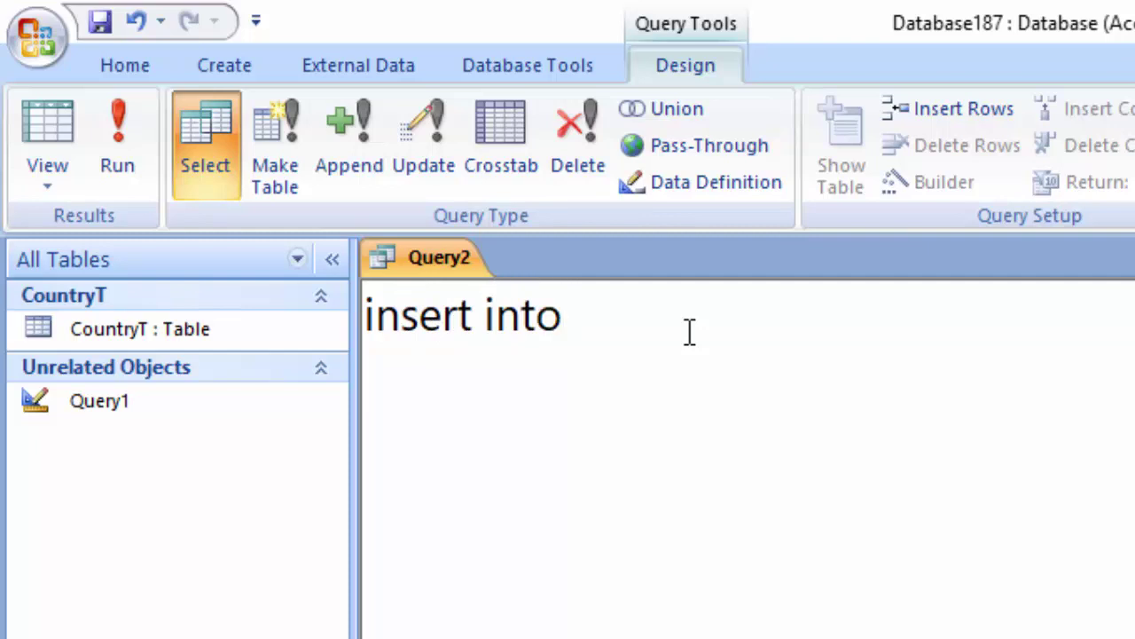
pyautogui.write(' C')
pyautogui.write('ount')
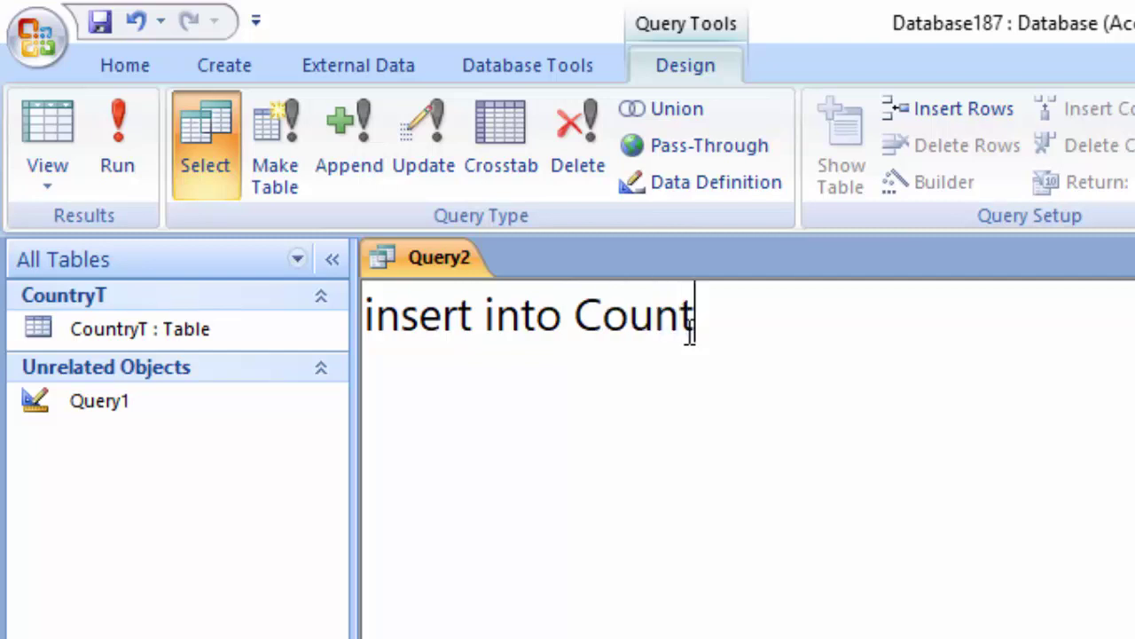
pyautogui.write('ryT')
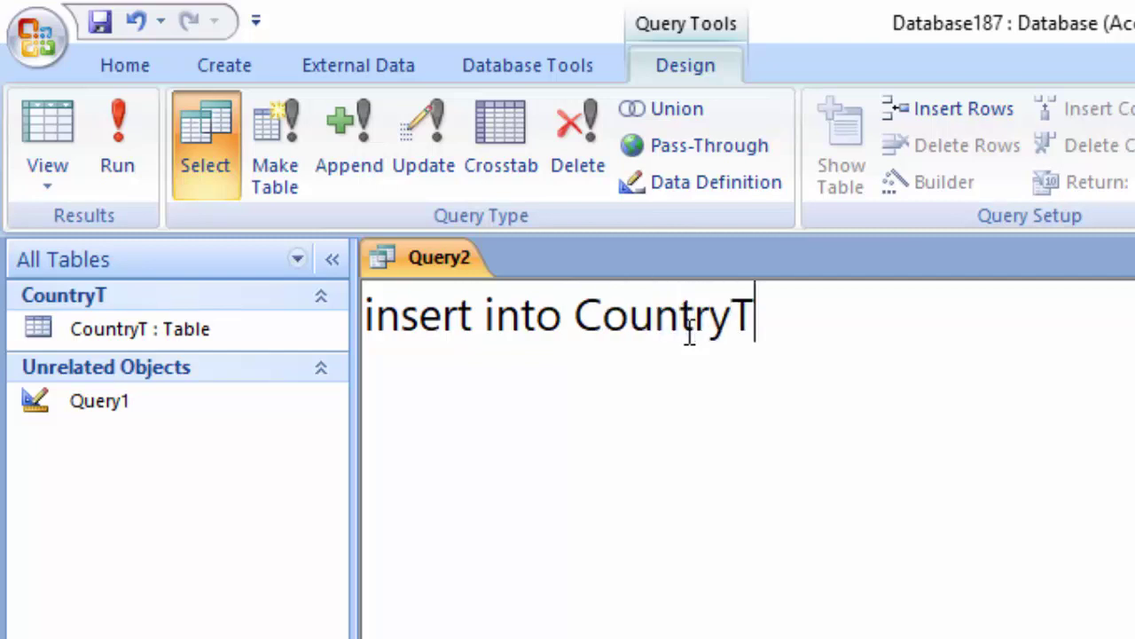
pyautogui.write('(')
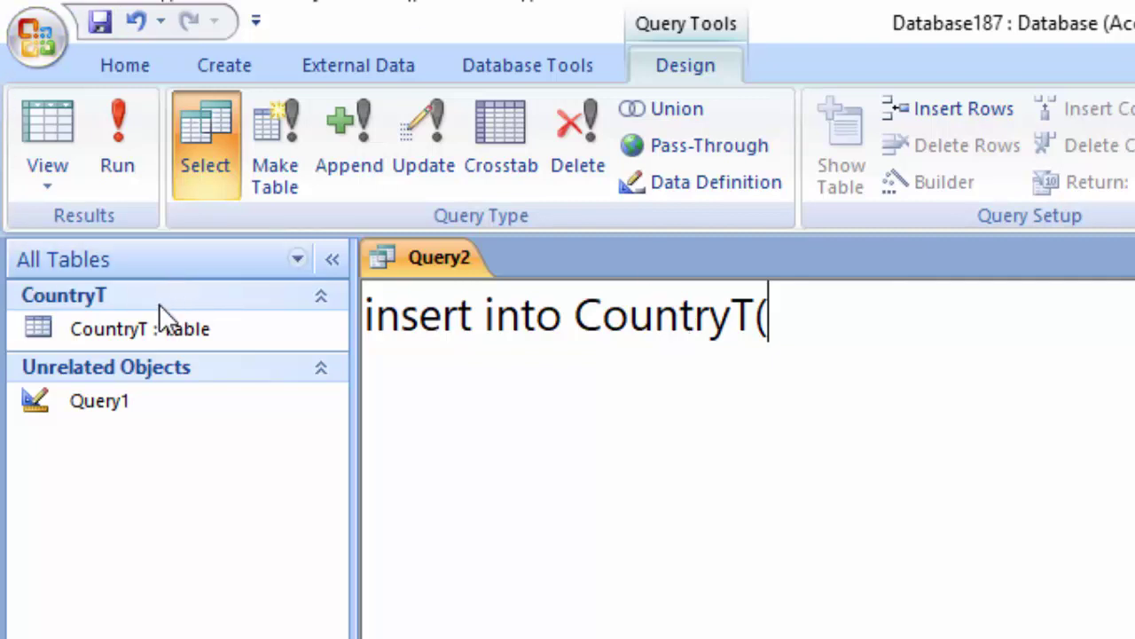
pyautogui.click(158, 329)
pyautogui.doubleClick(157, 343)
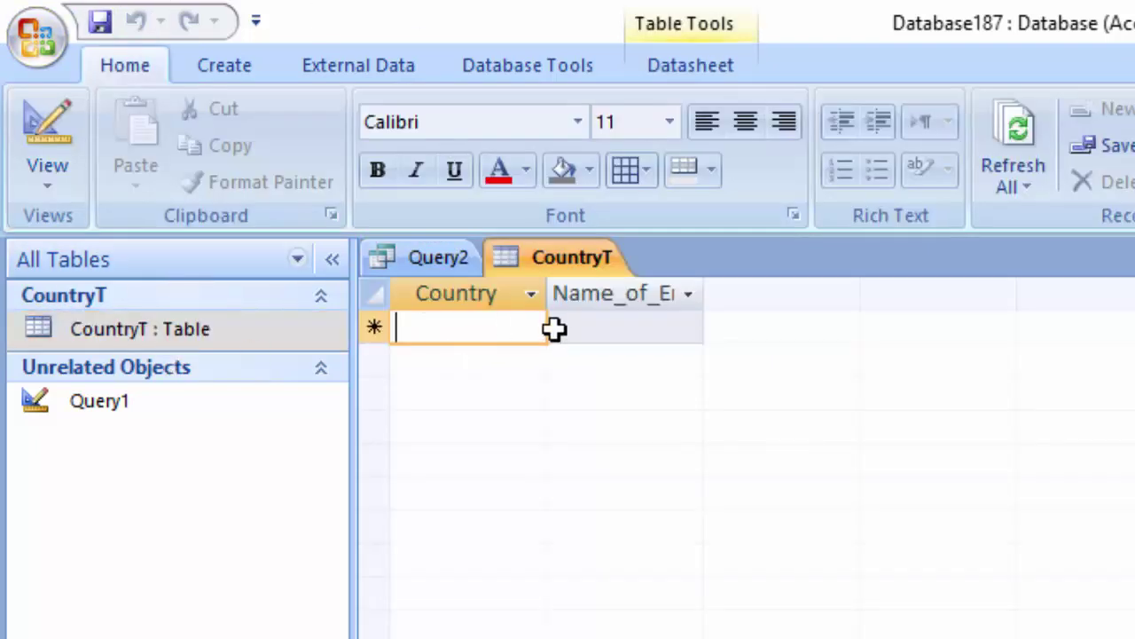
pyautogui.moveTo(704, 296); pyautogui.dragTo(838, 417)
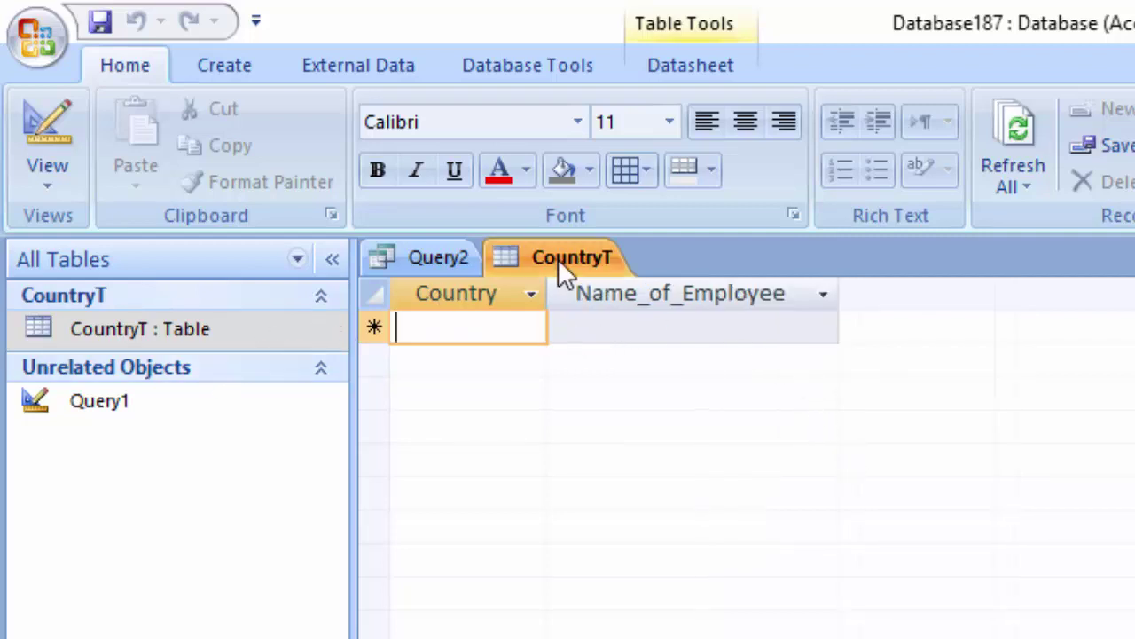
pyautogui.click(407, 259)
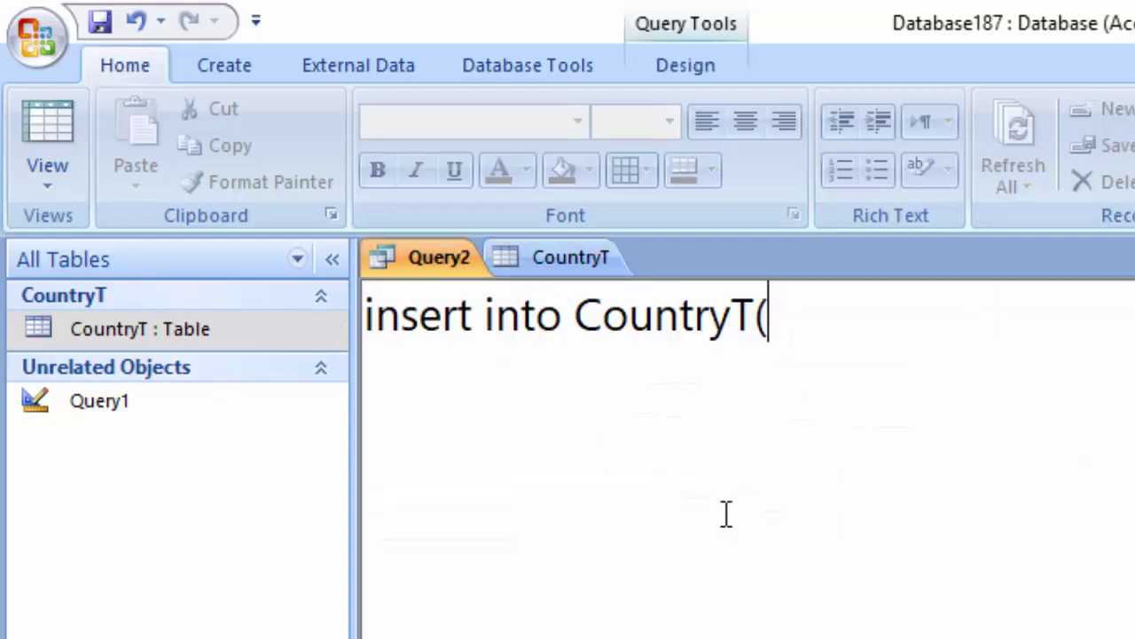
pyautogui.write('Countr')
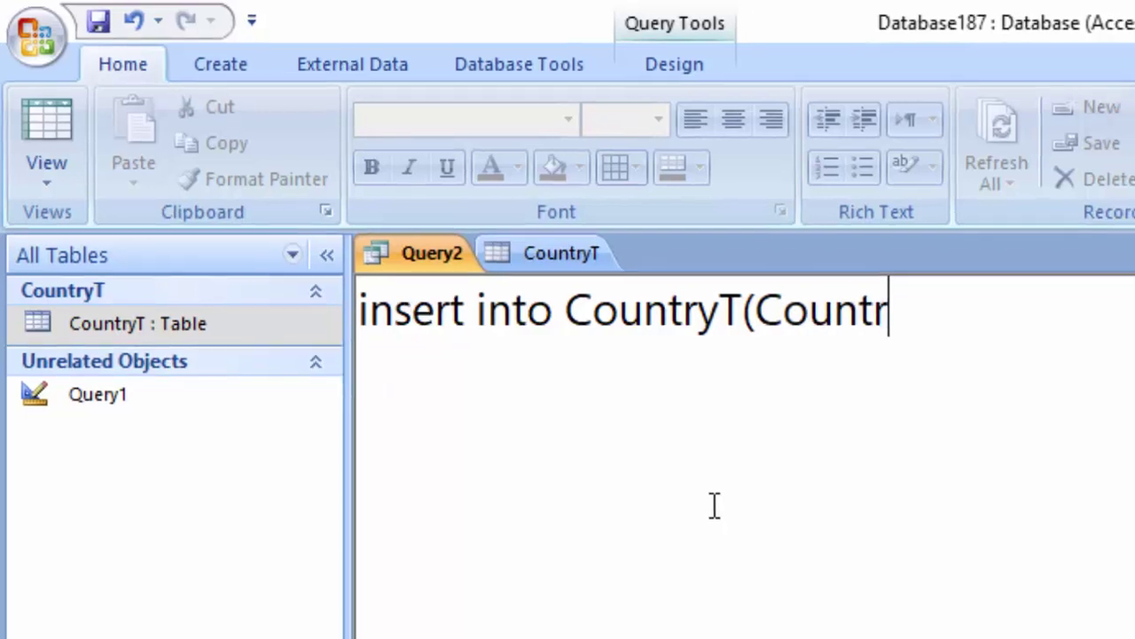
pyautogui.write('y,N')
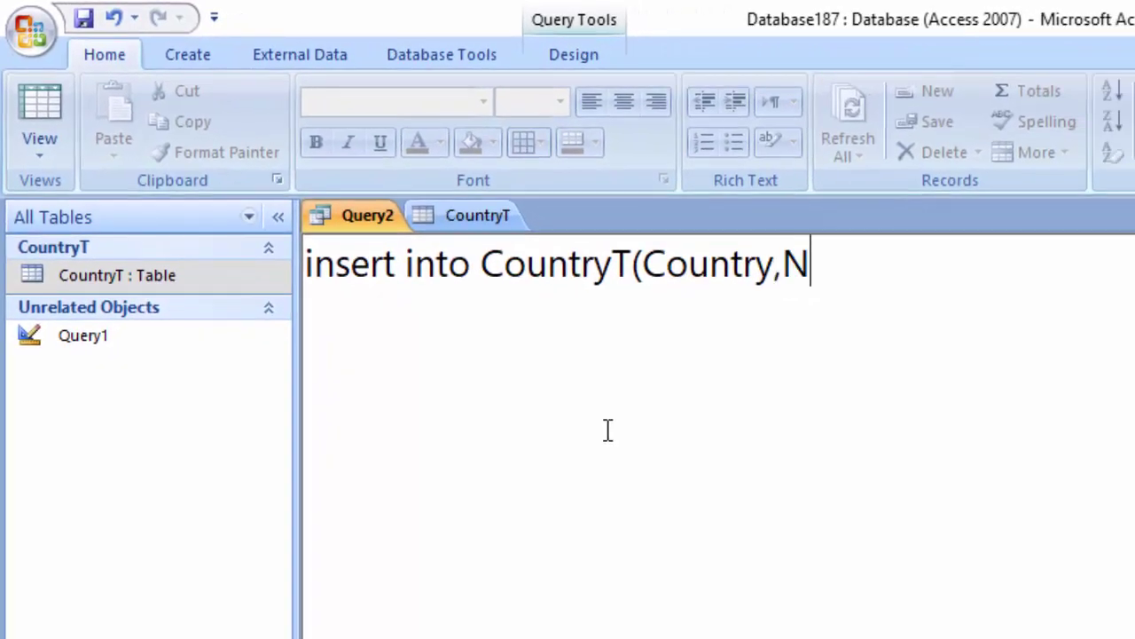
pyautogui.write('ame_of')
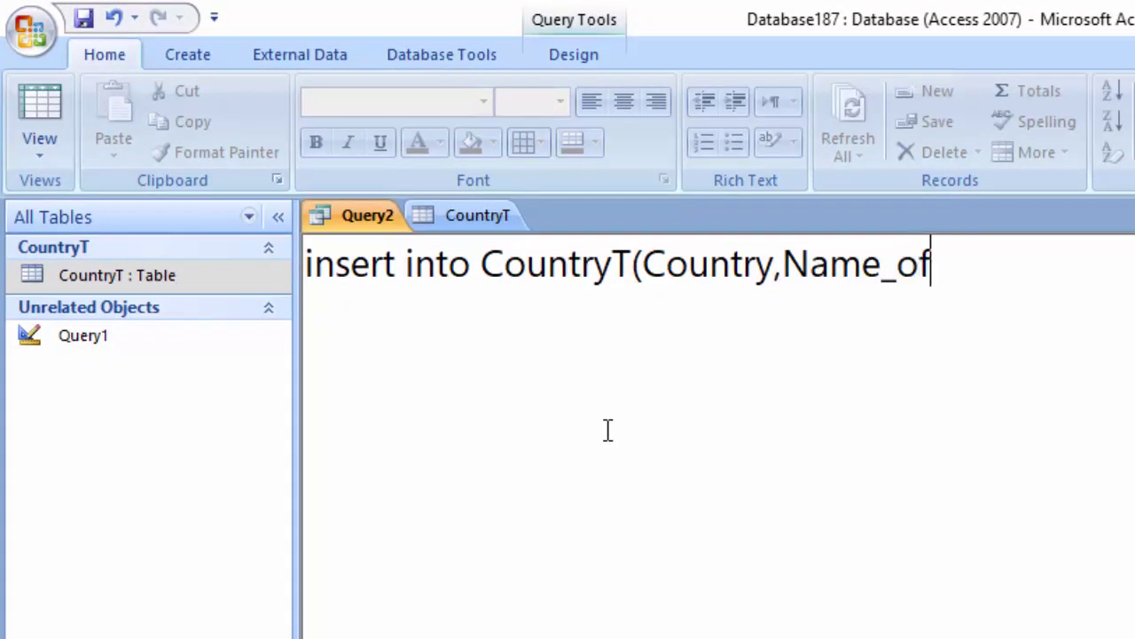
pyautogui.write('_Emp')
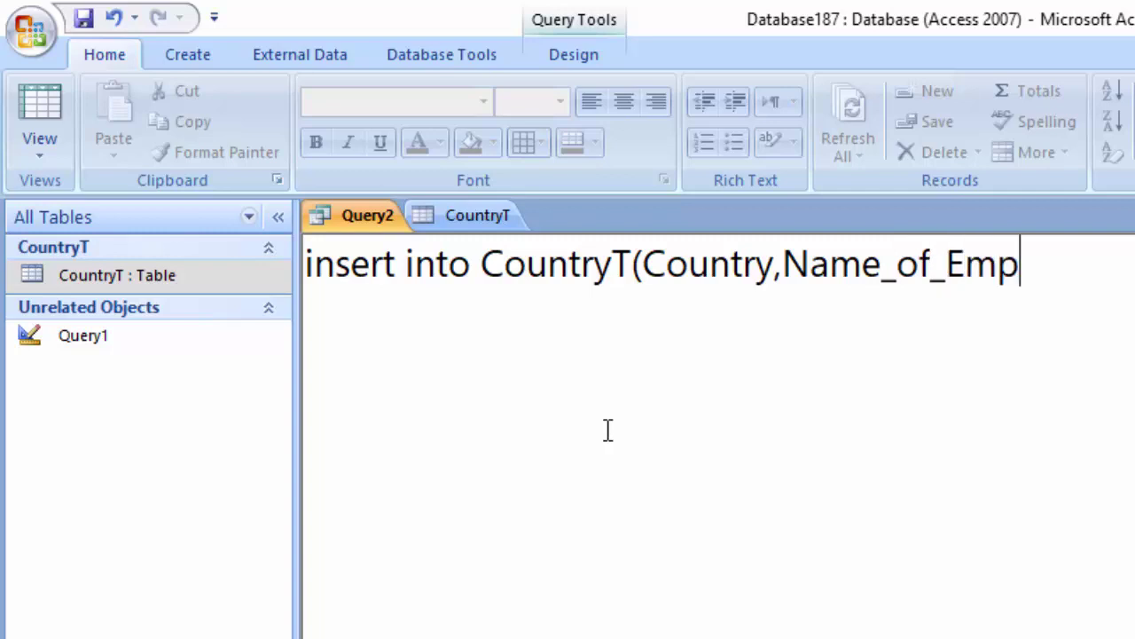
pyautogui.write('loyee')
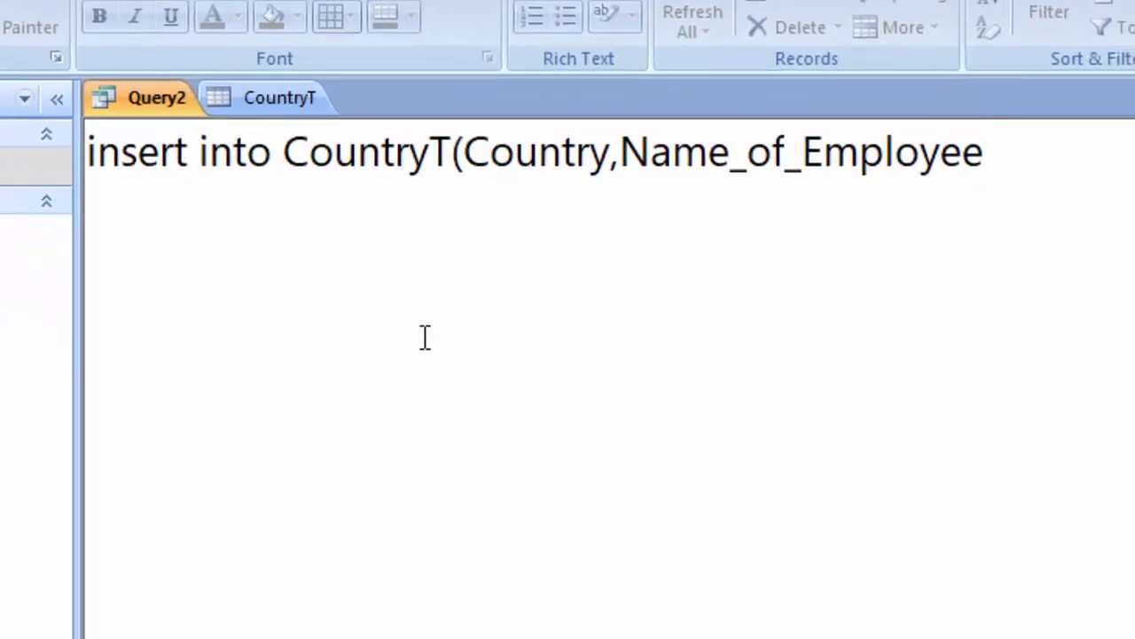
pyautogui.write(')')
# - On a new line, add values("India",…) with the employee name quoted, ending with a semicolon
pyautogui.press('Return')
pyautogui.write('va')
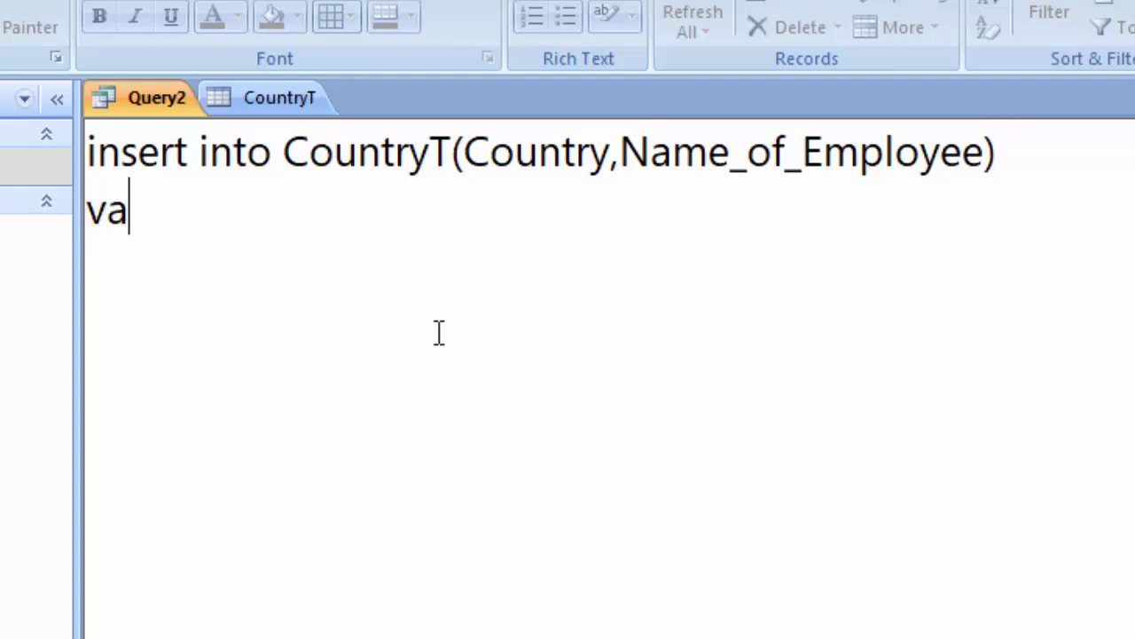
pyautogui.write('lues')
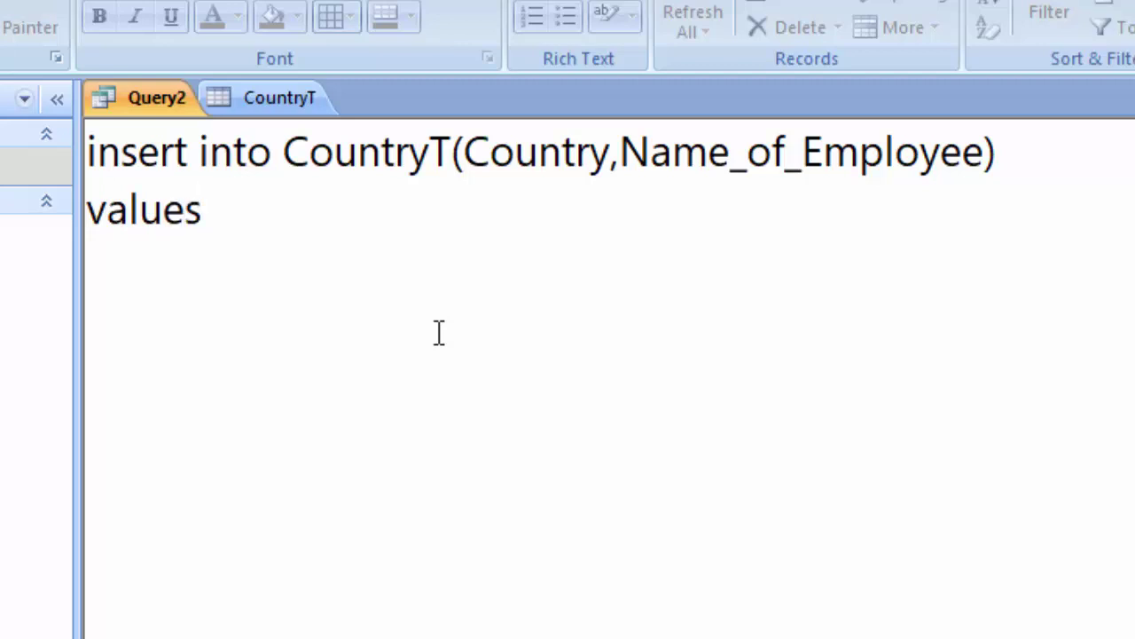
pyautogui.write('(')
pyautogui.write('"I')
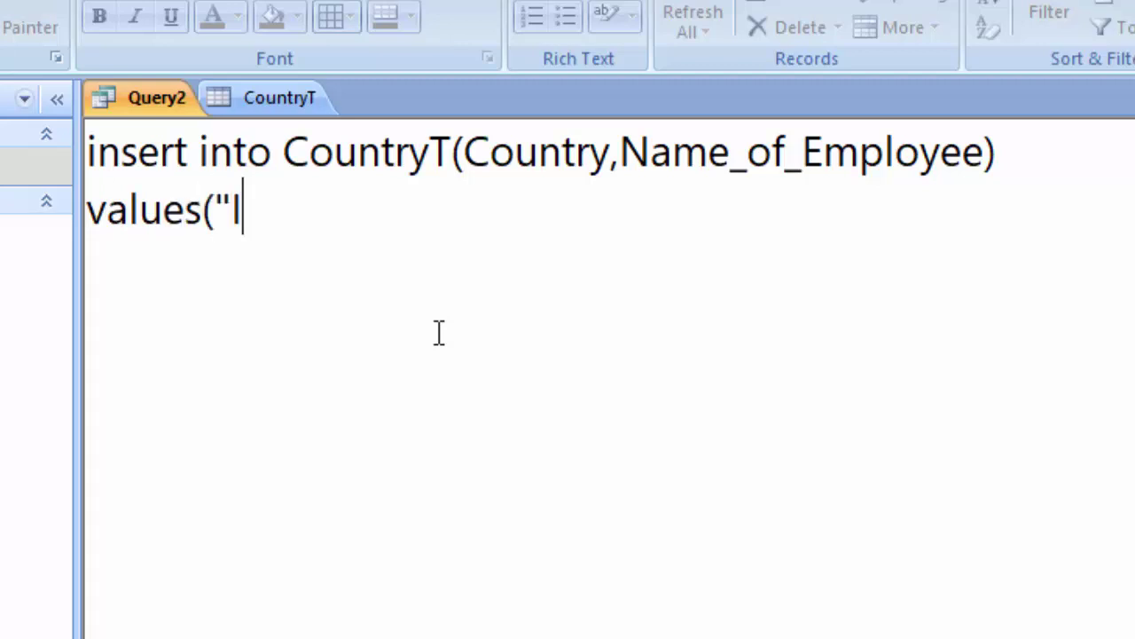
pyautogui.write('ndia",')
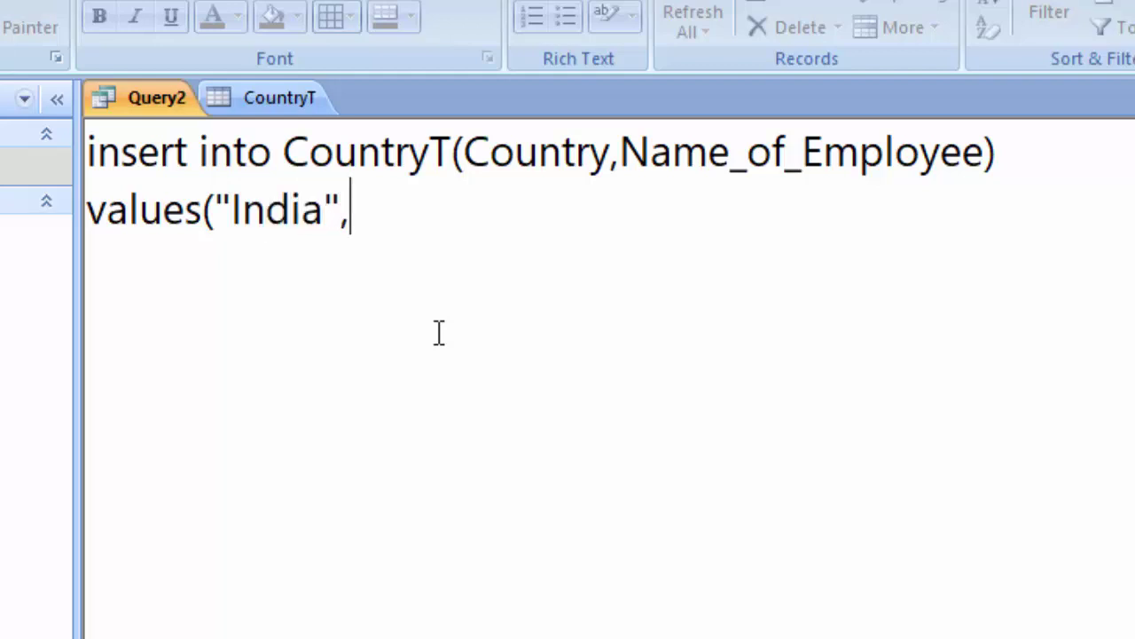
pyautogui.write('Ram')
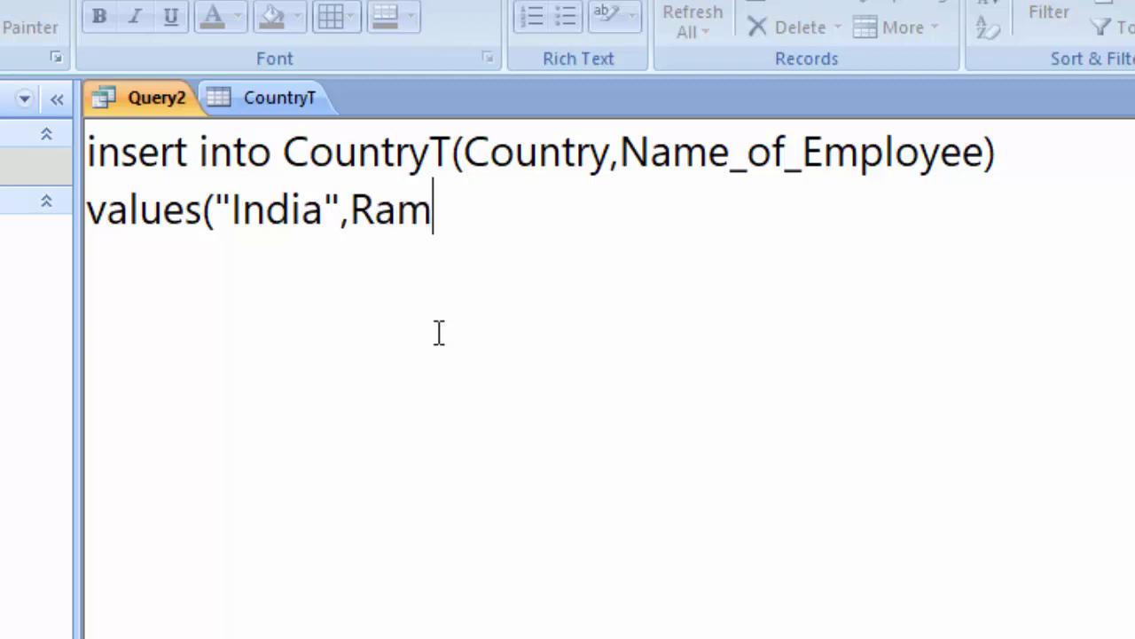
pyautogui.press('BackSpace')
pyautogui.press('BackSpace')
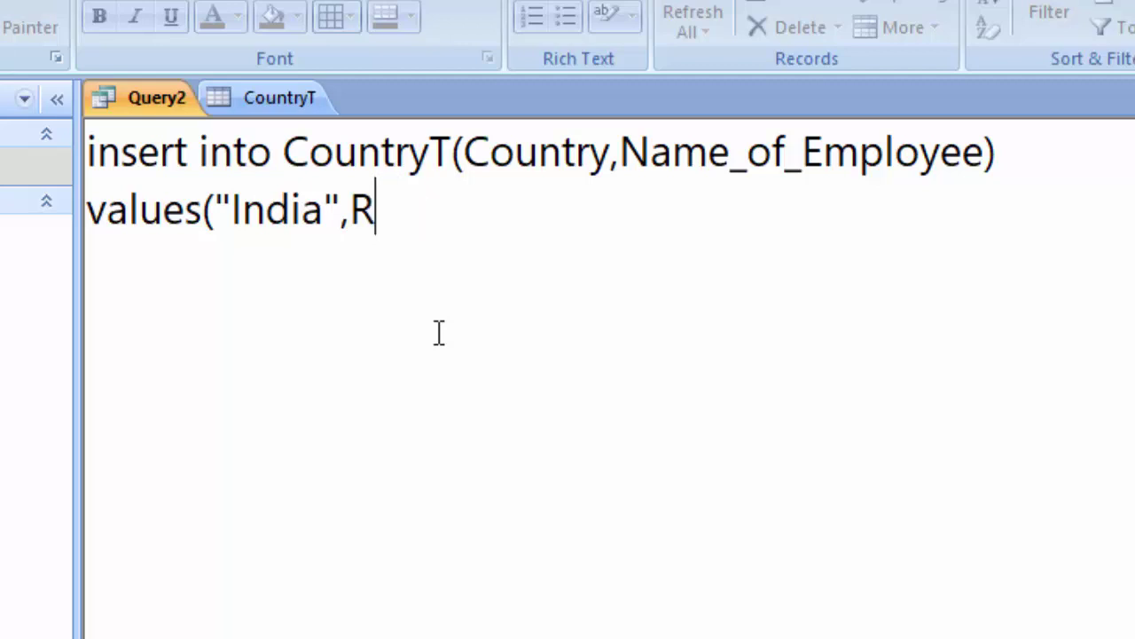
pyautogui.press('BackSpace')
pyautogui.write('"Ram')
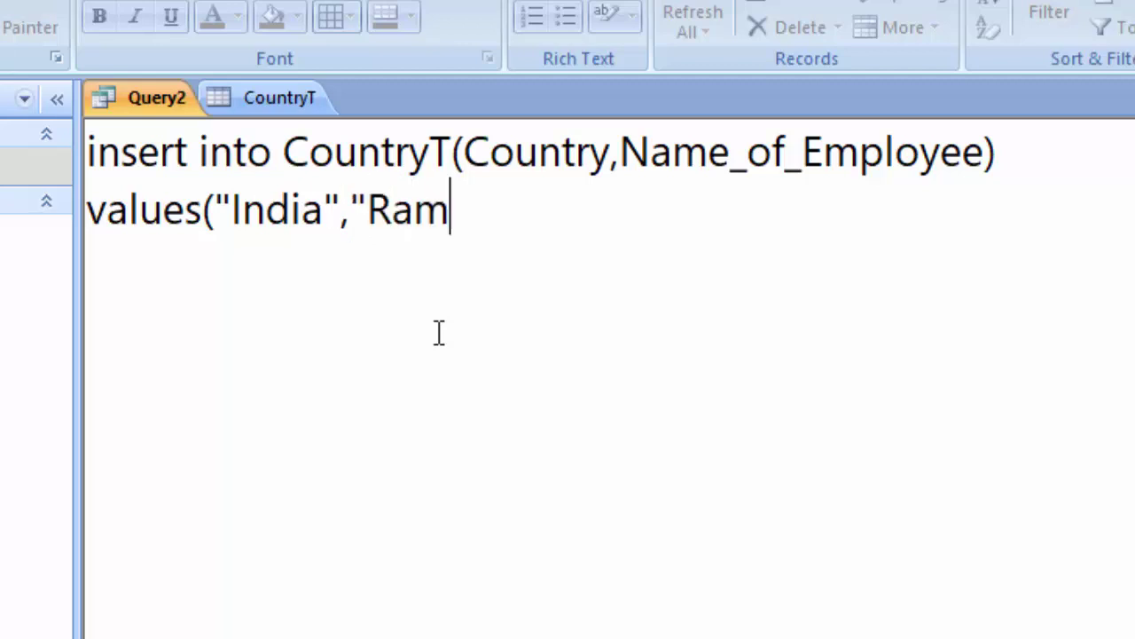
pyautogui.write('")')
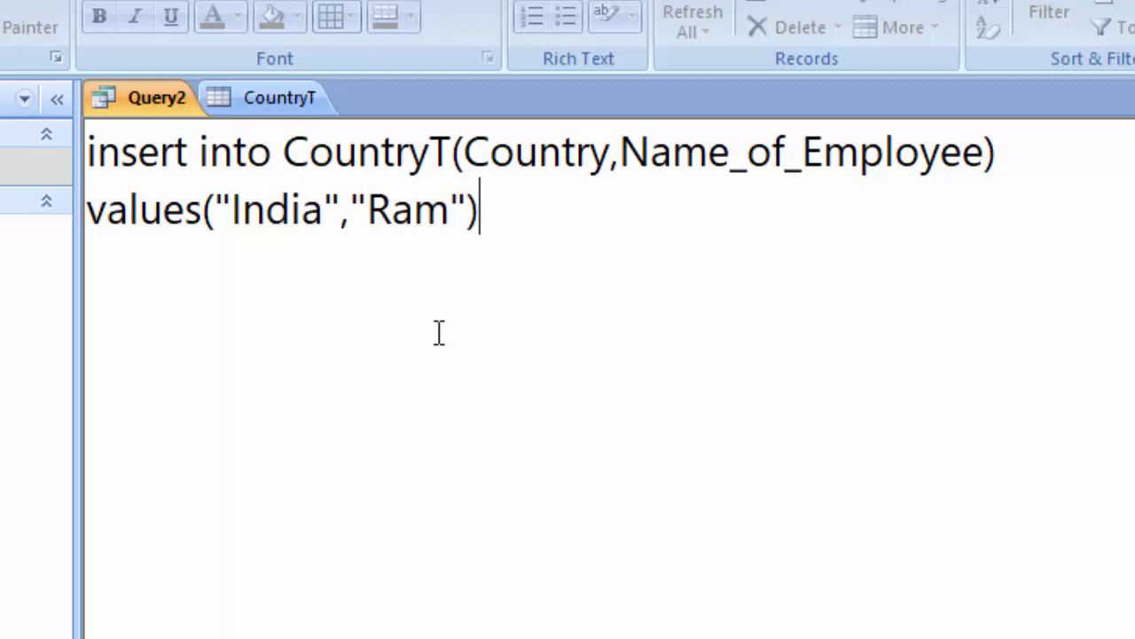
pyautogui.write(';')
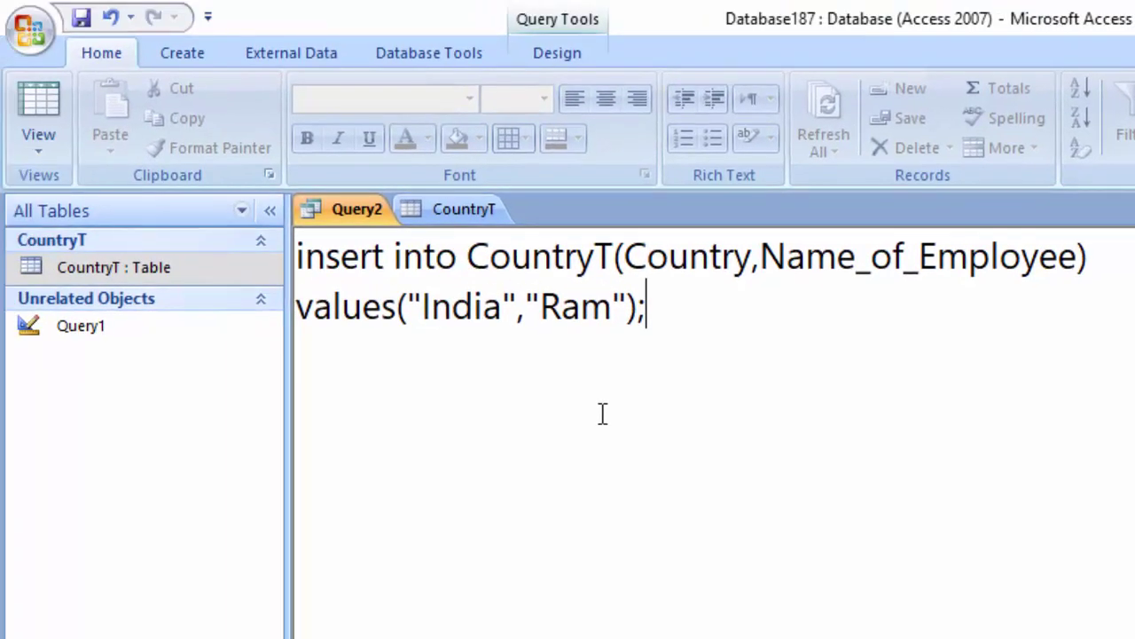
# - Close the CountryT table and save its layout changes
pyautogui.click(586, 44)
pyautogui.rightClick(450, 217)
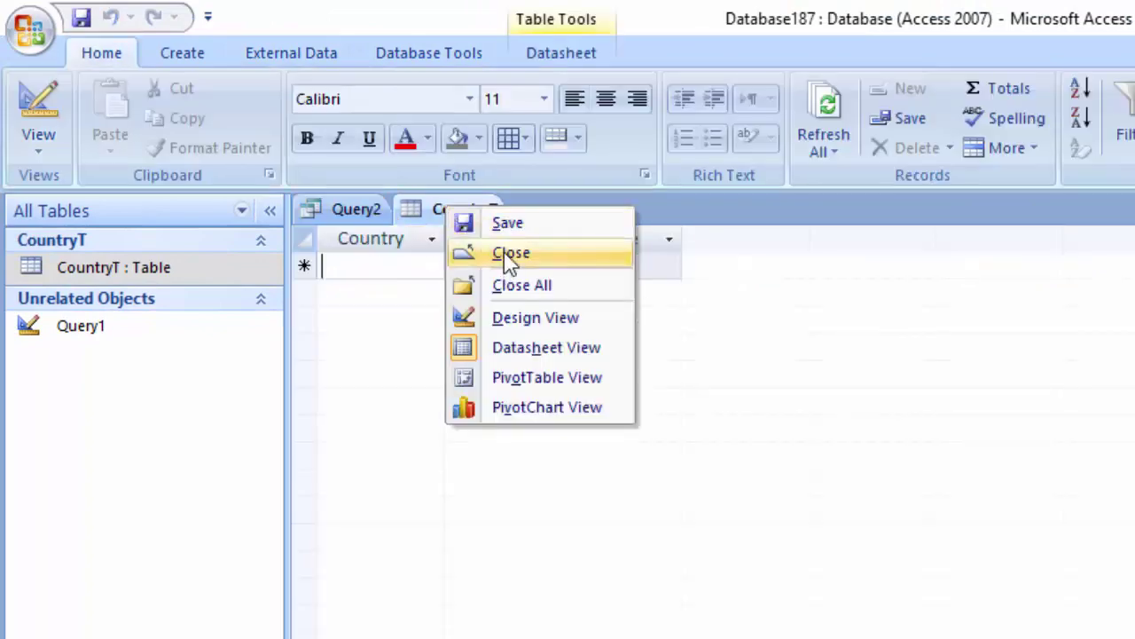
pyautogui.click(504, 259)
pyautogui.click(821, 568)
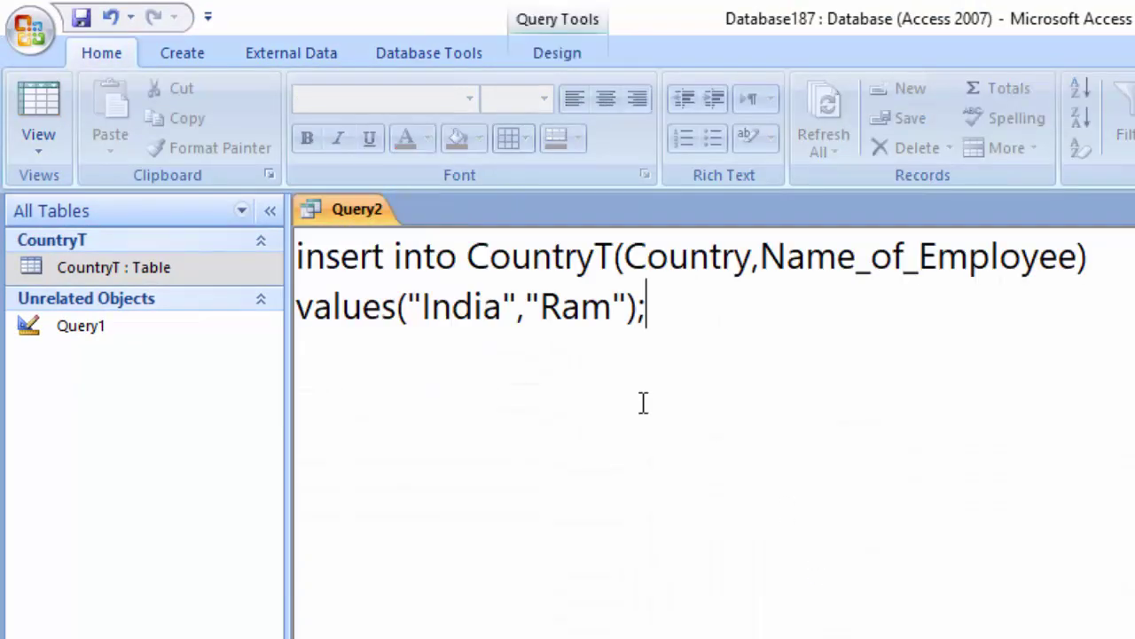
# - Run the append query, confirm the one-row append, and check CountryT shows the India row
pyautogui.click(555, 53)
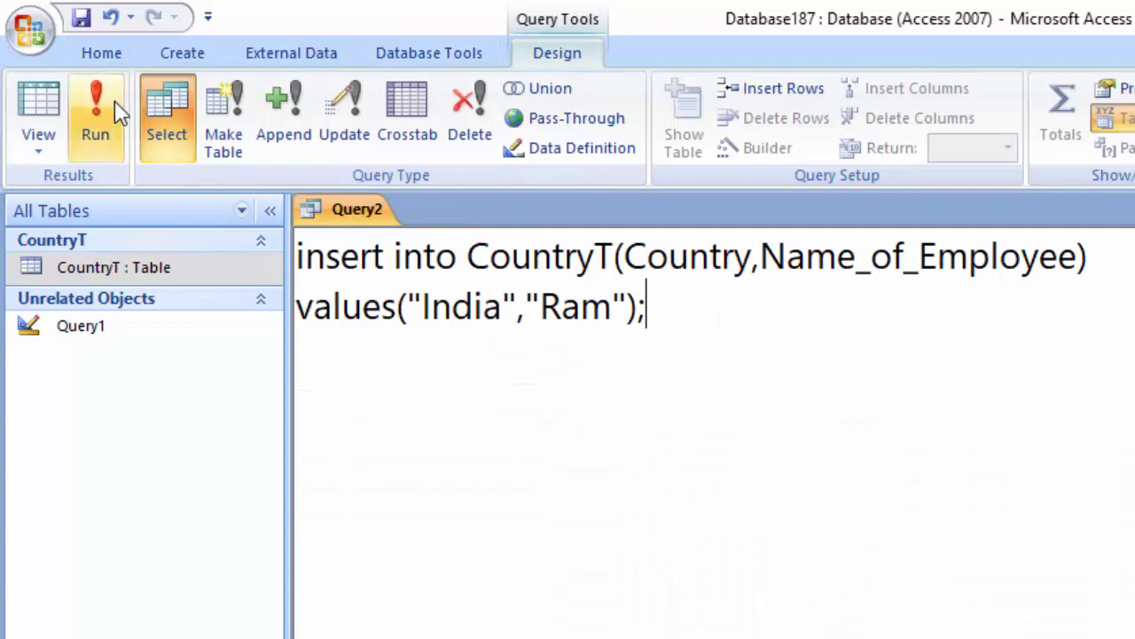
pyautogui.click(107, 112)
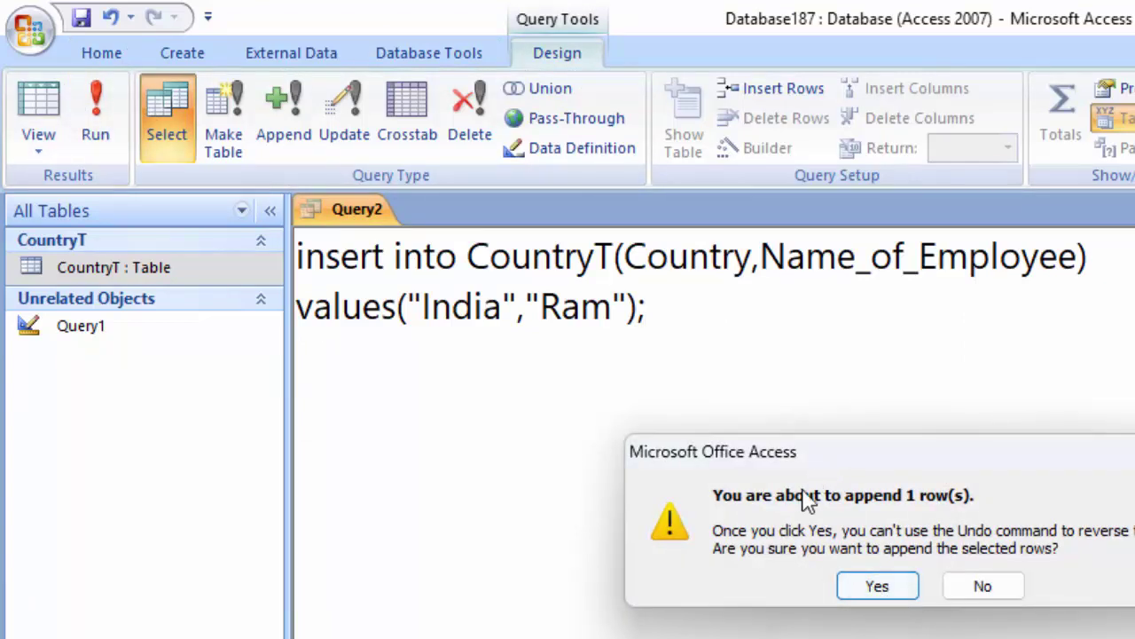
pyautogui.click(889, 587)
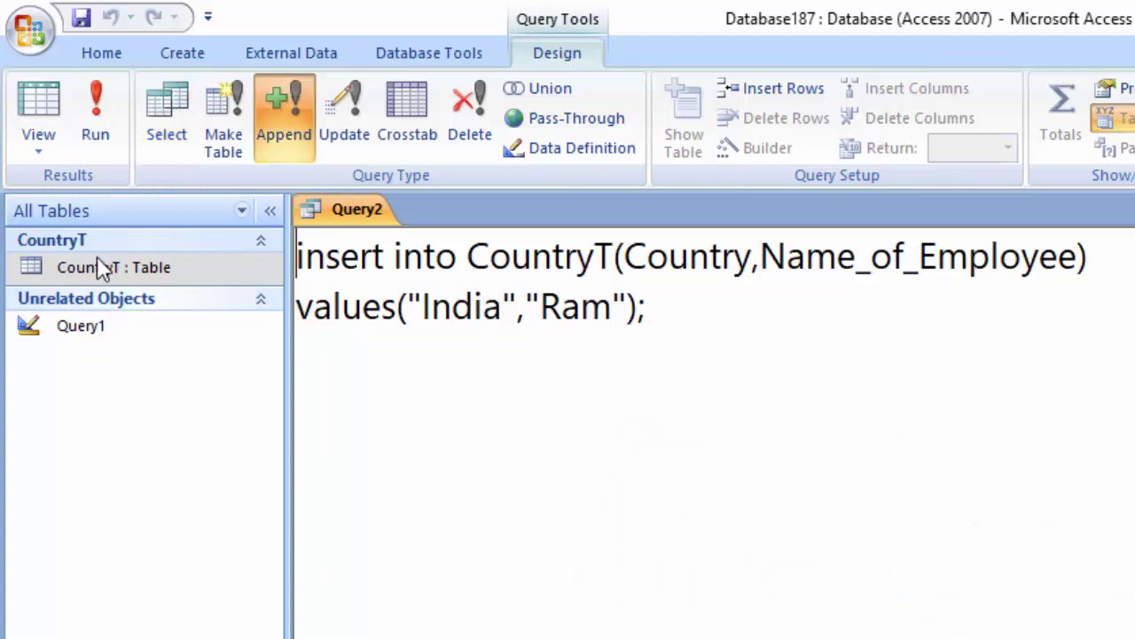
pyautogui.doubleClick(101, 262)
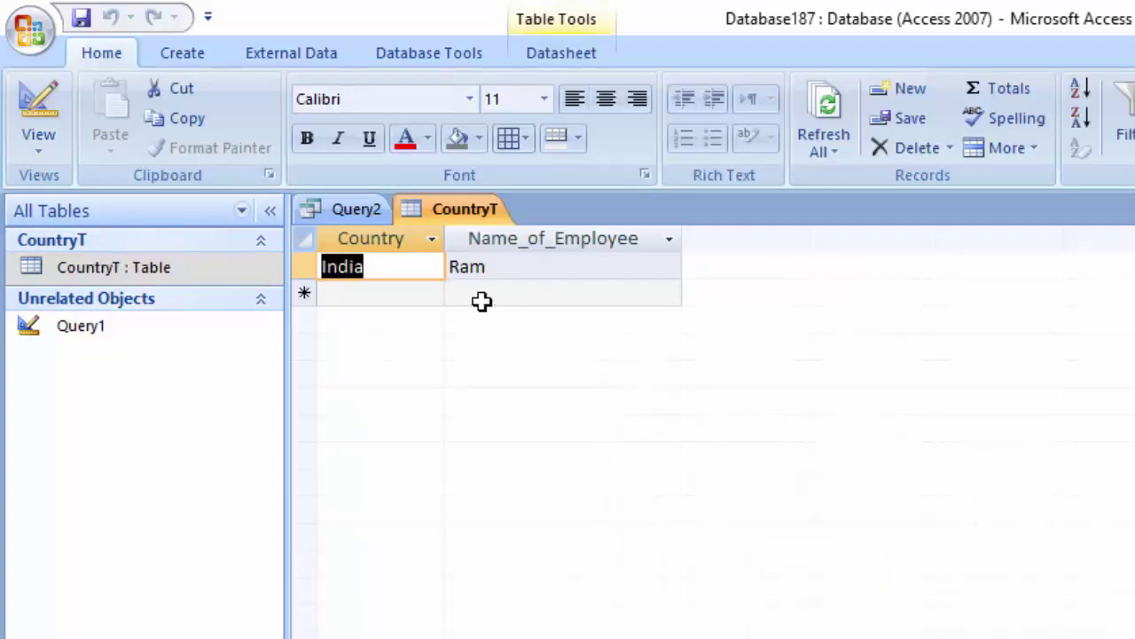
pyautogui.click(348, 208)
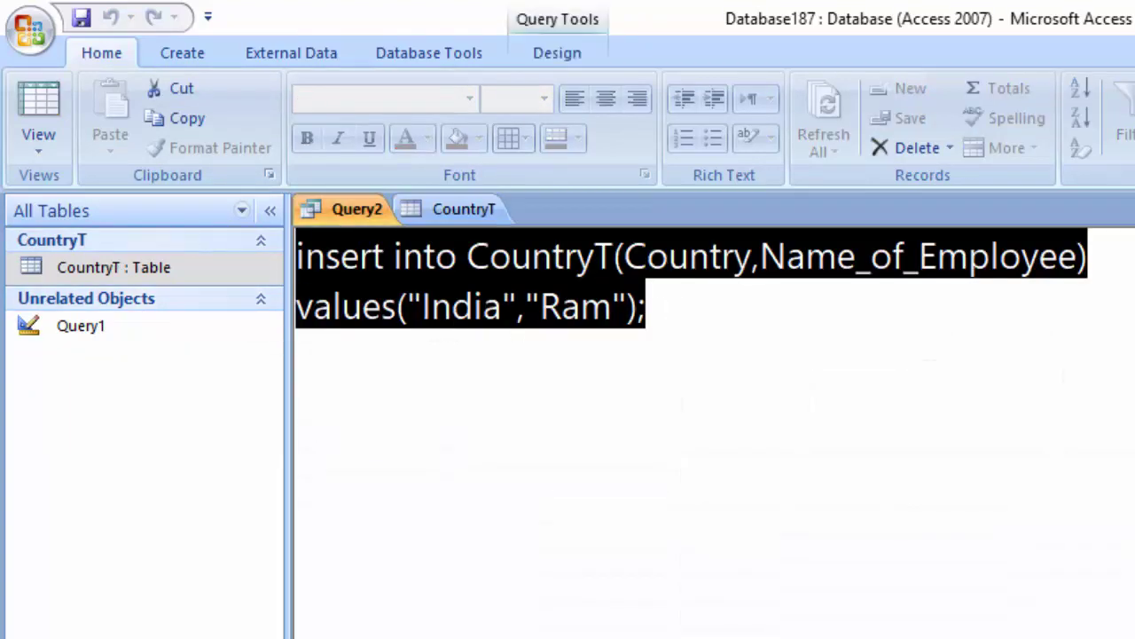
# - Change the query values to Russia and a different employee name
pyautogui.click(503, 308)
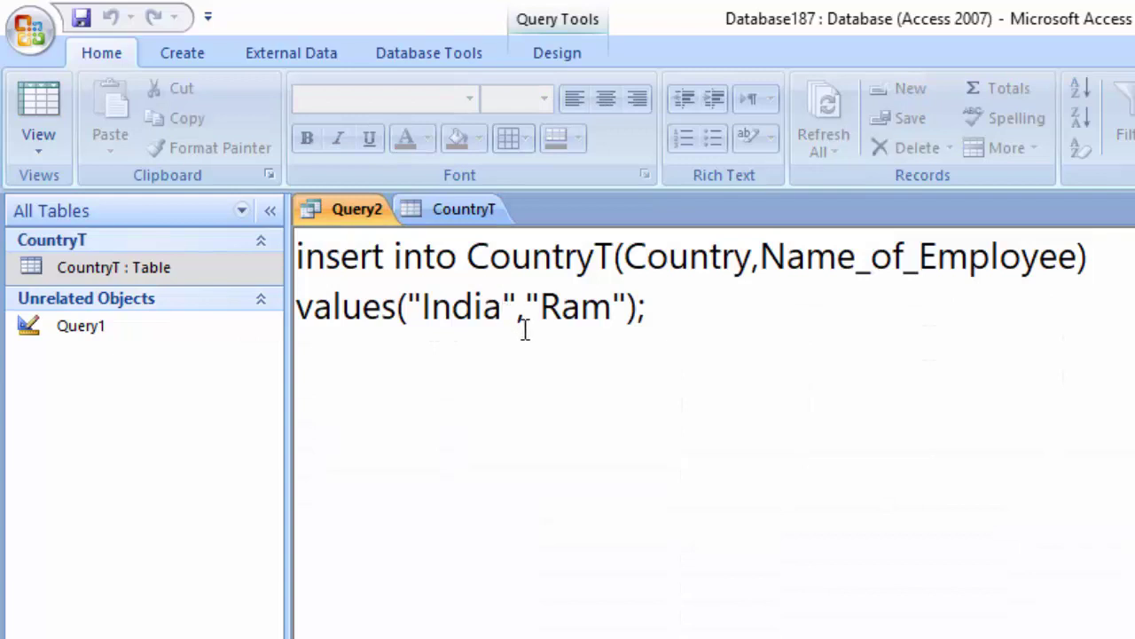
pyautogui.press('BackSpace')
pyautogui.press('BackSpace')
pyautogui.press('BackSpace')
pyautogui.press('BackSpace')
pyautogui.press('BackSpace')
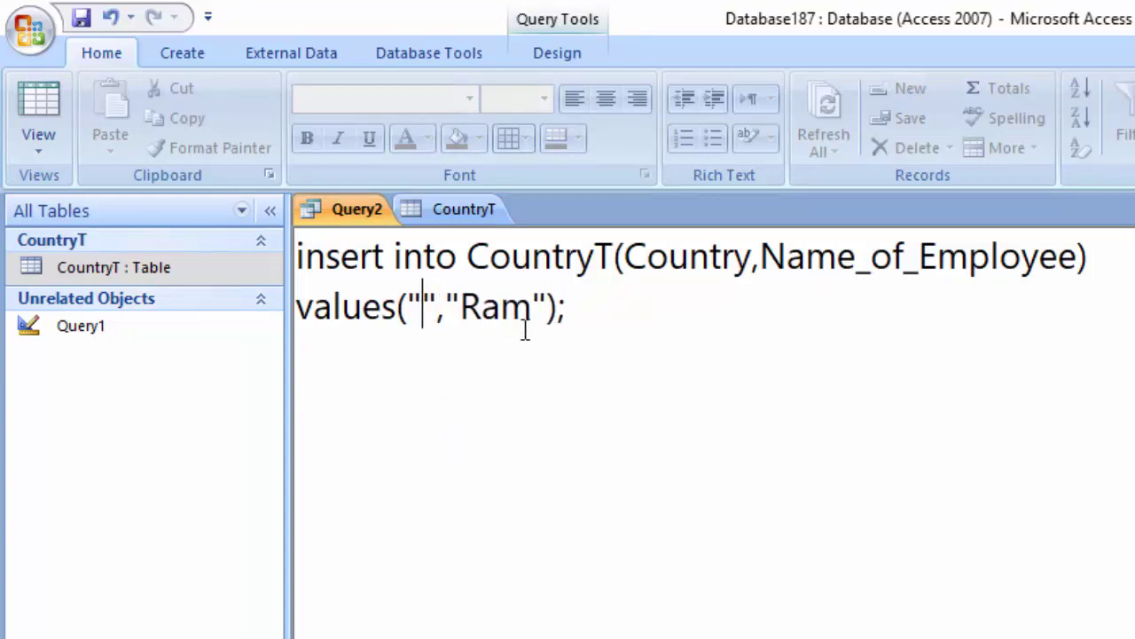
pyautogui.write('Ri')
pyautogui.press('BackSpace')
pyautogui.write('u')
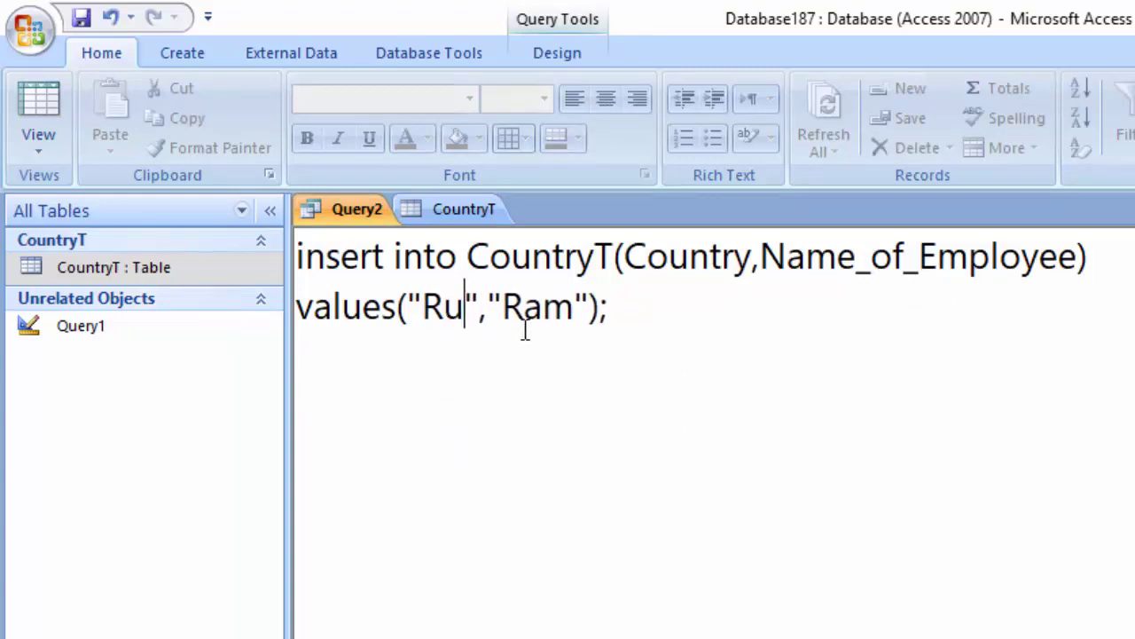
pyautogui.write('ssia')
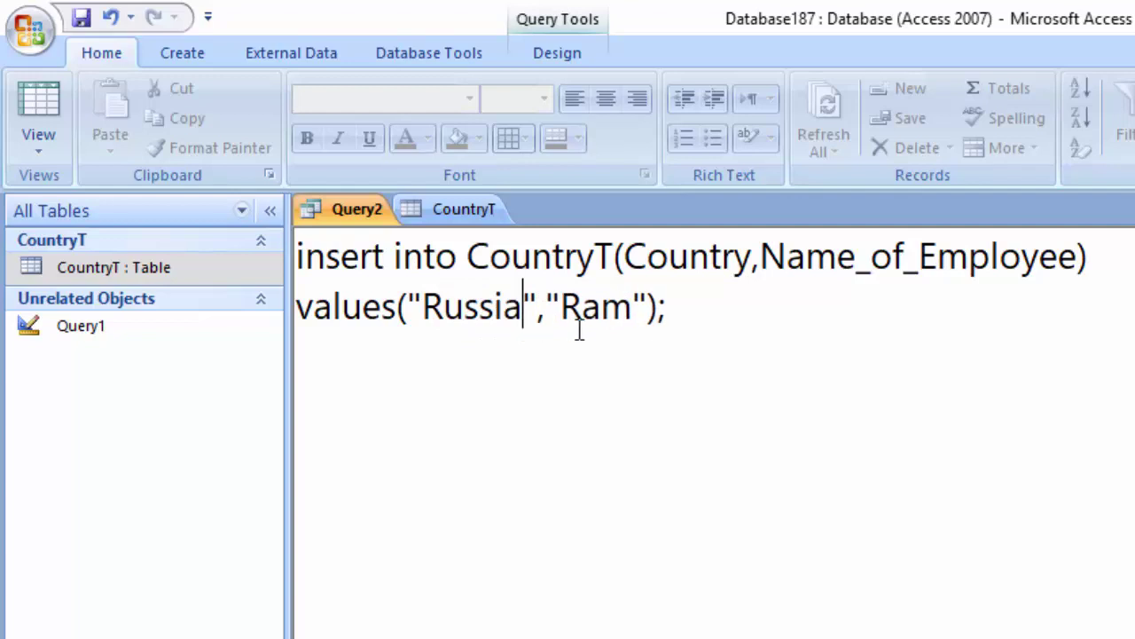
pyautogui.click(633, 318)
pyautogui.press('BackSpace')
pyautogui.press('BackSpace')
pyautogui.press('BackSpace')
pyautogui.write('Asi')
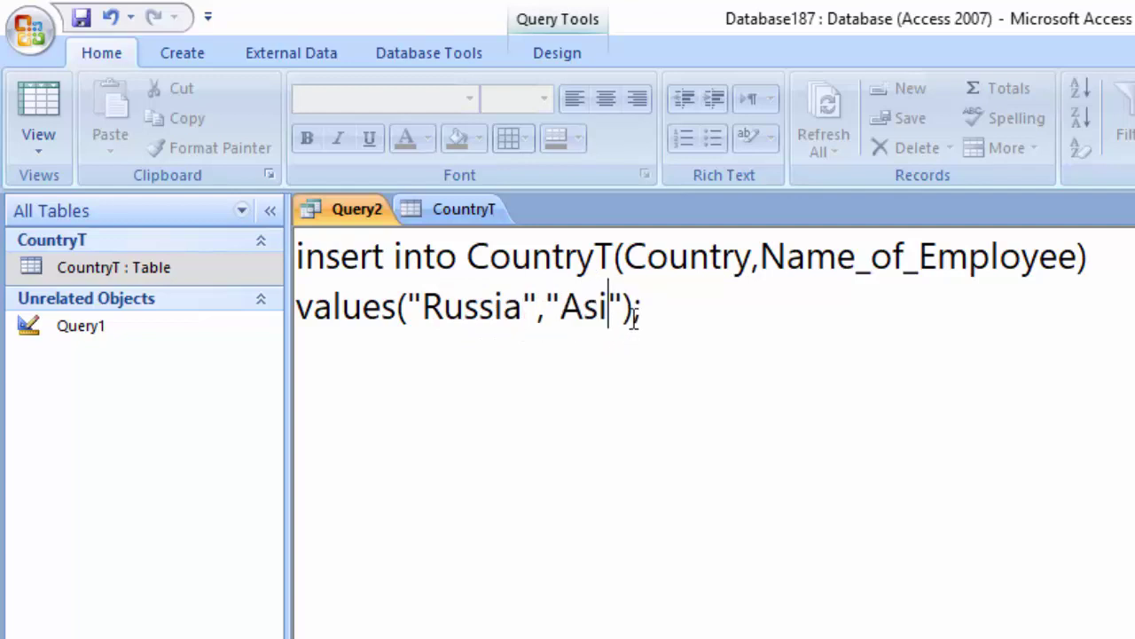
pyautogui.write('f')
# - Close the CountryT table, then run the append query and confirm adding the Russia row
pyautogui.click(573, 55)
pyautogui.rightClick(463, 211)
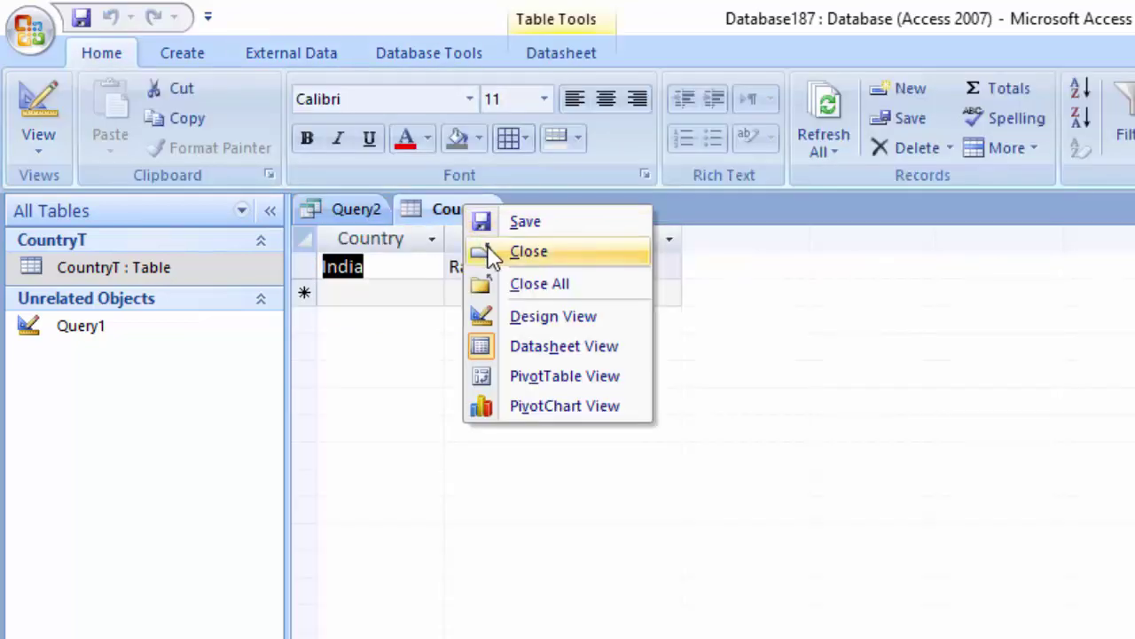
pyautogui.click(490, 249)
pyautogui.click(581, 60)
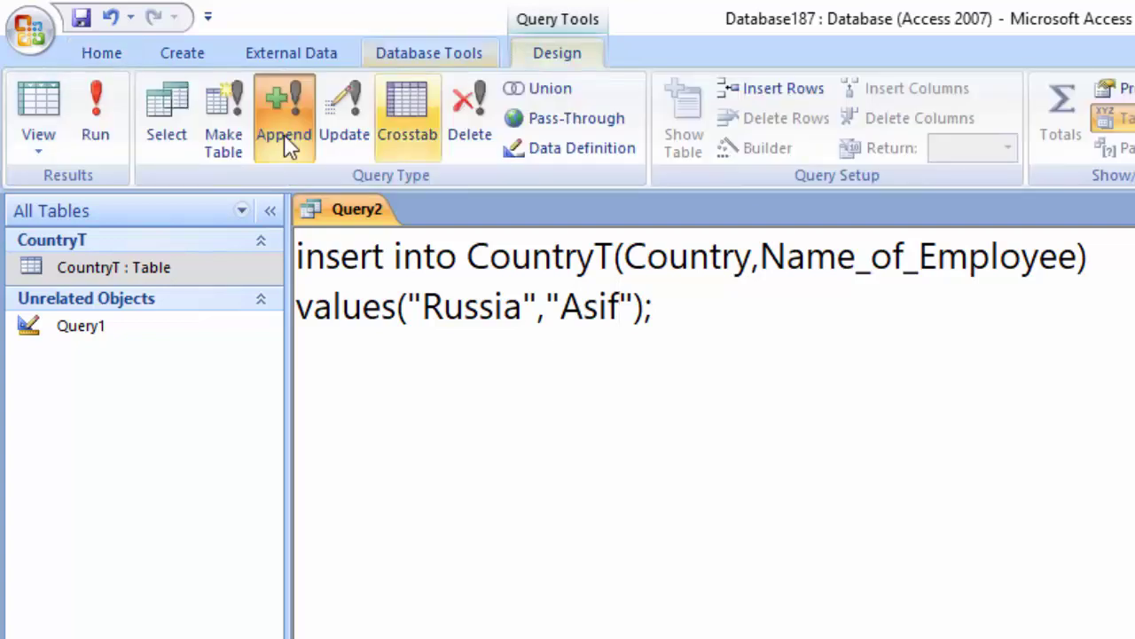
pyautogui.click(96, 118)
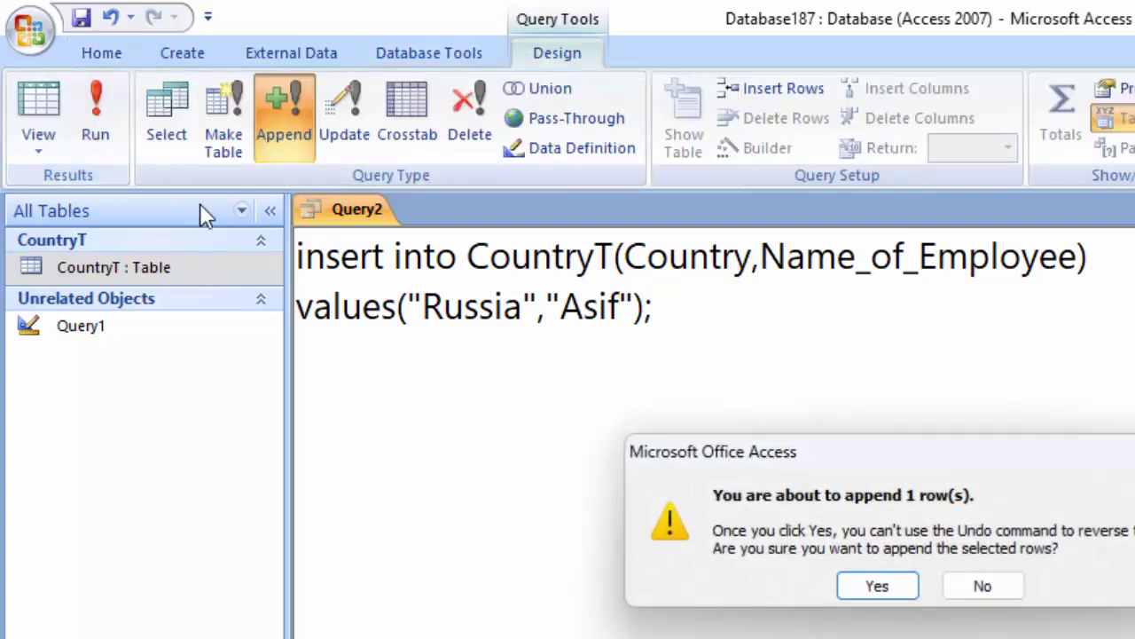
pyautogui.click(875, 579)
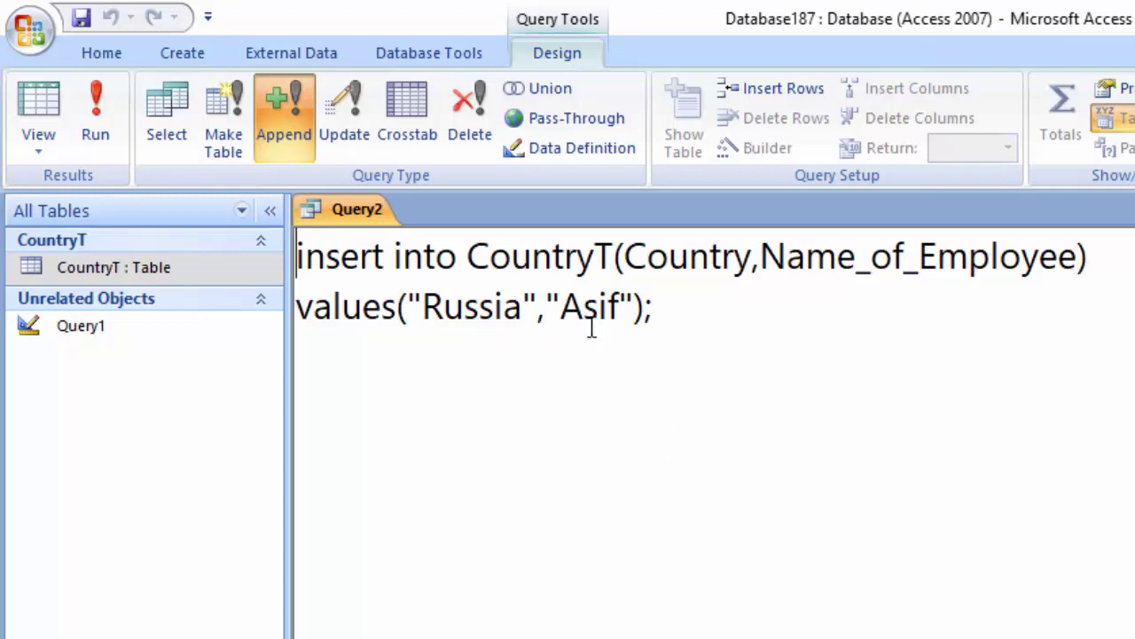
# - Change the values back to India with a new employee name, then run and confirm the one-row append
pyautogui.click(524, 307)
pyautogui.press('BackSpace')
pyautogui.press('BackSpace')
pyautogui.press('BackSpace')
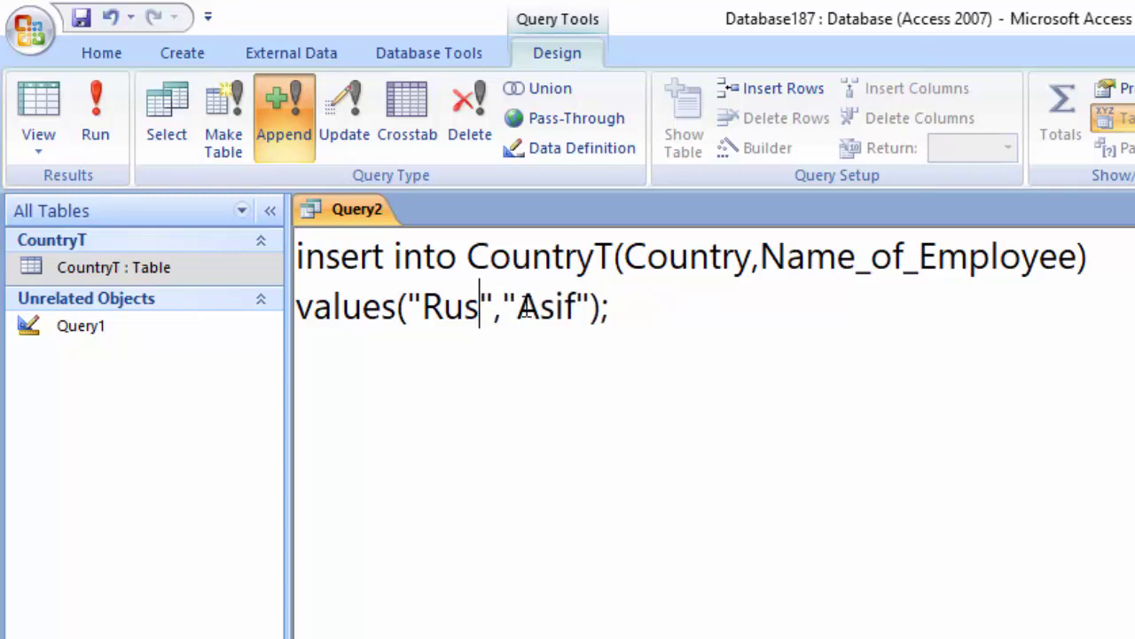
pyautogui.press('BackSpace')
pyautogui.press('BackSpace')
pyautogui.press('BackSpace')
pyautogui.write('Ind')
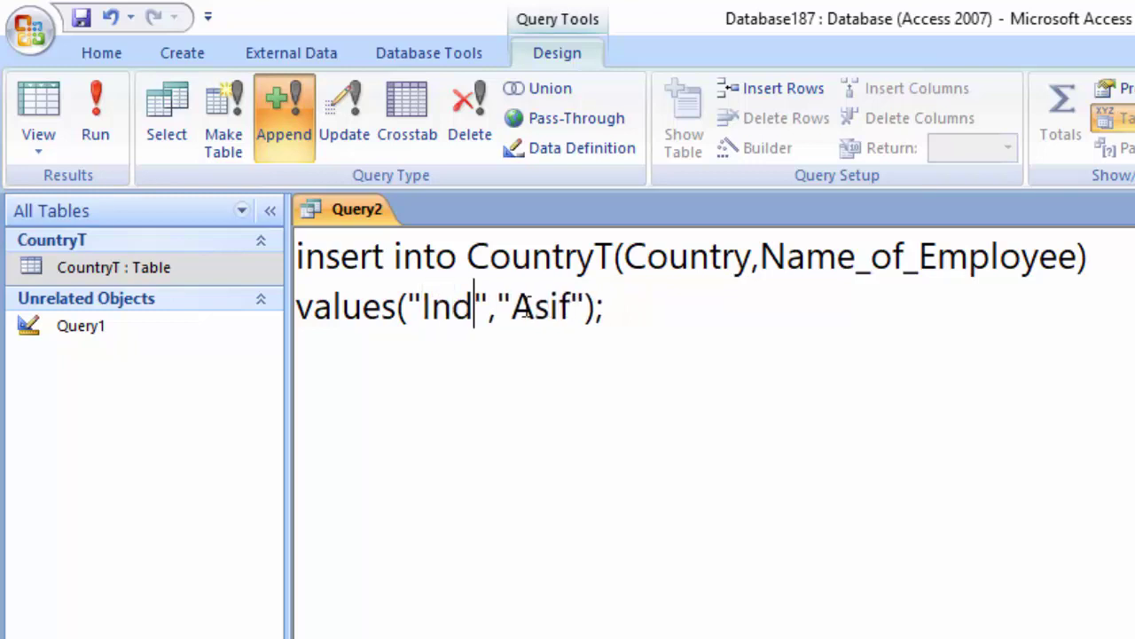
pyautogui.write('ia')
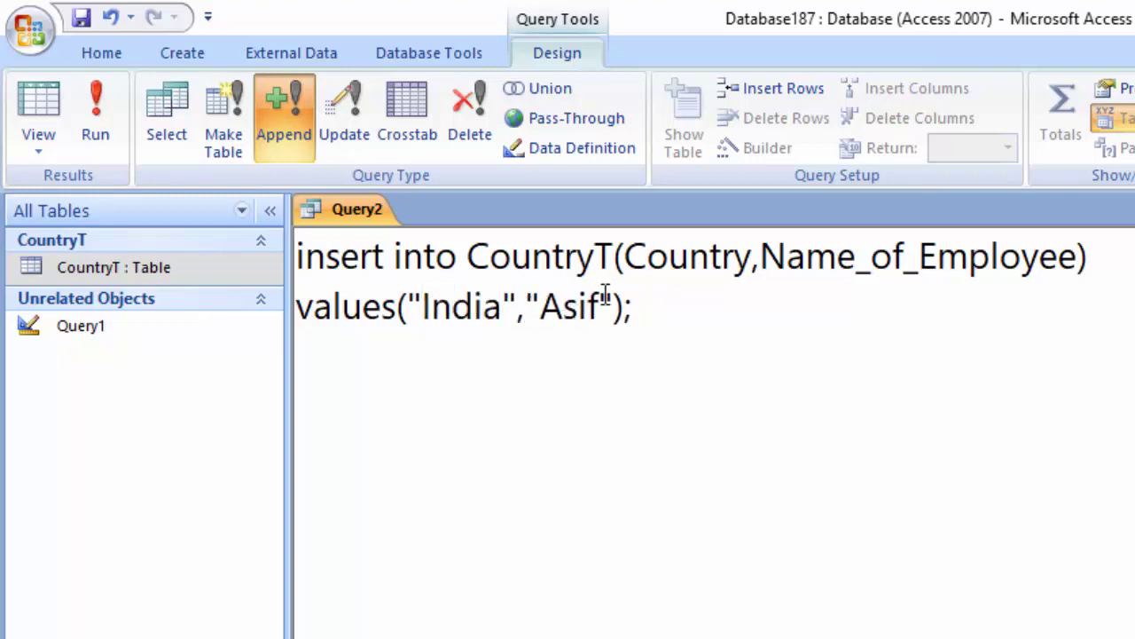
pyautogui.press('BackSpace')
pyautogui.press('BackSpace')
pyautogui.press('BackSpace')
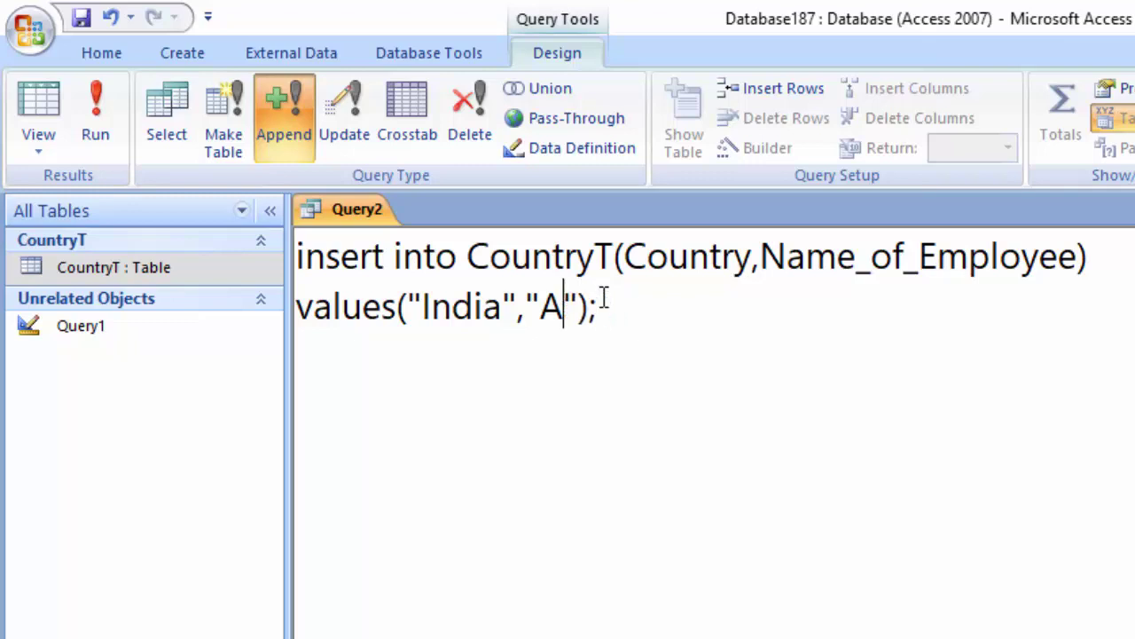
pyautogui.press('BackSpace')
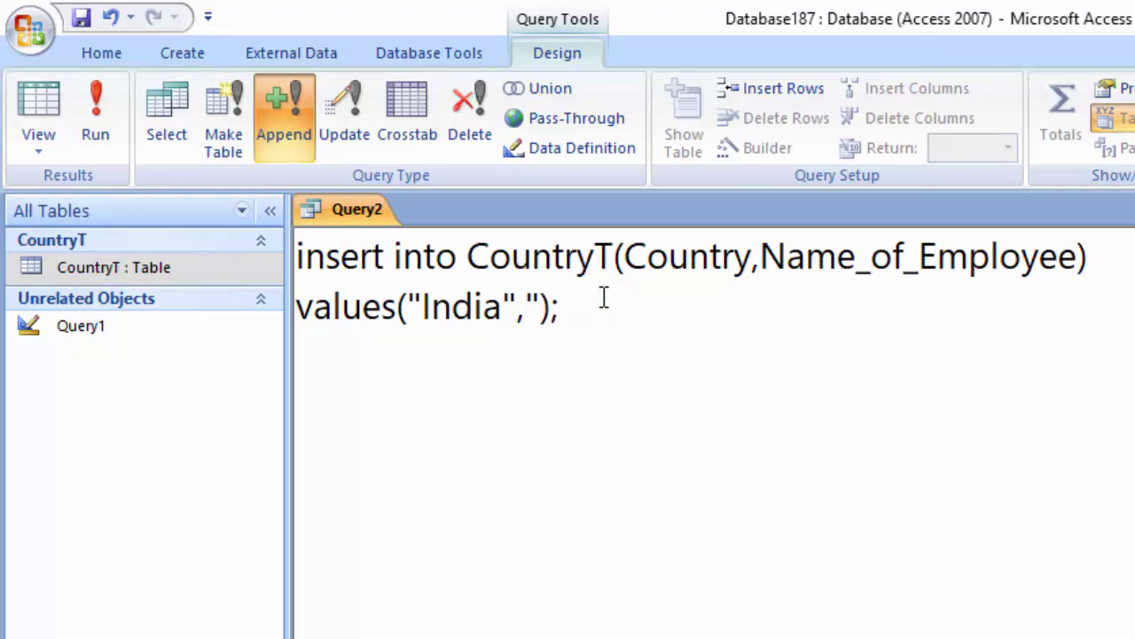
pyautogui.write('"Mano')
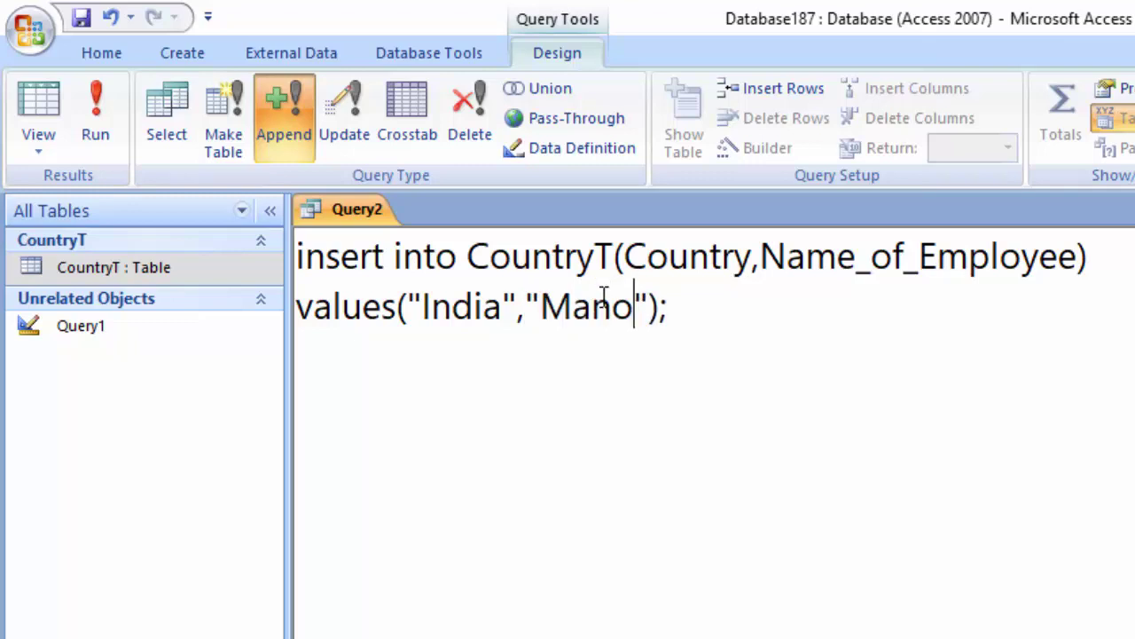
pyautogui.write('j')
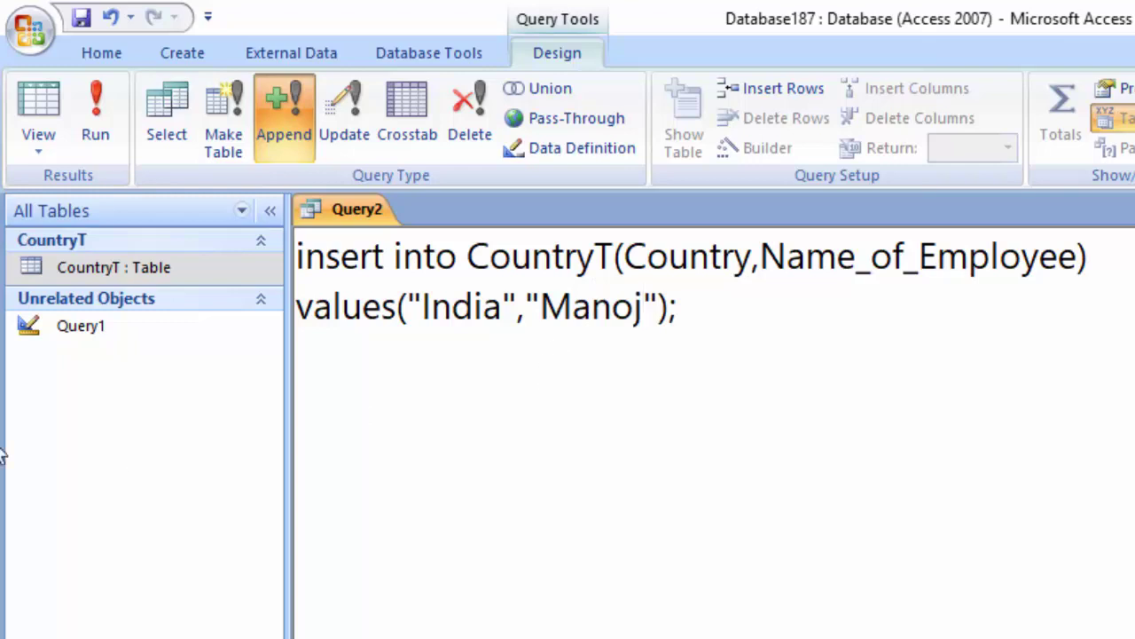
pyautogui.click(104, 106)
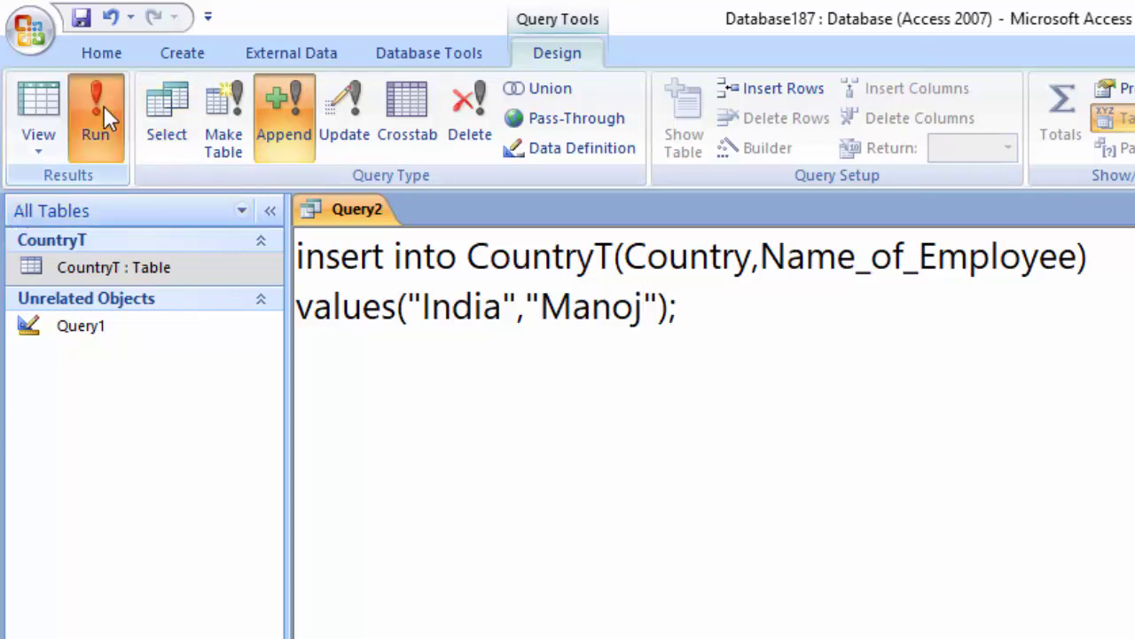
pyautogui.click(872, 588)
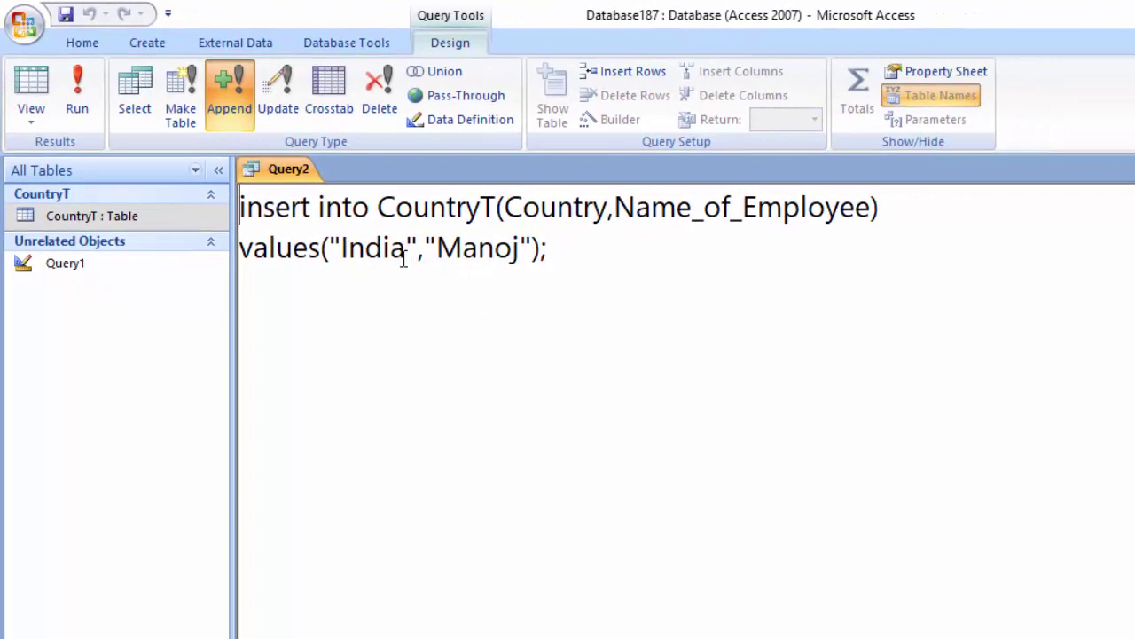
# - Append a row for US with a new employee name
pyautogui.click(404, 257)
pyautogui.press('BackSpace')
pyautogui.press('BackSpace')
pyautogui.press('BackSpace')
pyautogui.press('BackSpace')
pyautogui.press('BackSpace')
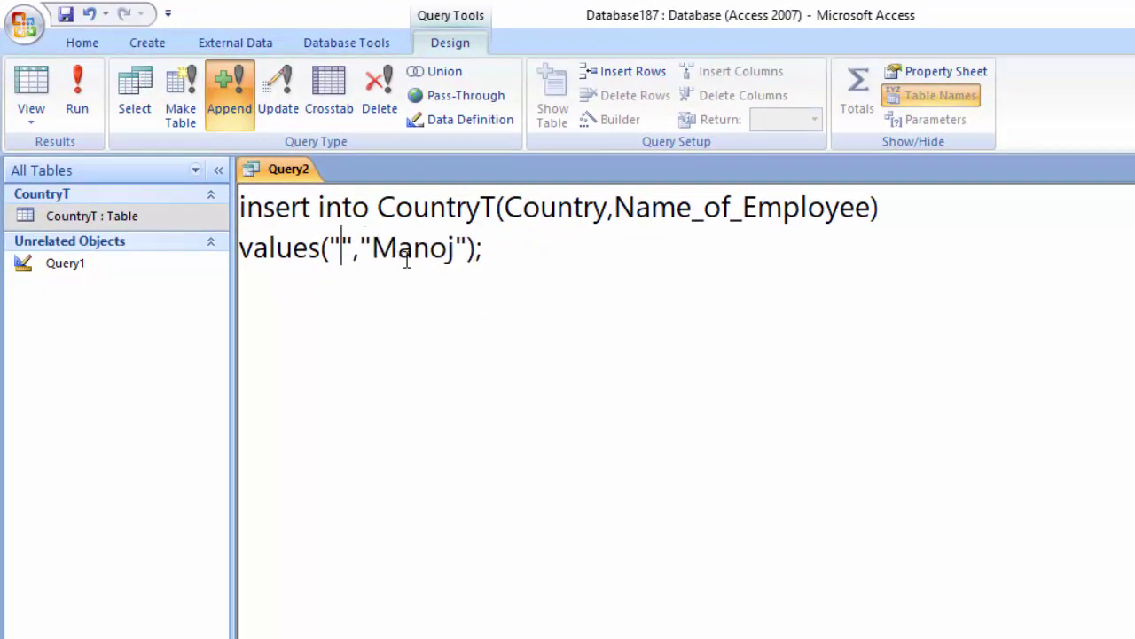
pyautogui.write('US')
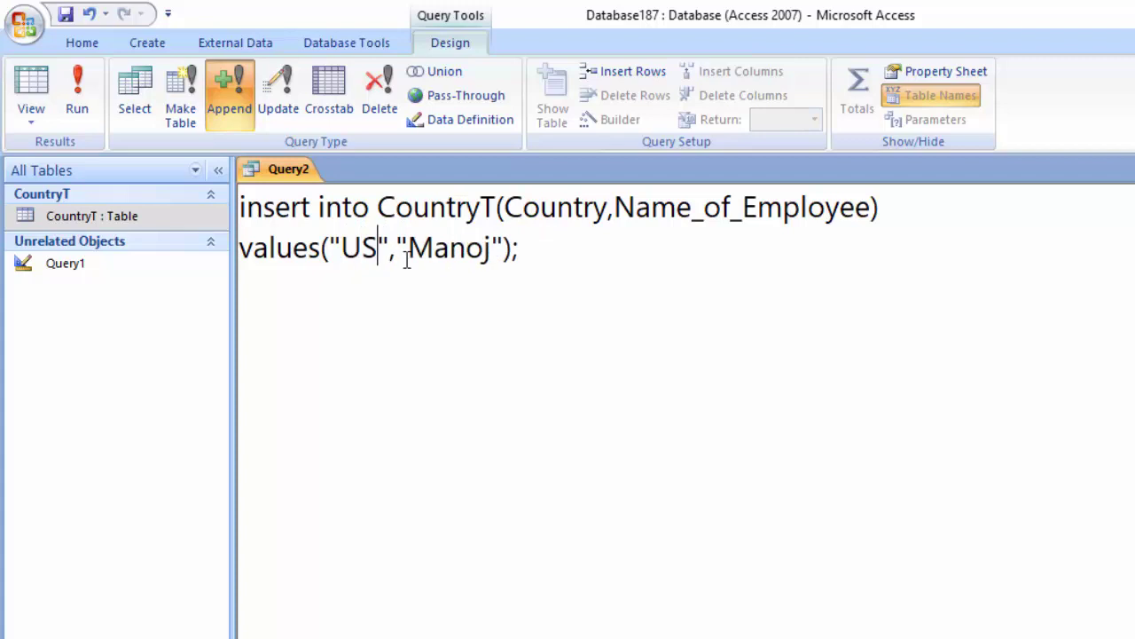
pyautogui.click(492, 249)
pyautogui.press('BackSpace')
pyautogui.press('BackSpace')
pyautogui.press('BackSpace')
pyautogui.press('BackSpace')
pyautogui.press('BackSpace')
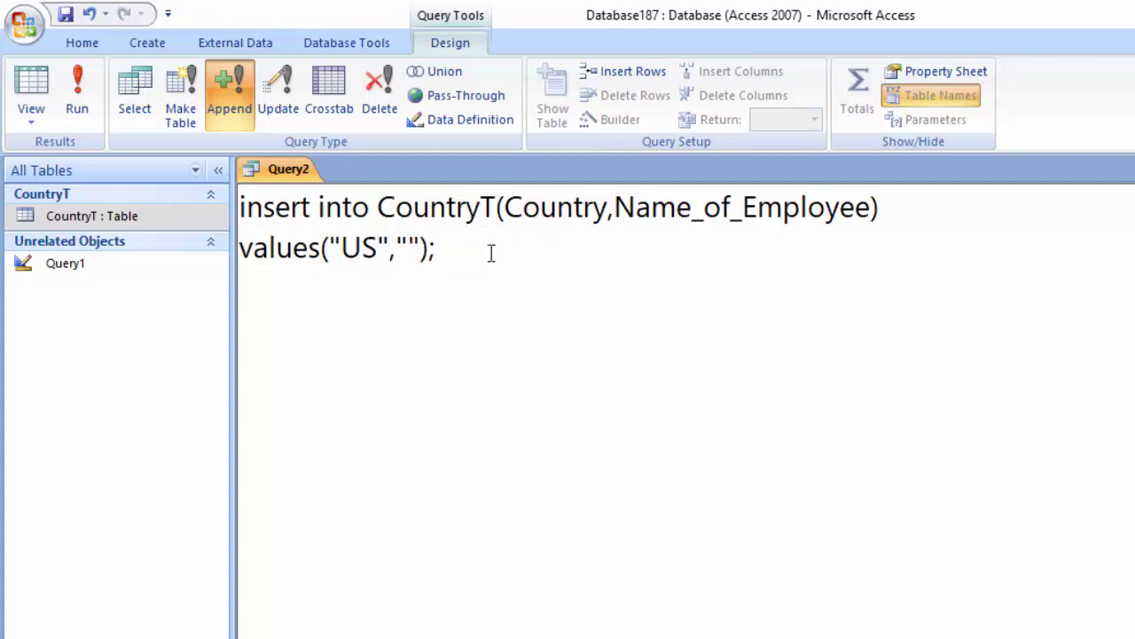
pyautogui.write('Rajn')
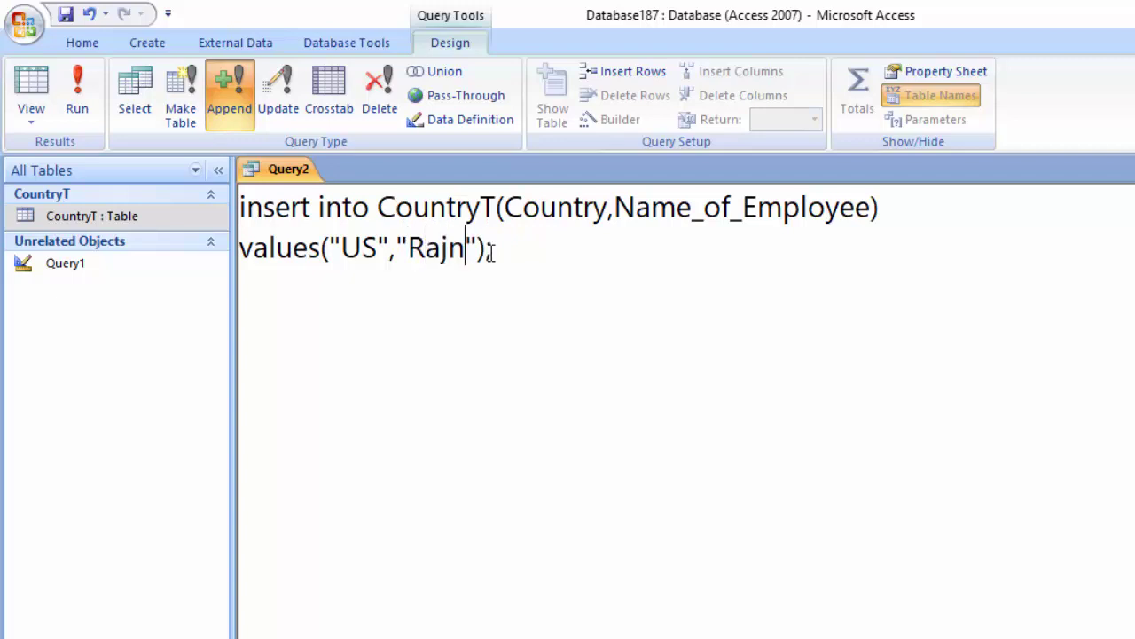
pyautogui.write('ish')
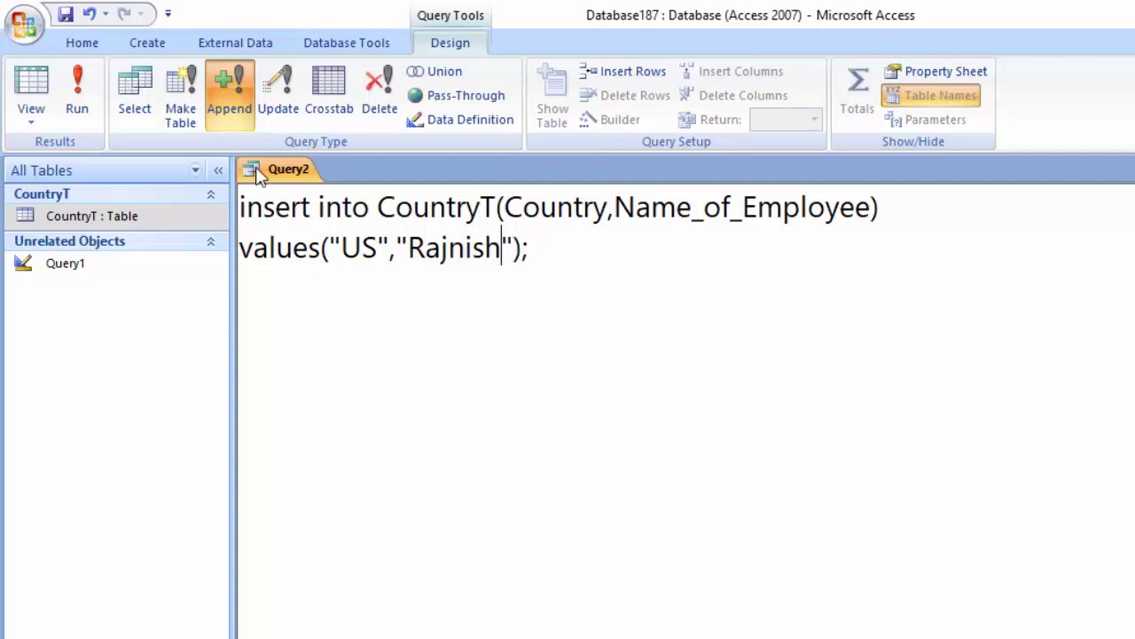
pyautogui.click(77, 97)
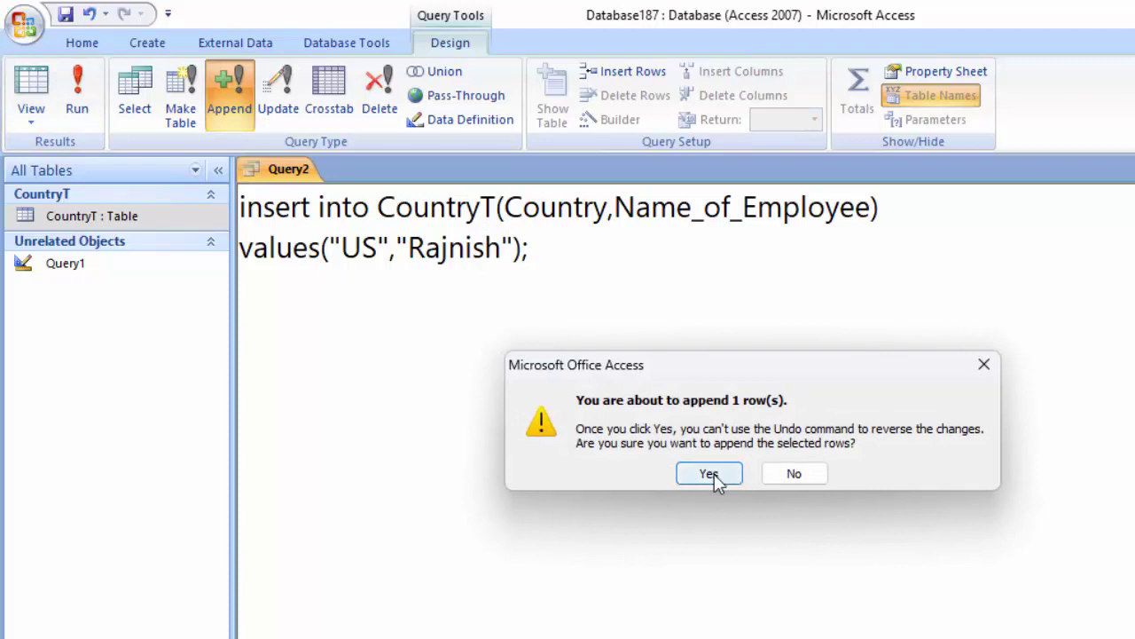
pyautogui.click(715, 479)
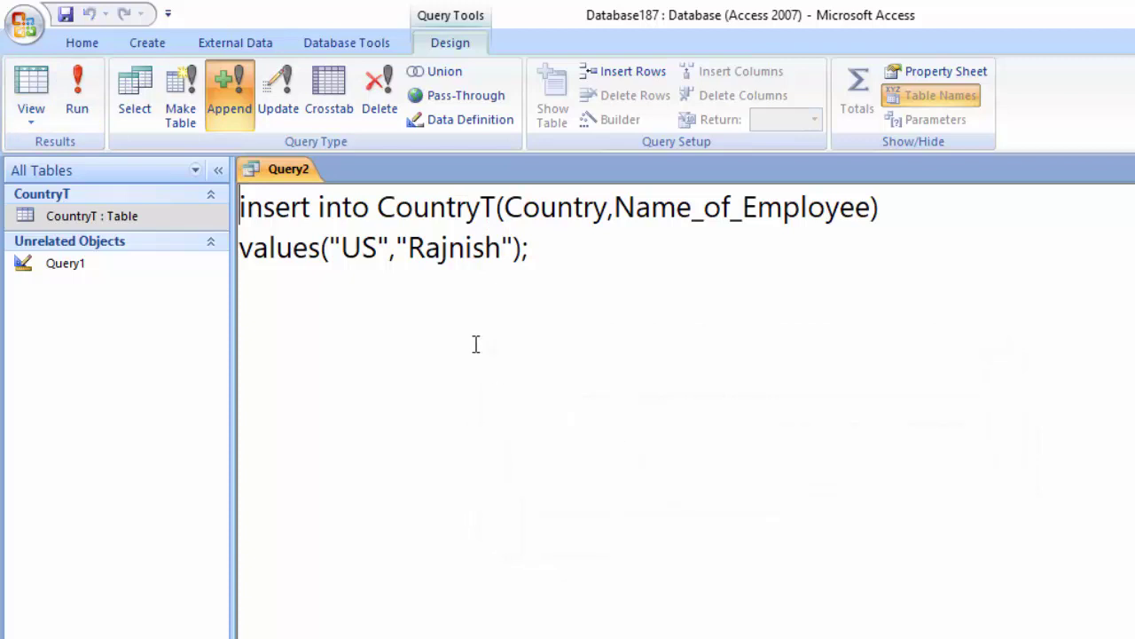
# - Append another Russia row with a different employee name
pyautogui.click(388, 258)
pyautogui.press('BackSpace')
pyautogui.press('BackSpace')
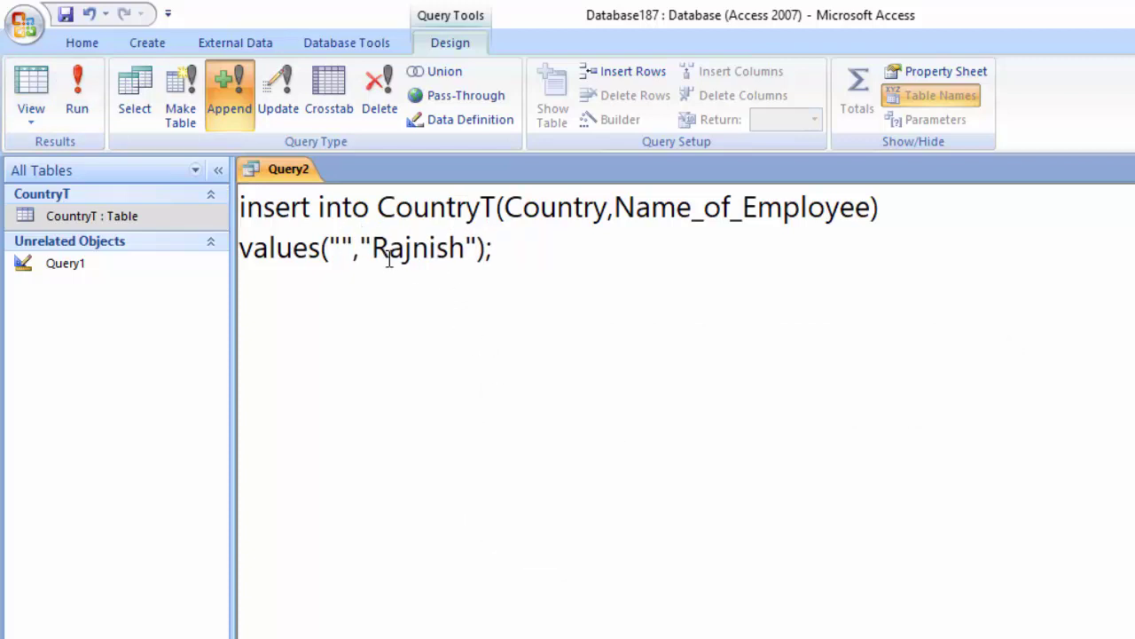
pyautogui.write('Russia')
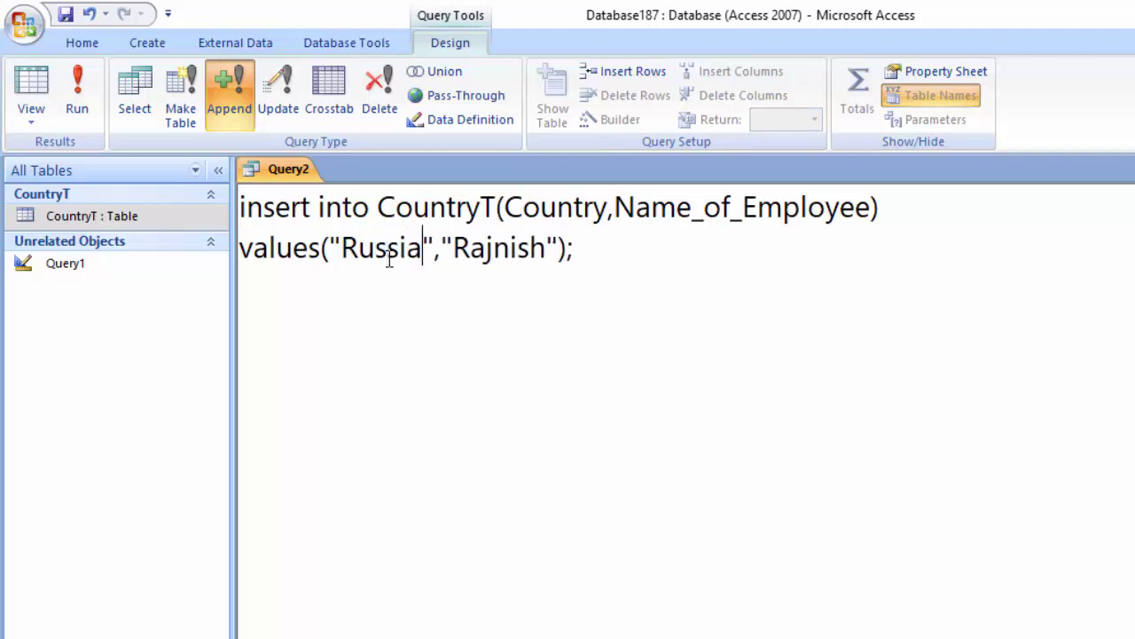
pyautogui.click(544, 253)
pyautogui.press('BackSpace')
pyautogui.press('BackSpace')
pyautogui.press('BackSpace')
pyautogui.press('BackSpace')
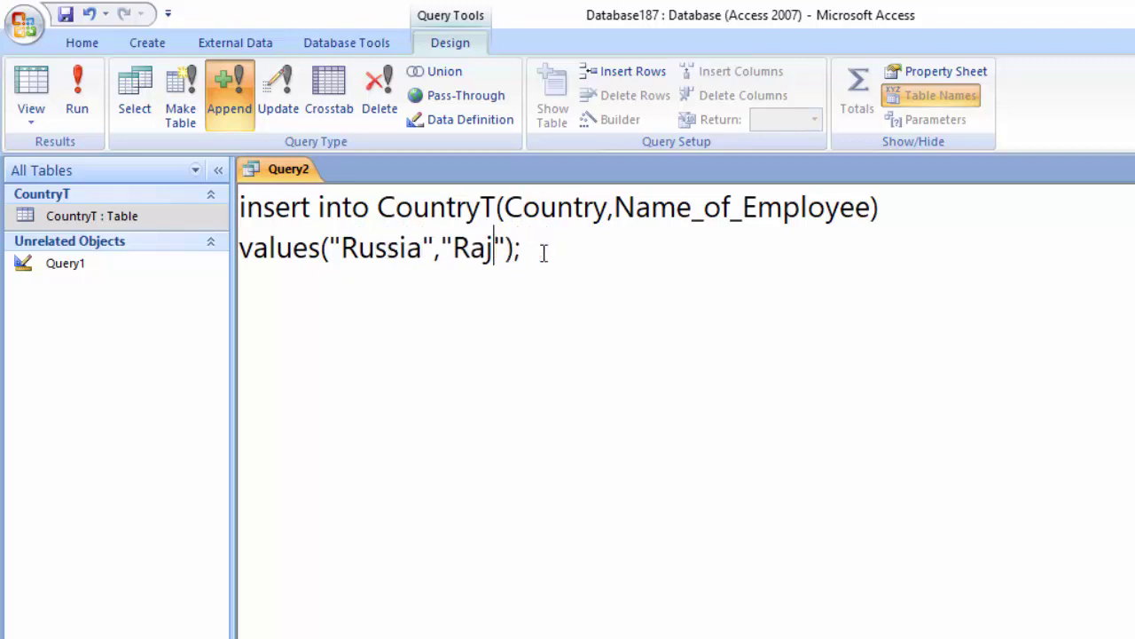
pyautogui.press('BackSpace')
pyautogui.press('BackSpace')
pyautogui.press('BackSpace')
pyautogui.write('So')
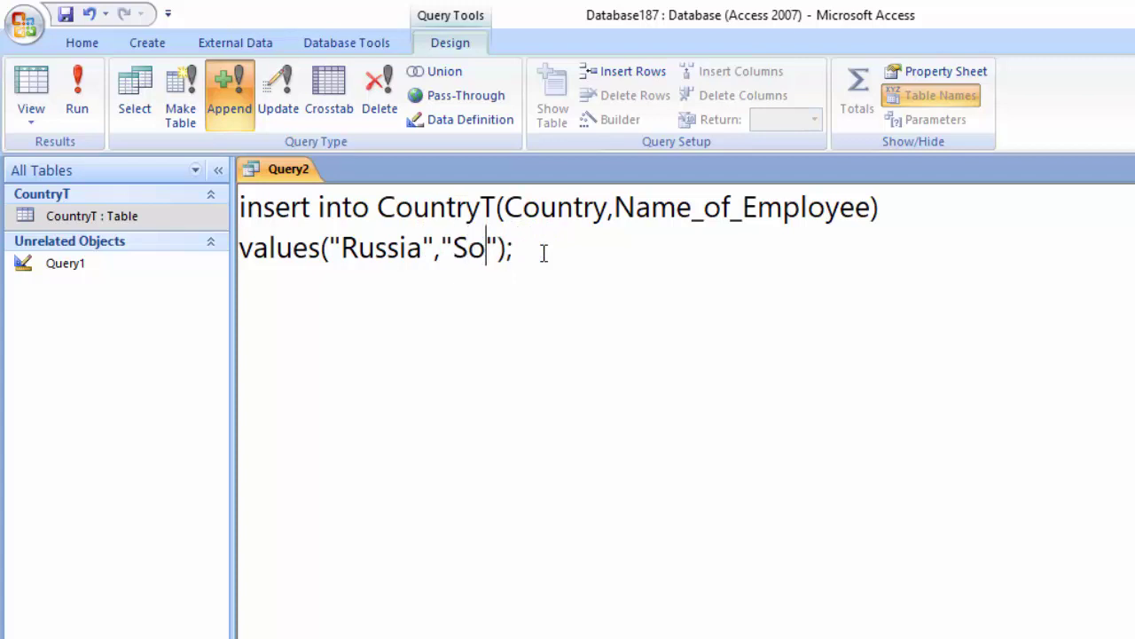
pyautogui.write('han')
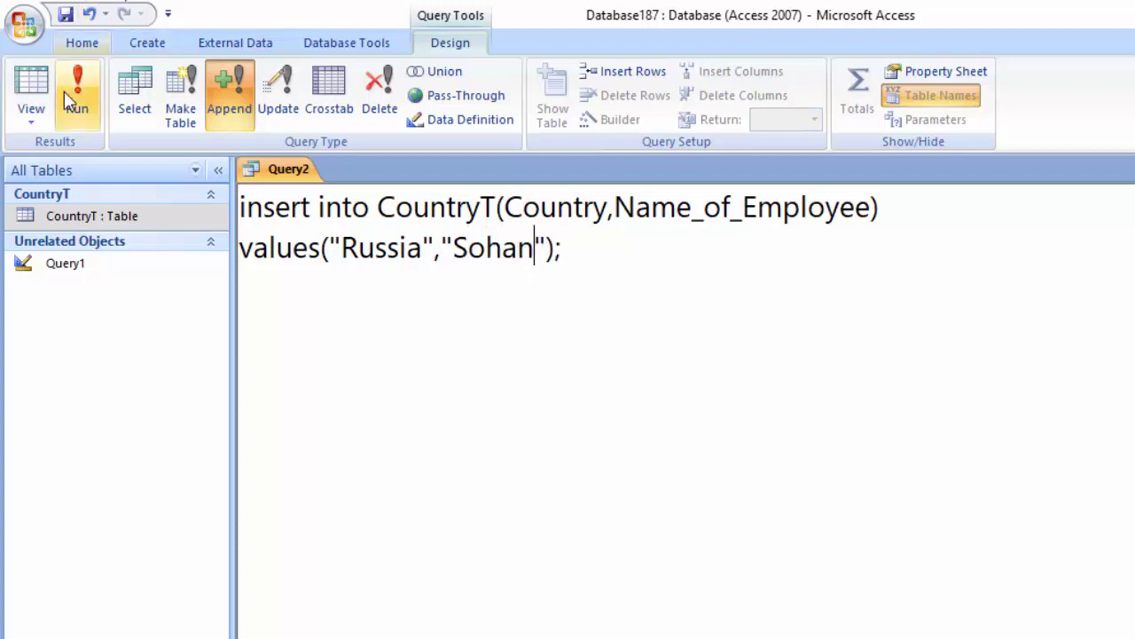
pyautogui.click(65, 90)
pyautogui.click(709, 474)
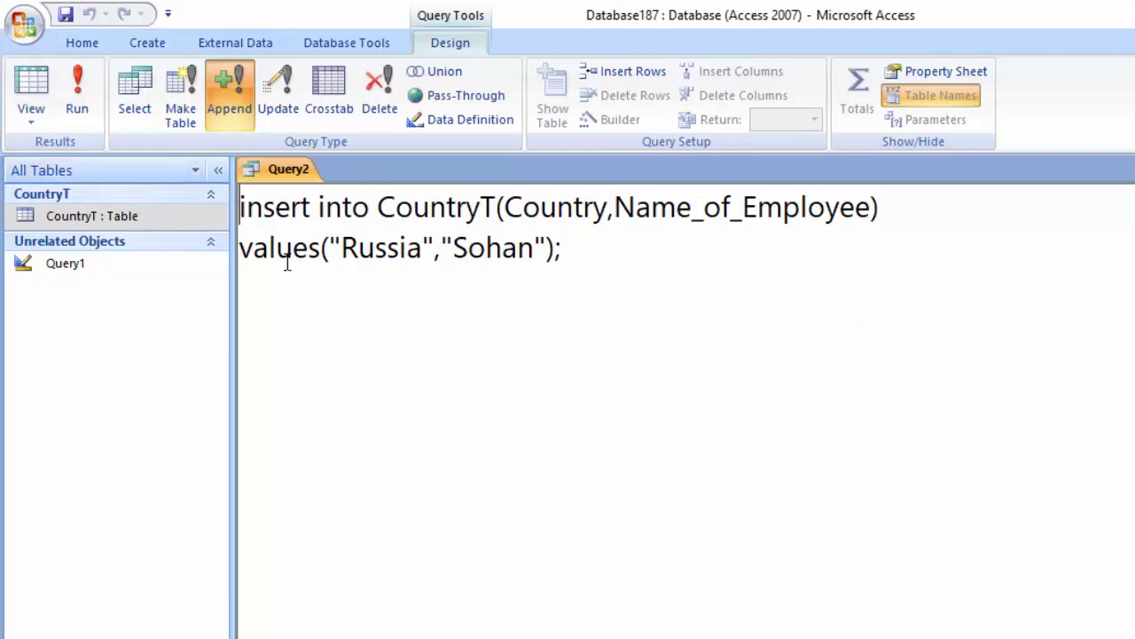
# - Append a row for China with a new employee name
pyautogui.click(426, 253)
pyautogui.press('BackSpace')
pyautogui.press('BackSpace')
pyautogui.press('BackSpace')
pyautogui.press('BackSpace')
pyautogui.press('BackSpace')
pyautogui.press('BackSpace')
pyautogui.write('C')
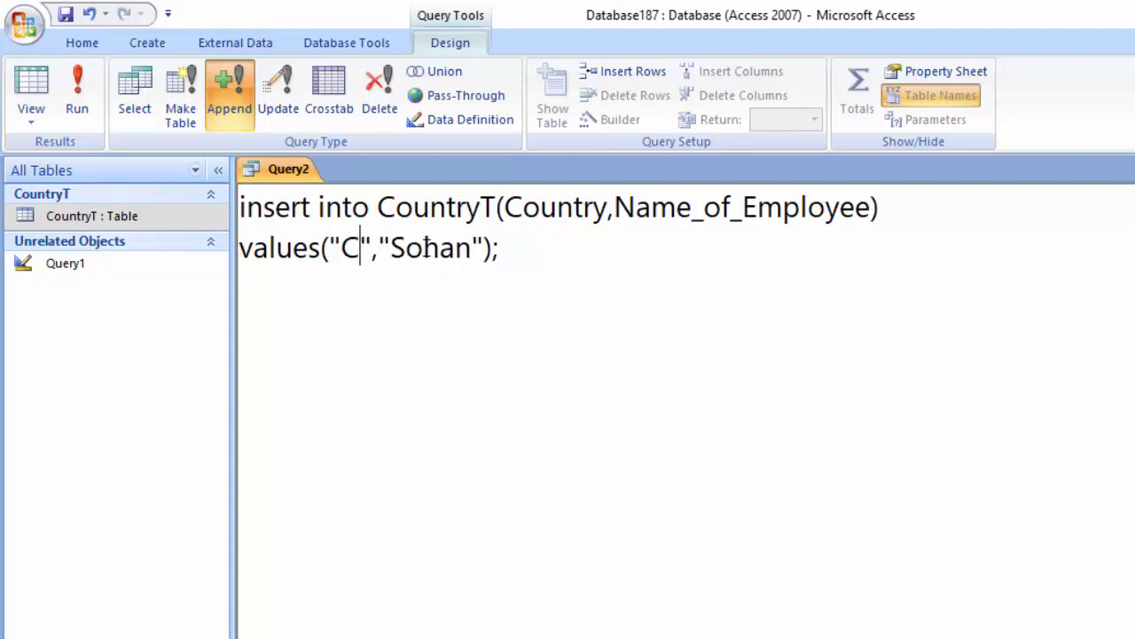
pyautogui.write('hina')
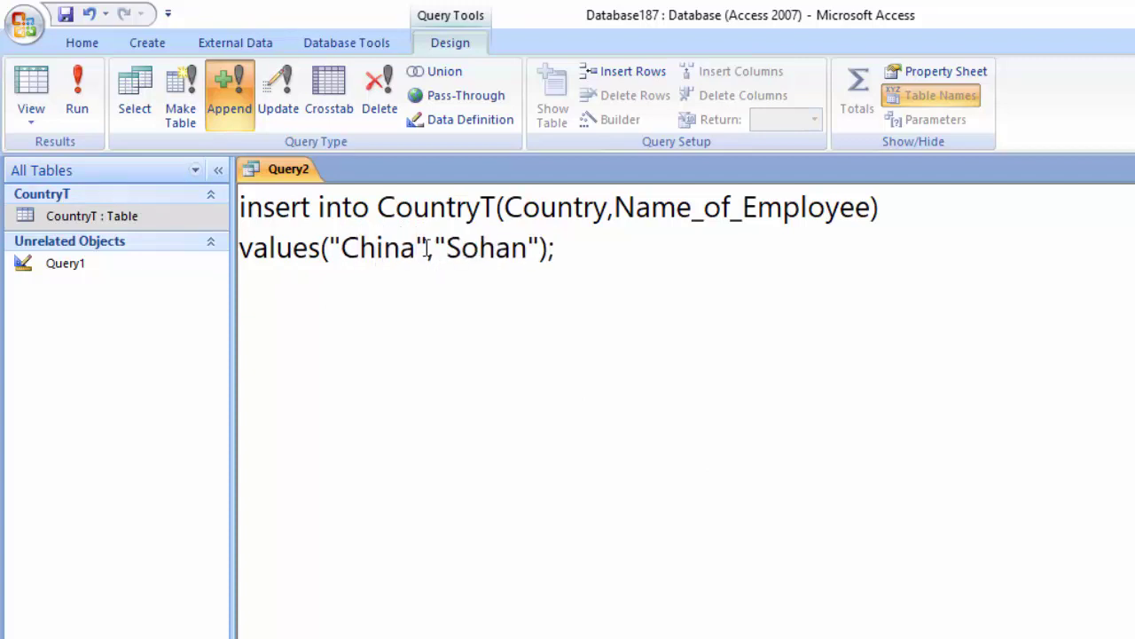
pyautogui.click(530, 248)
pyautogui.press('BackSpace')
pyautogui.press('BackSpace')
pyautogui.press('BackSpace')
pyautogui.press('BackSpace')
pyautogui.press('BackSpace')
pyautogui.write('R')
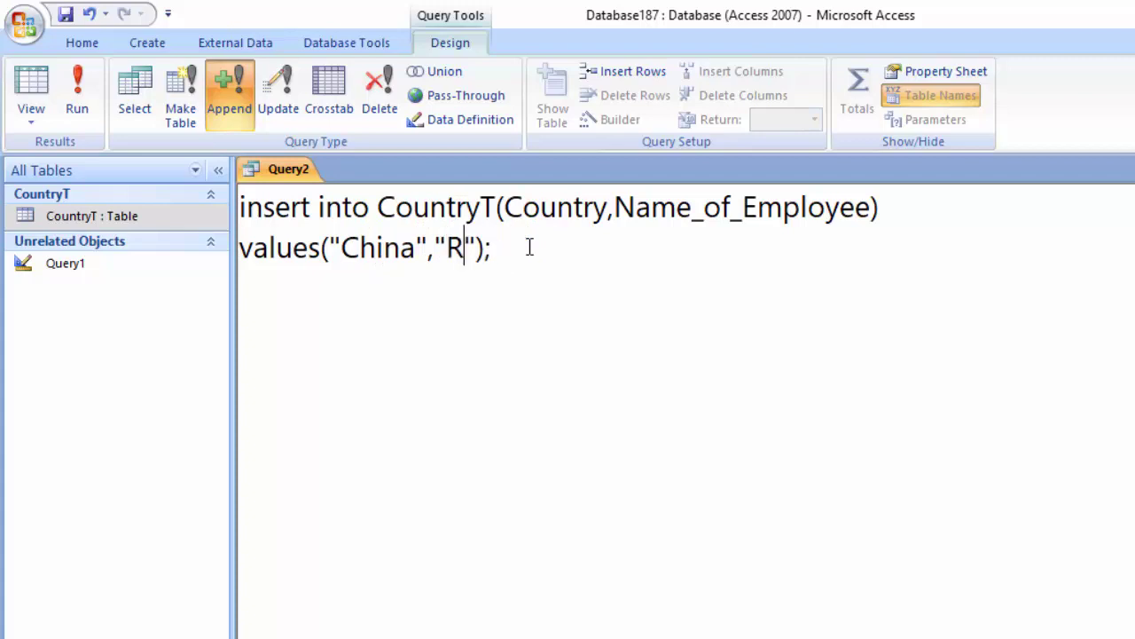
pyautogui.write('ohan')
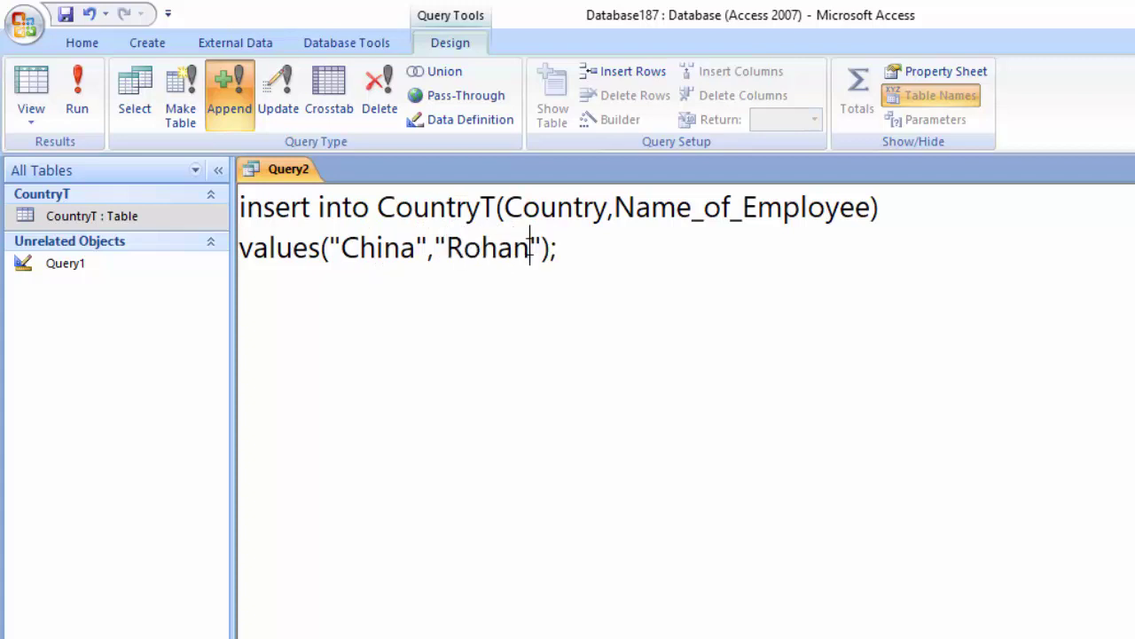
pyautogui.click(69, 78)
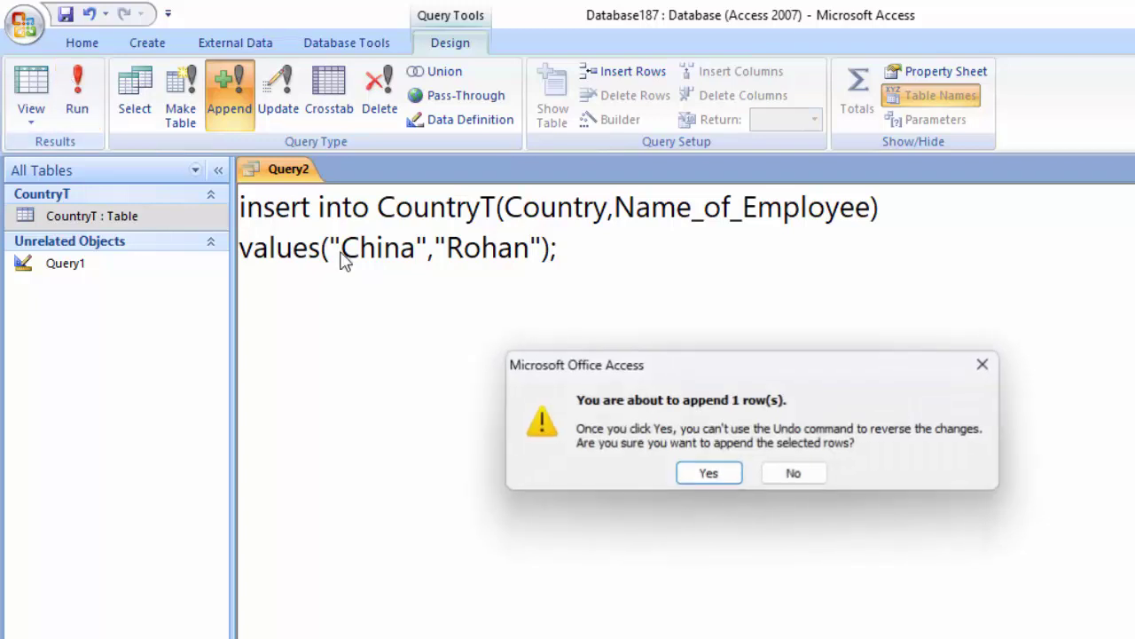
pyautogui.click(705, 476)
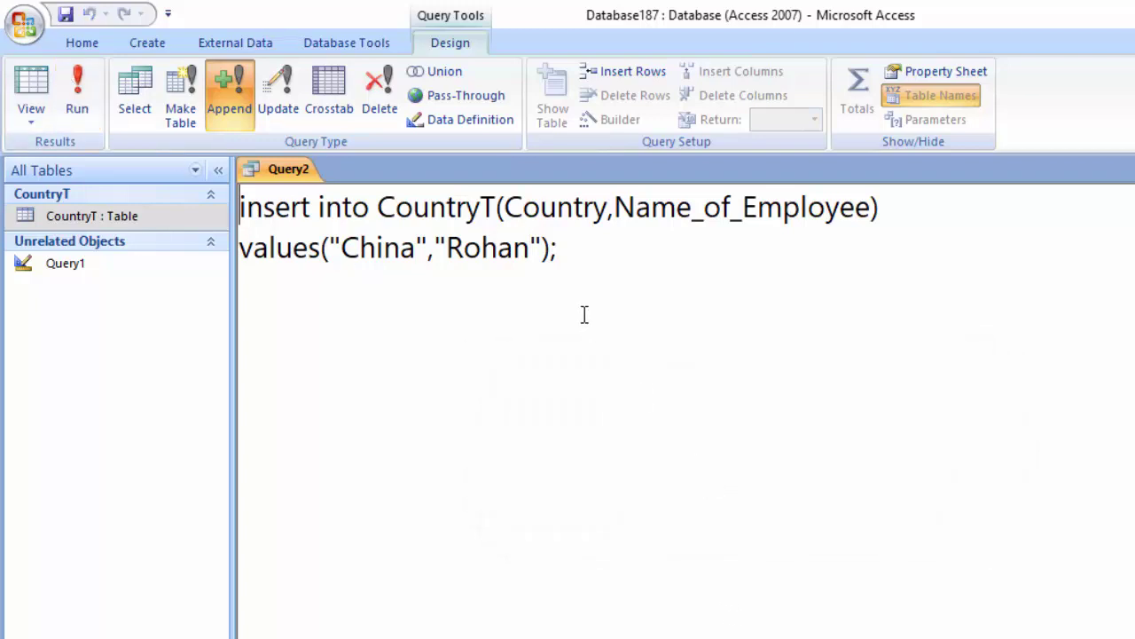
# - Append a row for Affrica with another employee name
pyautogui.click(420, 247)
pyautogui.press('BackSpace')
pyautogui.press('BackSpace')
pyautogui.press('BackSpace')
pyautogui.press('BackSpace')
pyautogui.press('BackSpace')
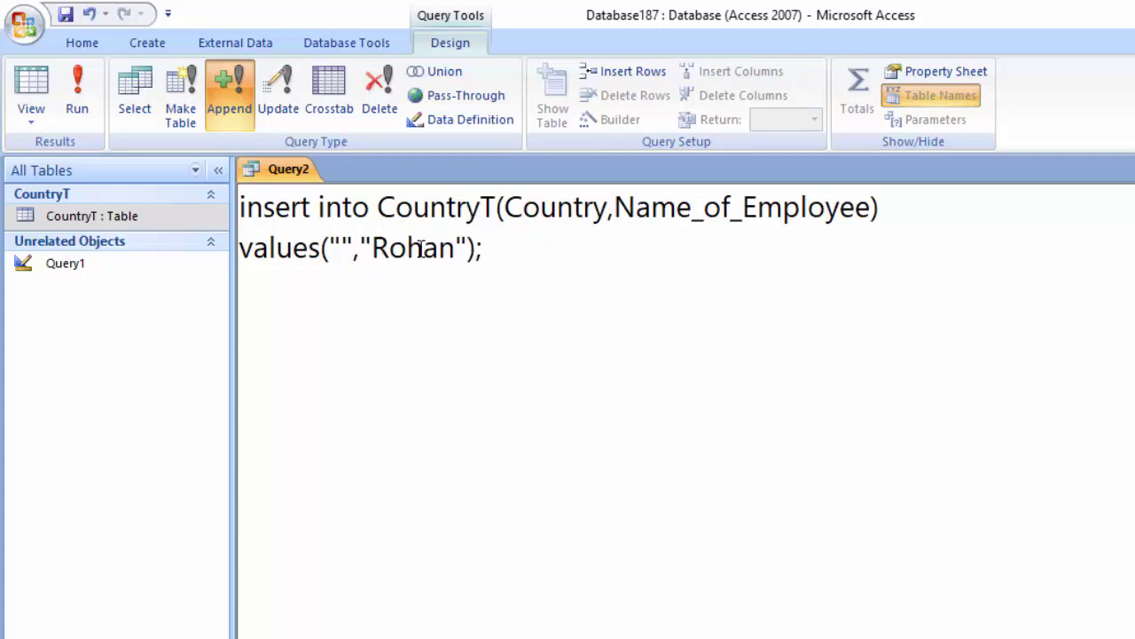
pyautogui.write('A')
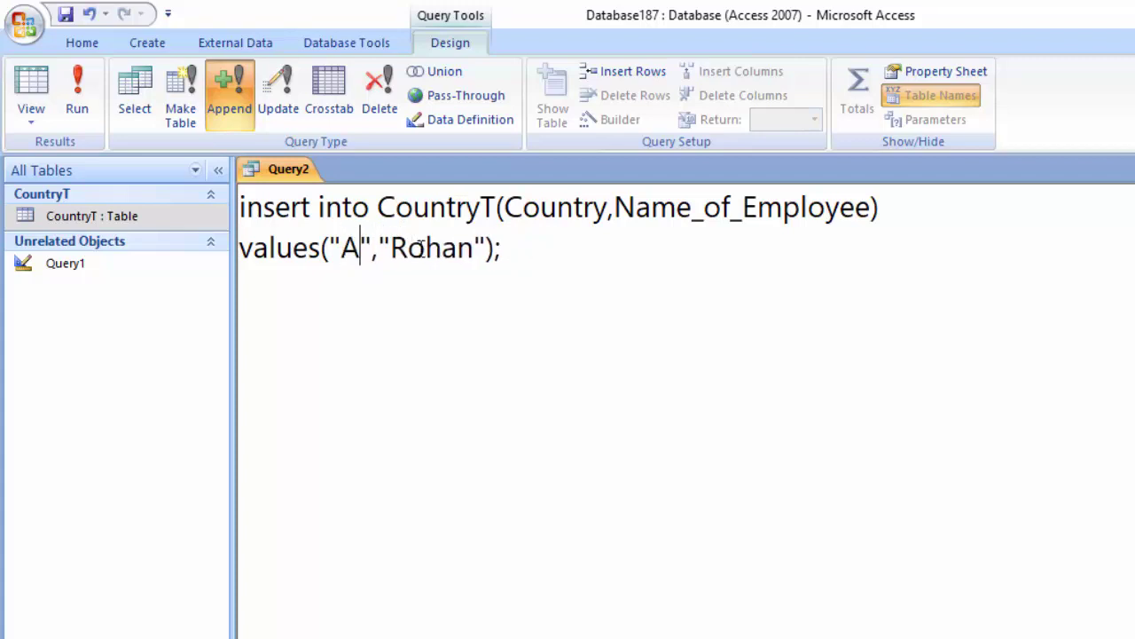
pyautogui.write('ffrica')
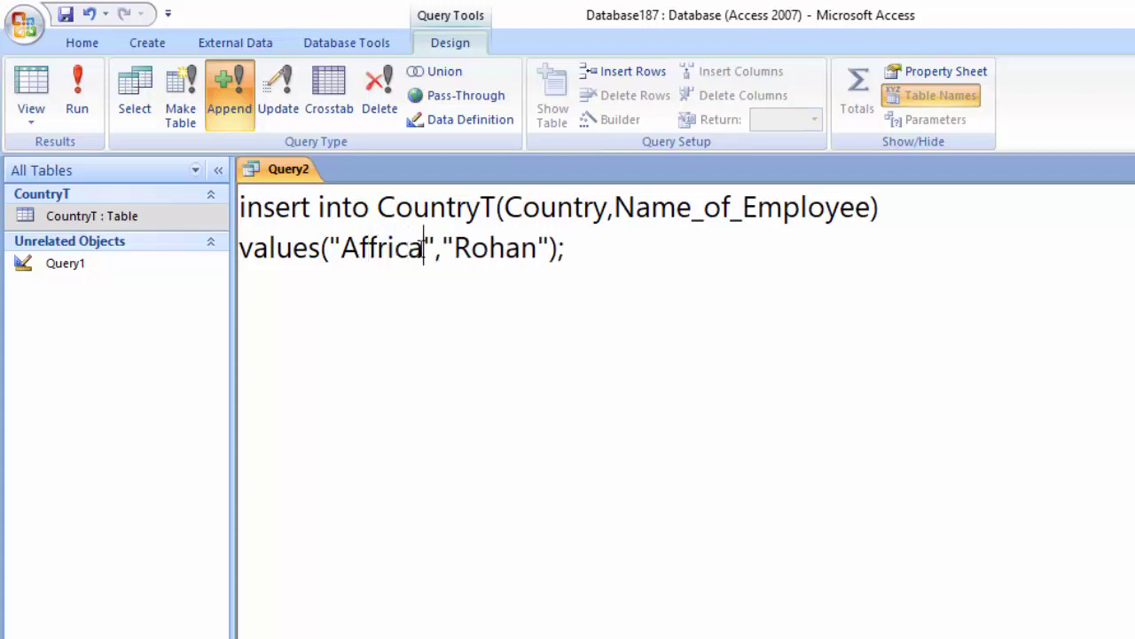
pyautogui.click(538, 248)
pyautogui.press('BackSpace')
pyautogui.press('BackSpace')
pyautogui.press('BackSpace')
pyautogui.press('BackSpace')
pyautogui.press('BackSpace')
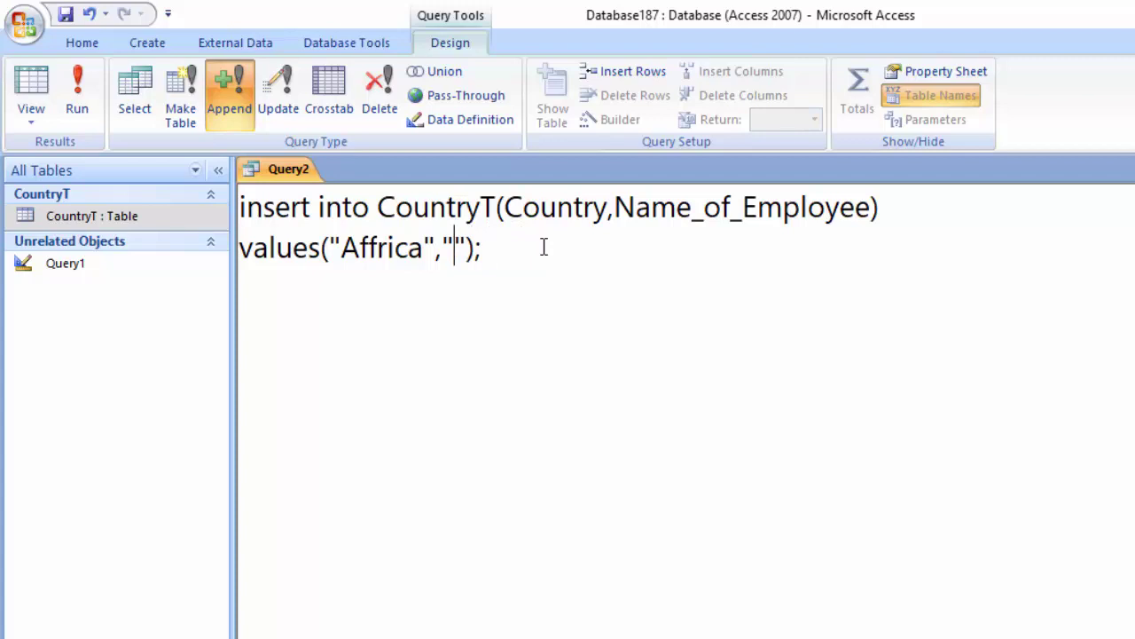
pyautogui.write('Sujit')
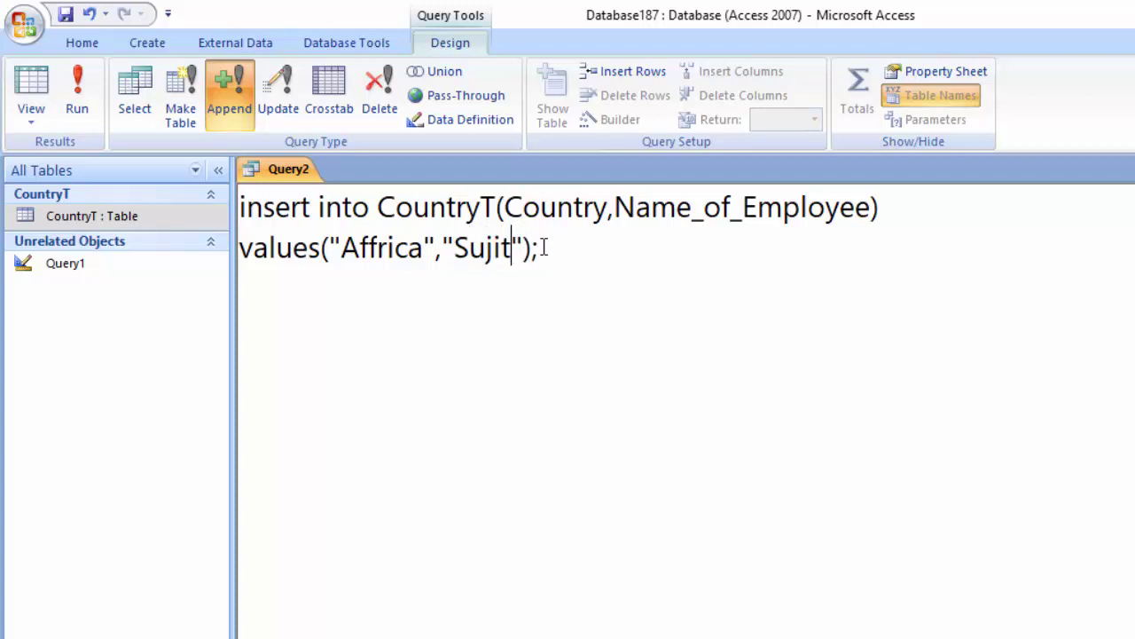
pyautogui.click(64, 111)
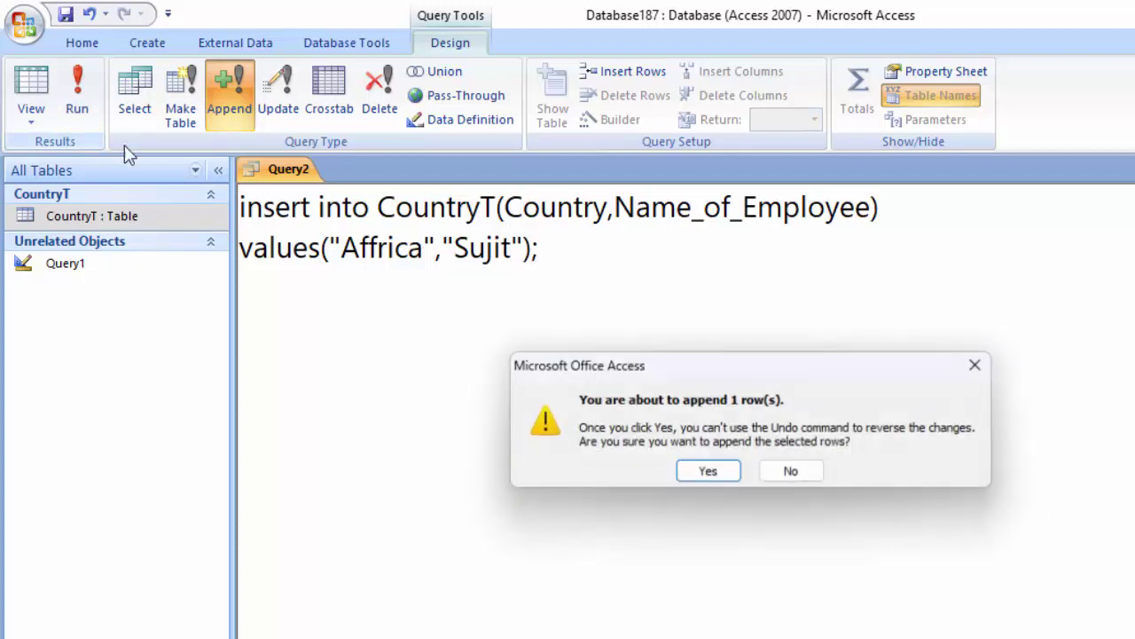
pyautogui.click(705, 472)
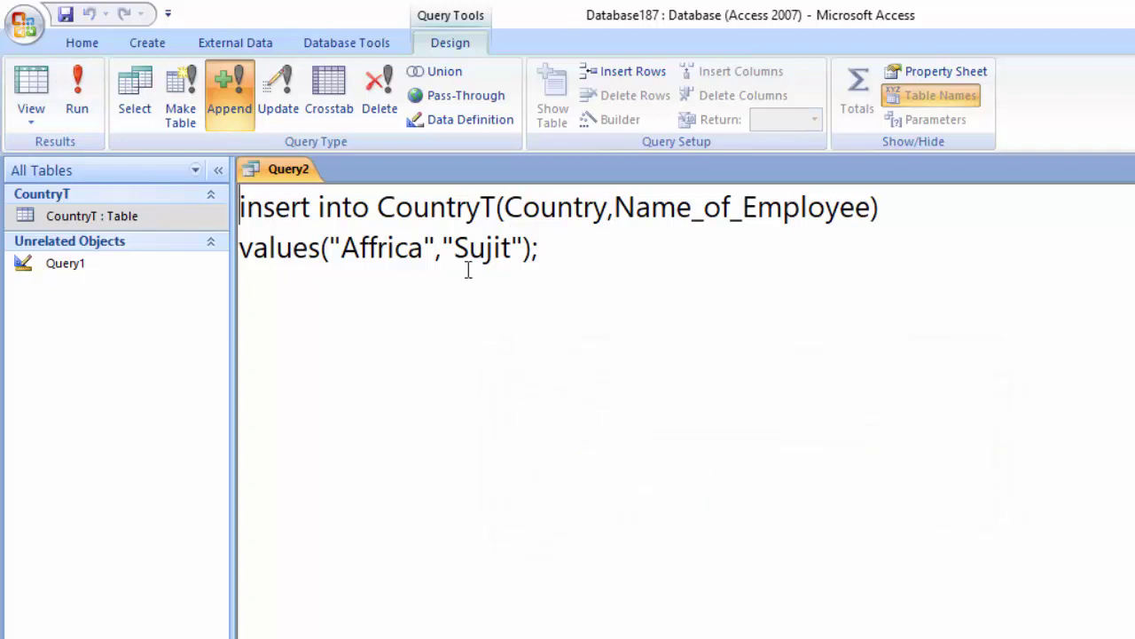
# - Save the append query under the name Query2
pyautogui.rightClick(288, 170)
pyautogui.click(306, 178)
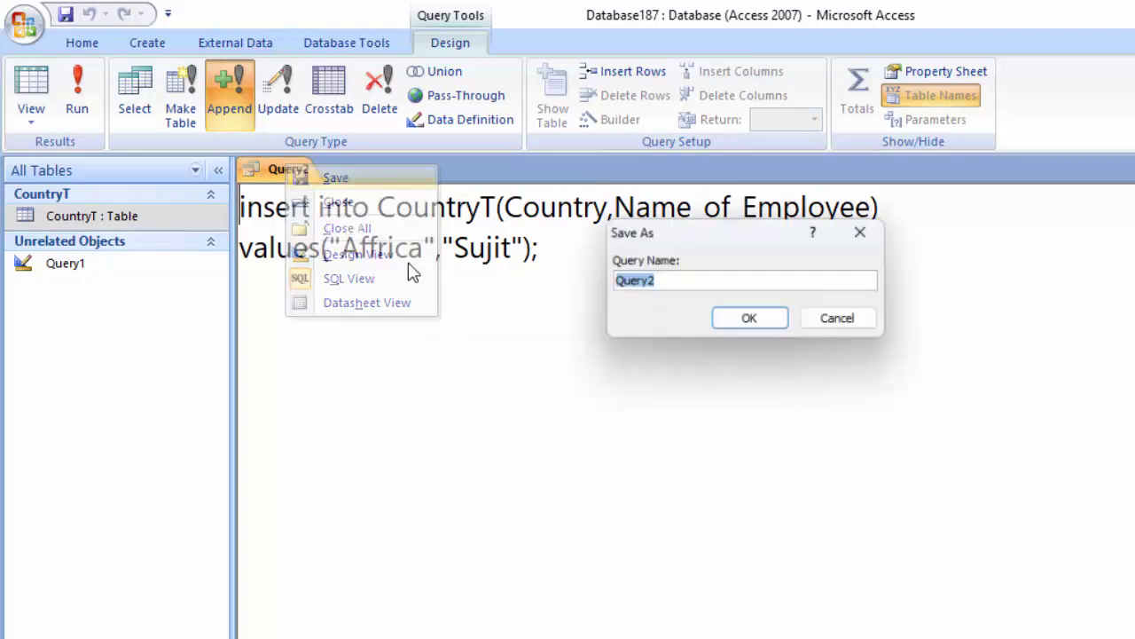
pyautogui.click(750, 321)
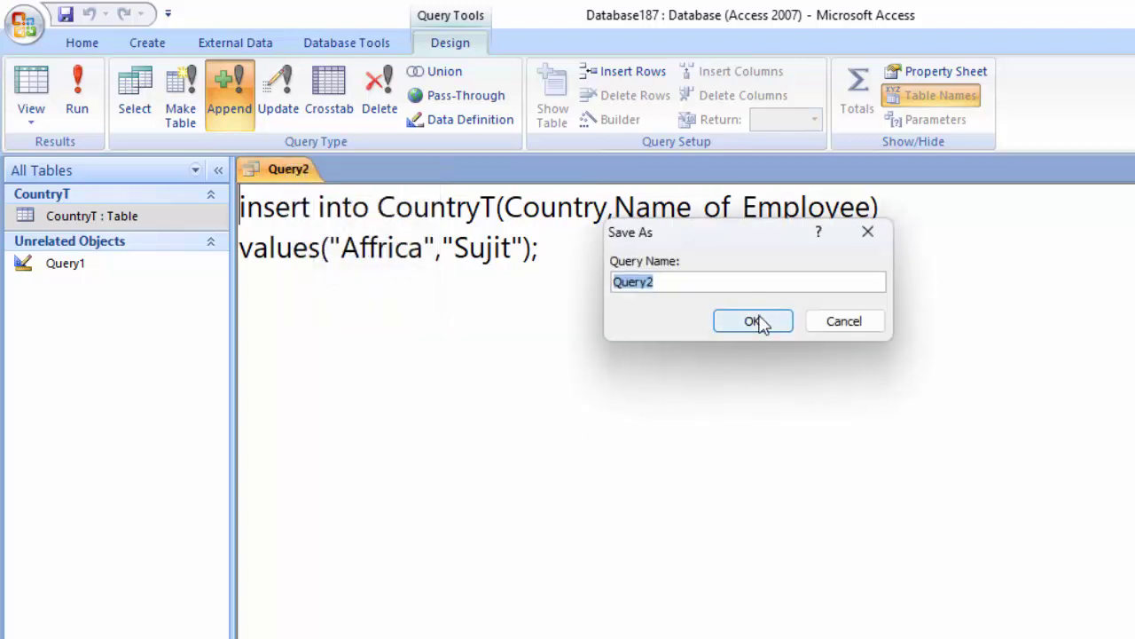
# - Close Query2, then open CountryT to check its seven rows ending with Affrica, and close it
pyautogui.rightClick(282, 171)
pyautogui.click(321, 210)
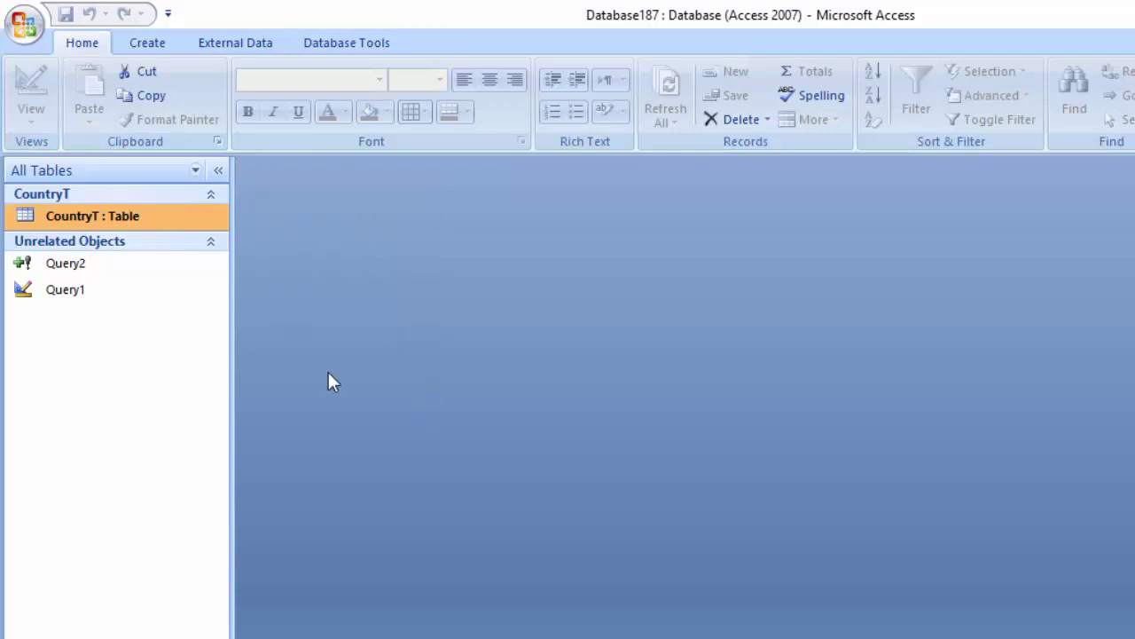
pyautogui.doubleClick(105, 218)
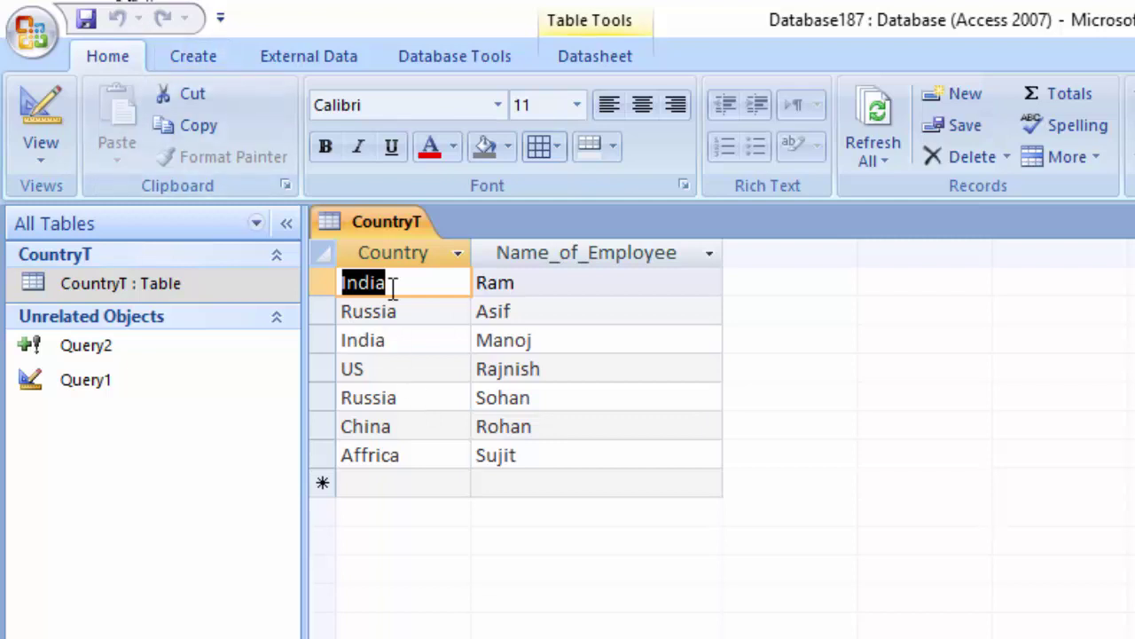
pyautogui.rightClick(388, 230)
# - Close the CountryT table and start a new blank query in SQL view
pyautogui.click(436, 275)
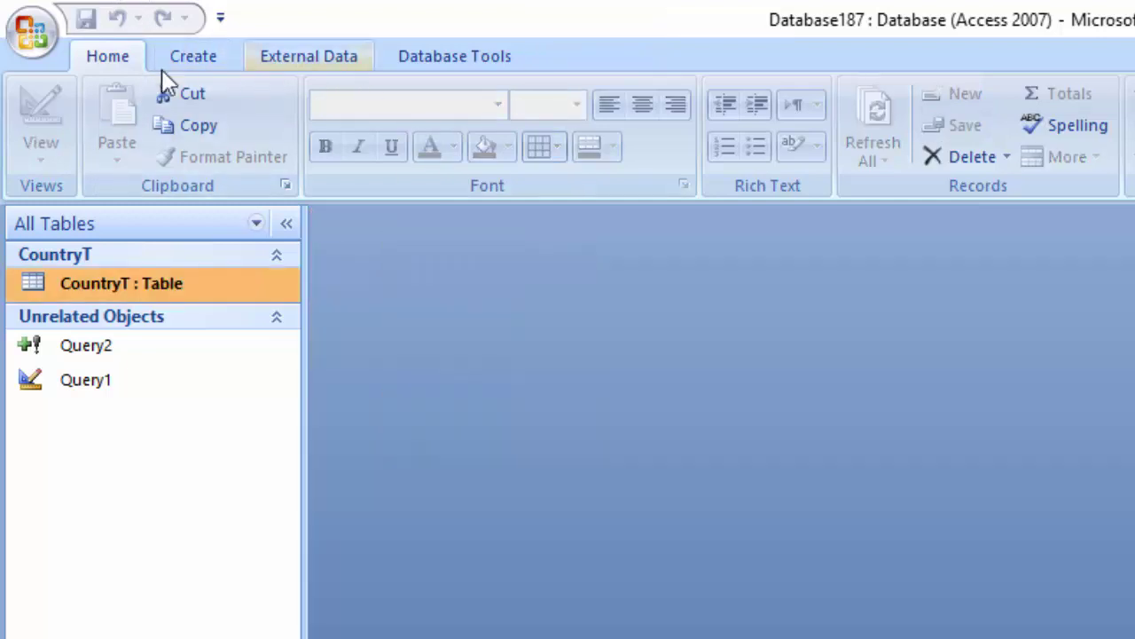
pyautogui.click(204, 55)
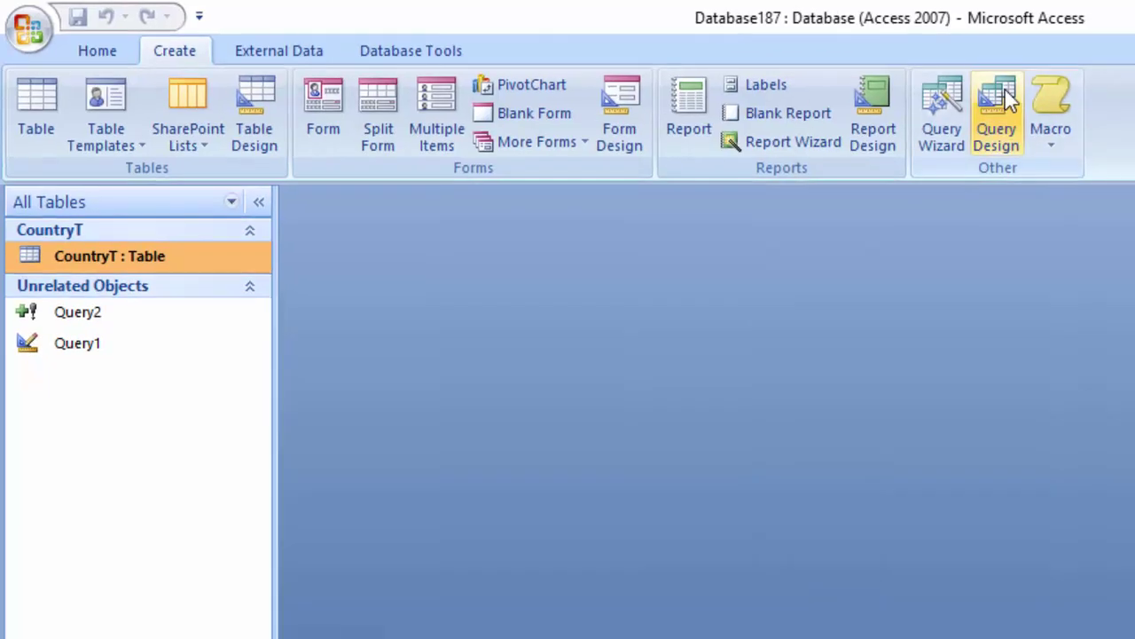
pyautogui.click(1048, 101)
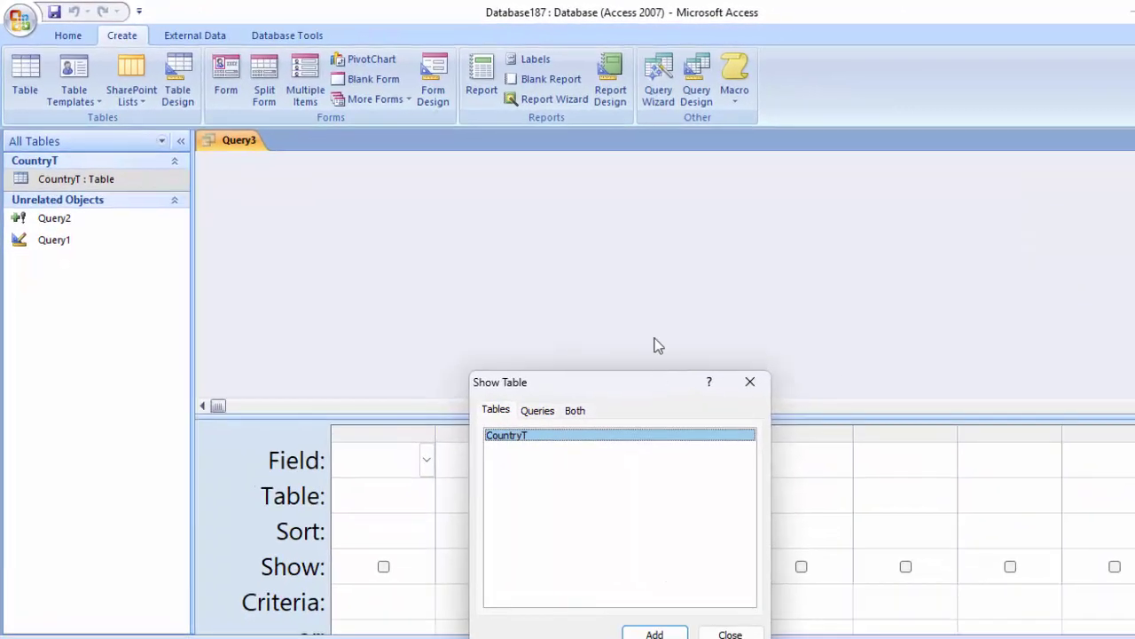
pyautogui.click(700, 401)
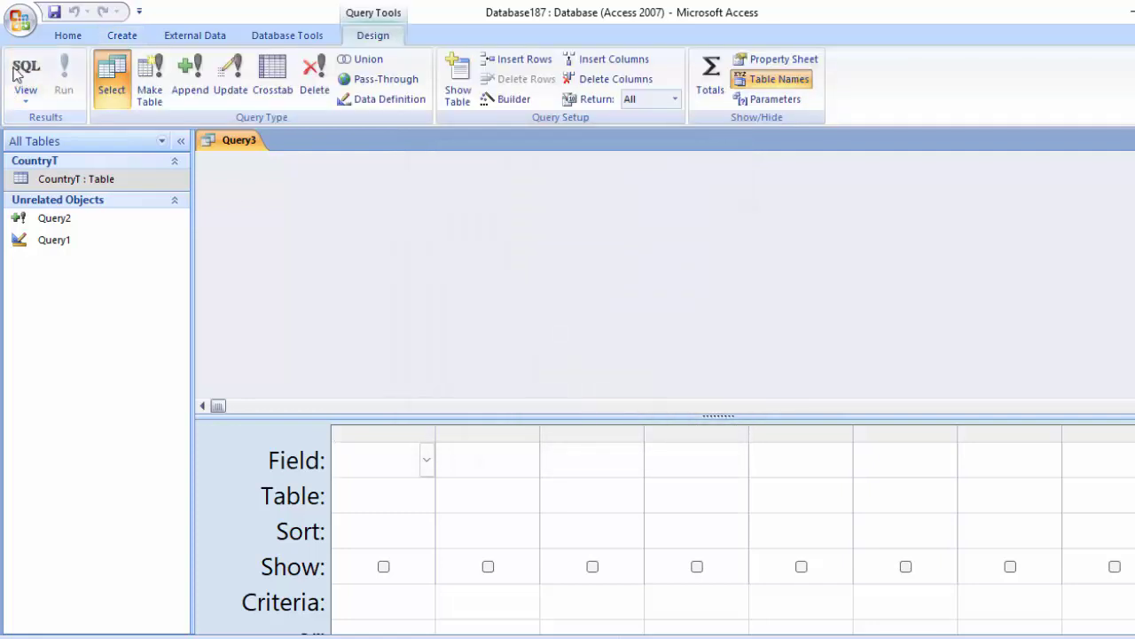
pyautogui.click(26, 75)
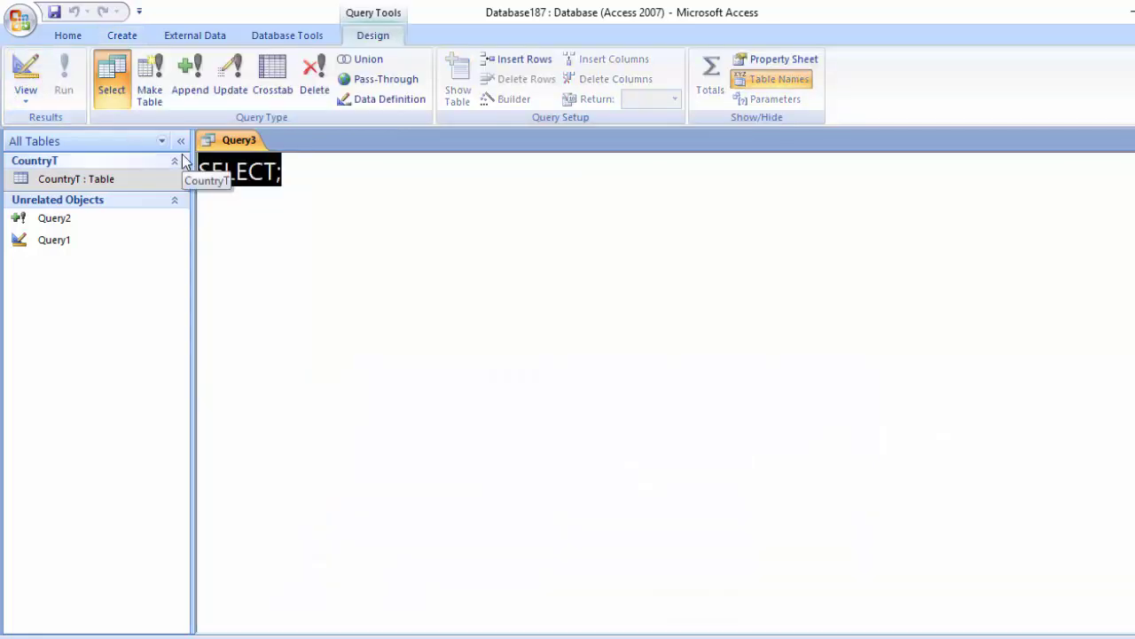
# - Write the SQL statement SELECT * from CountryT order by Country;
pyautogui.click(298, 221)
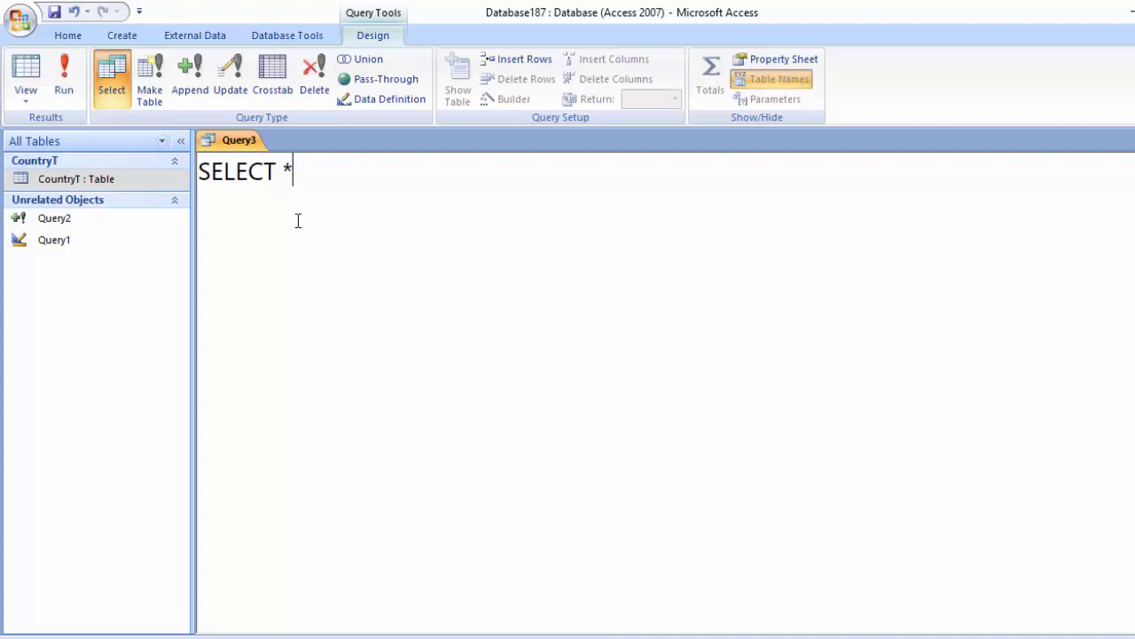
pyautogui.write(' fro')
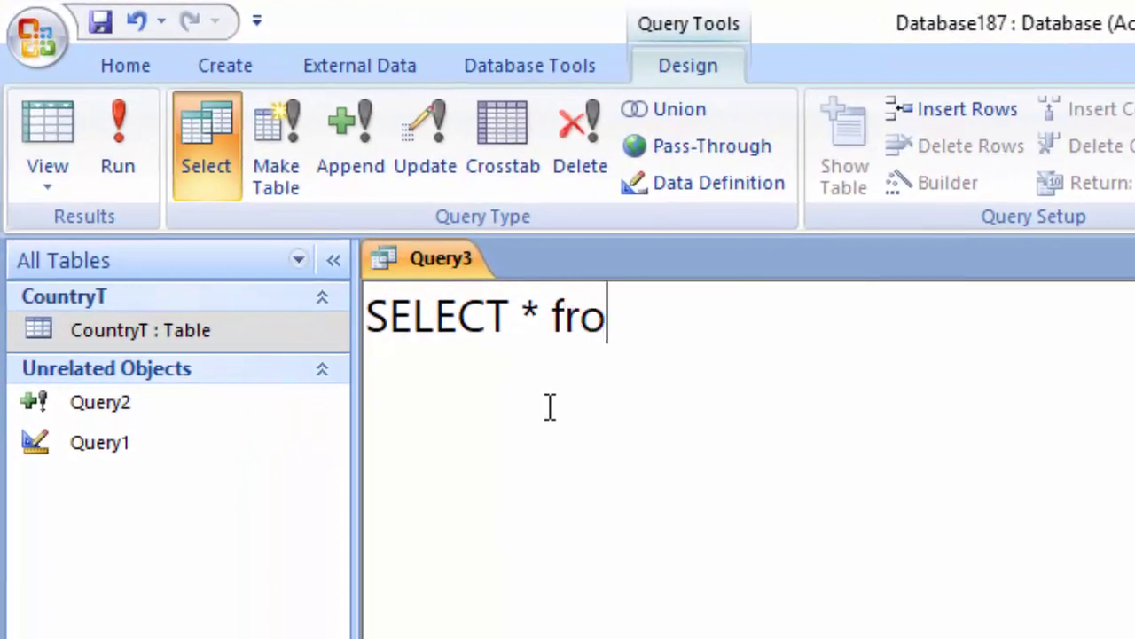
pyautogui.write('m')
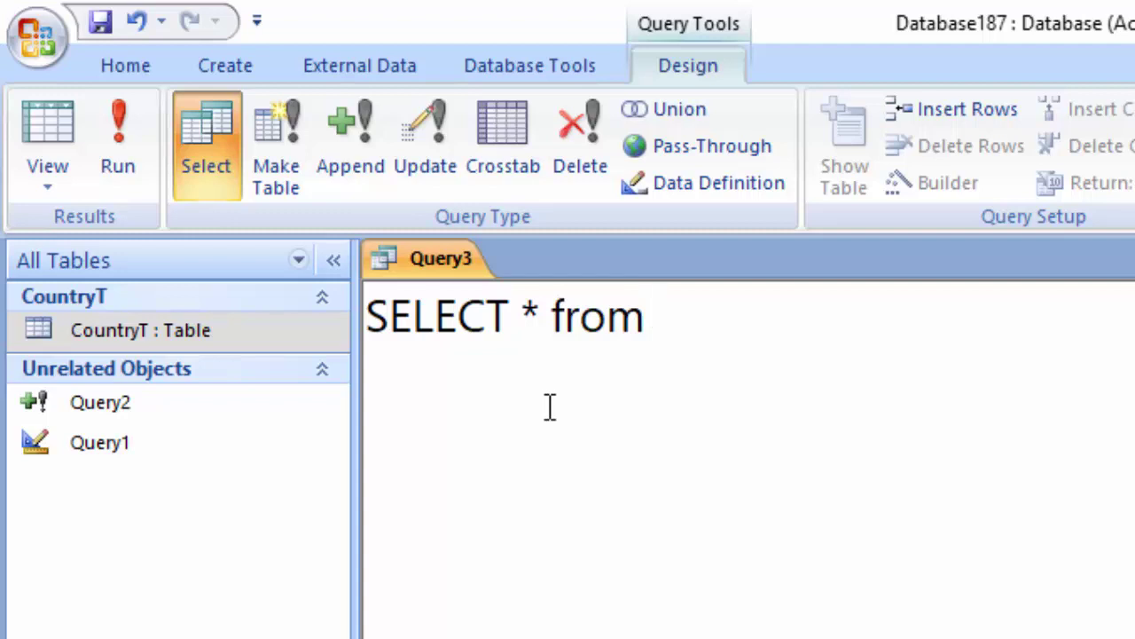
pyautogui.write(' C')
pyautogui.write('ountryT')
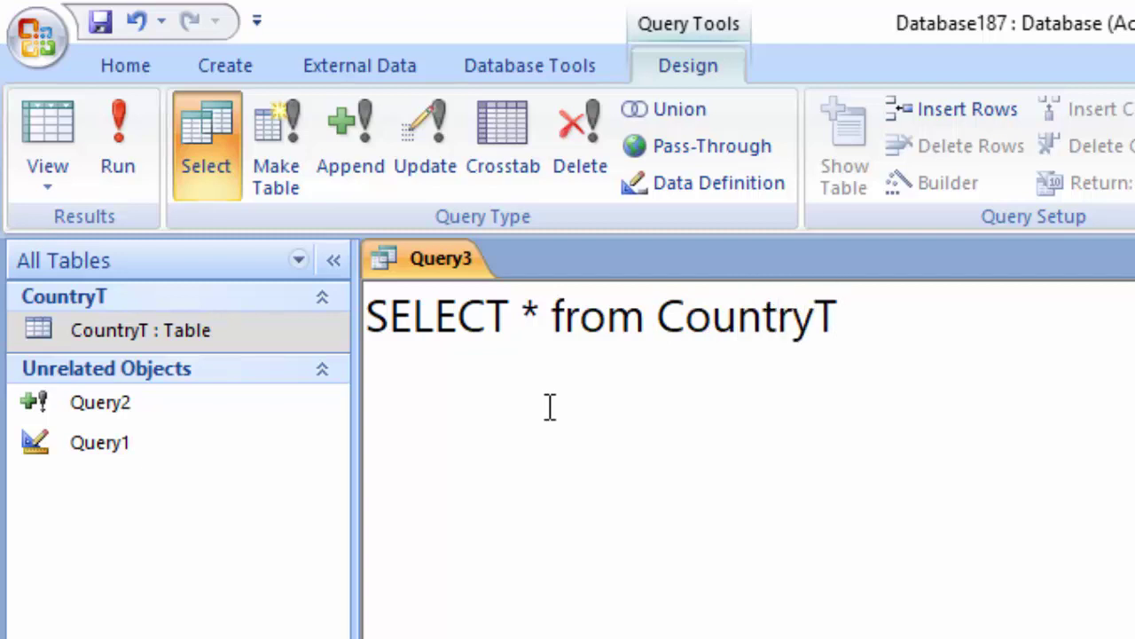
pyautogui.press('Return')
pyautogui.write('order')
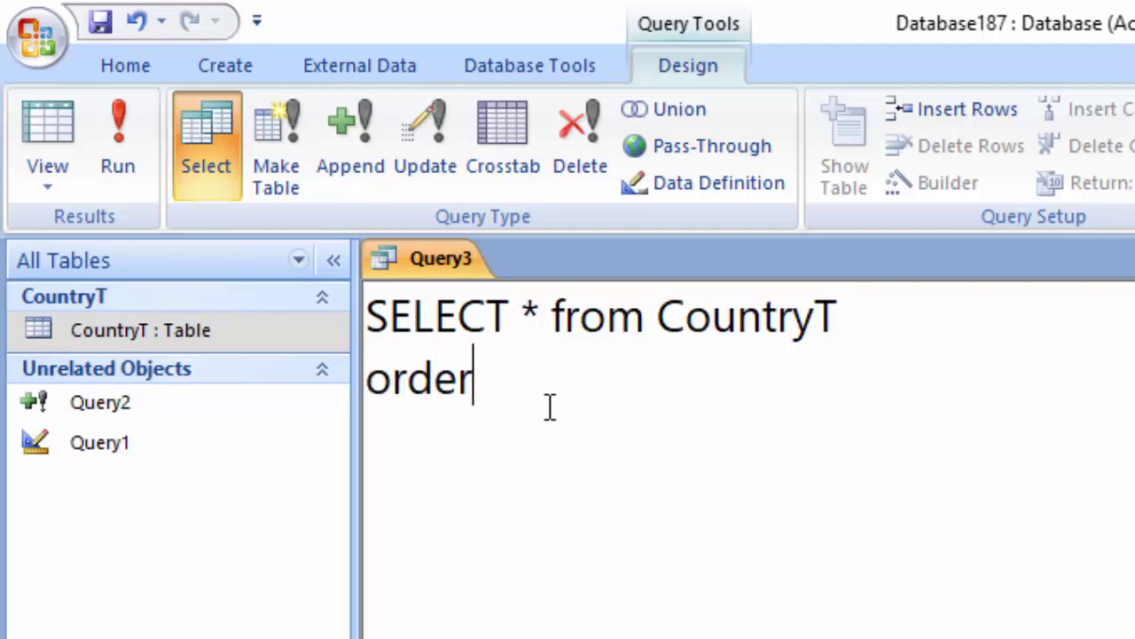
pyautogui.write('by')
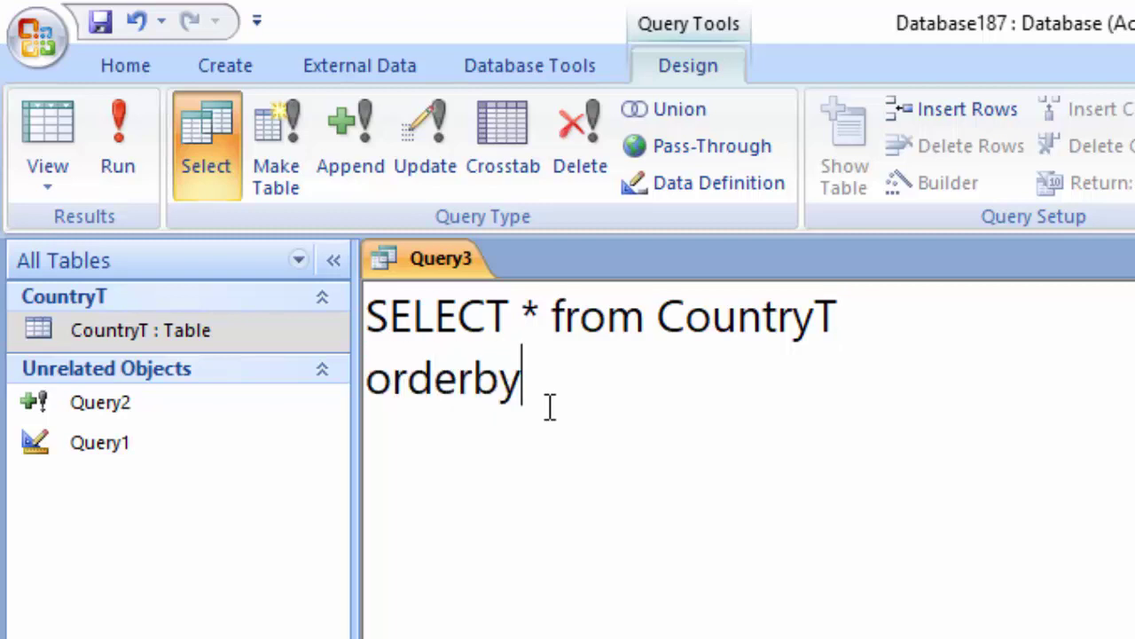
pyautogui.press('BackSpace')
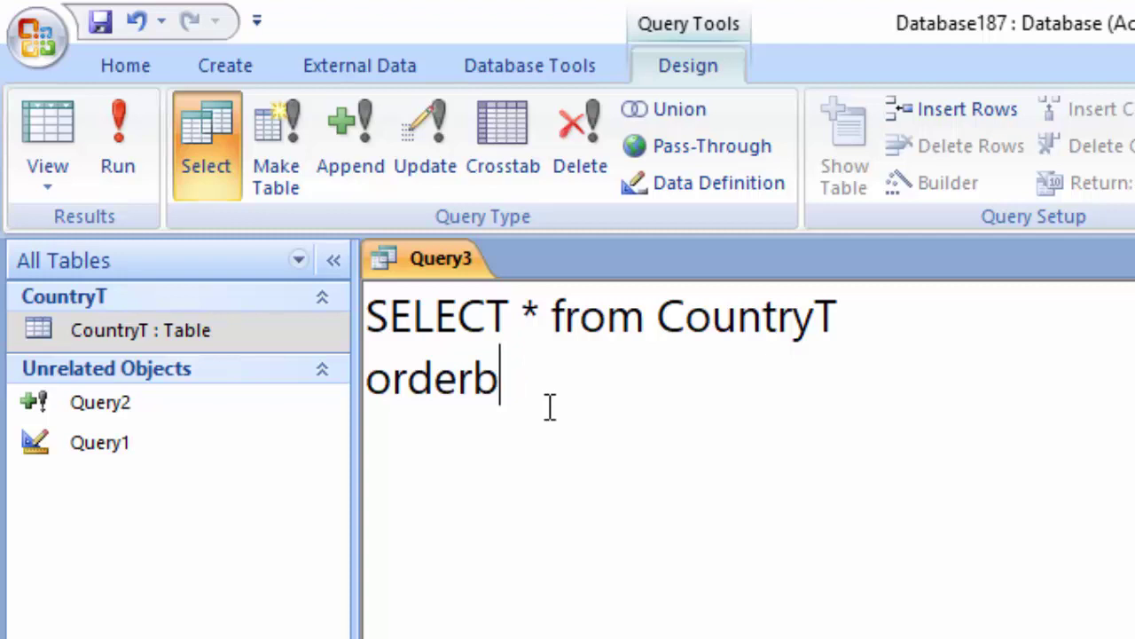
pyautogui.press('BackSpace')
pyautogui.write('by ')
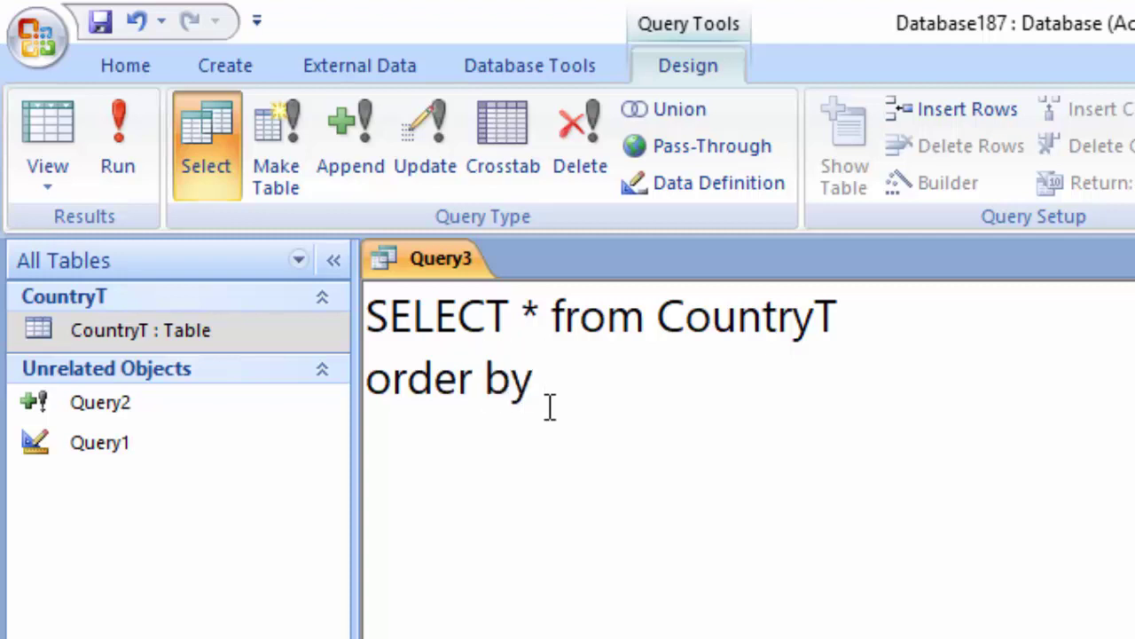
pyautogui.write('Co')
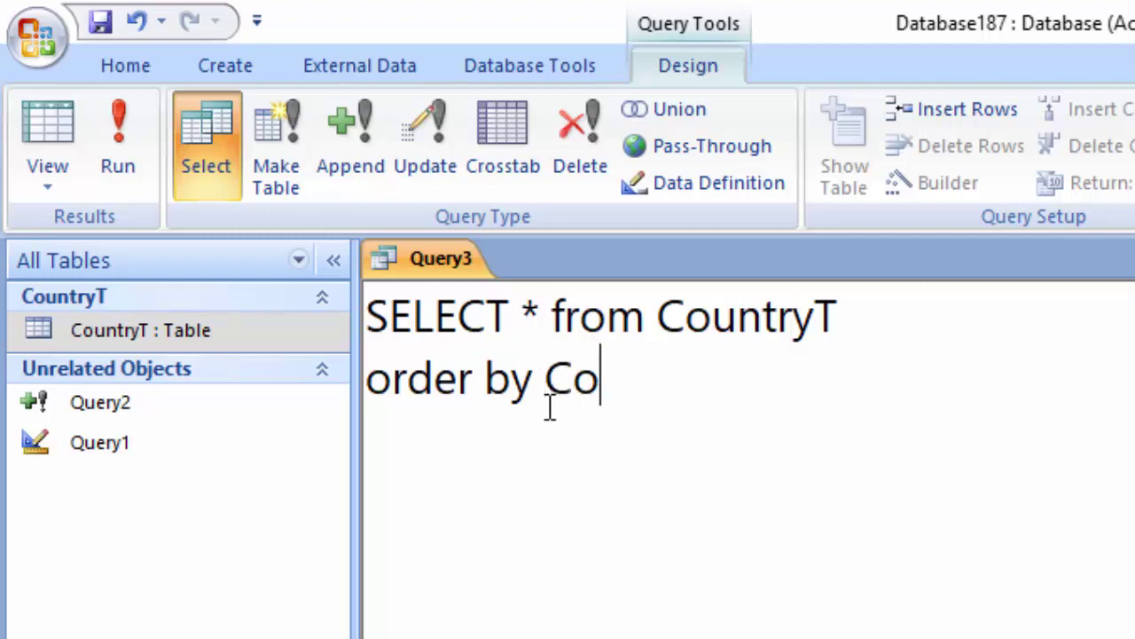
pyautogui.write('untry')
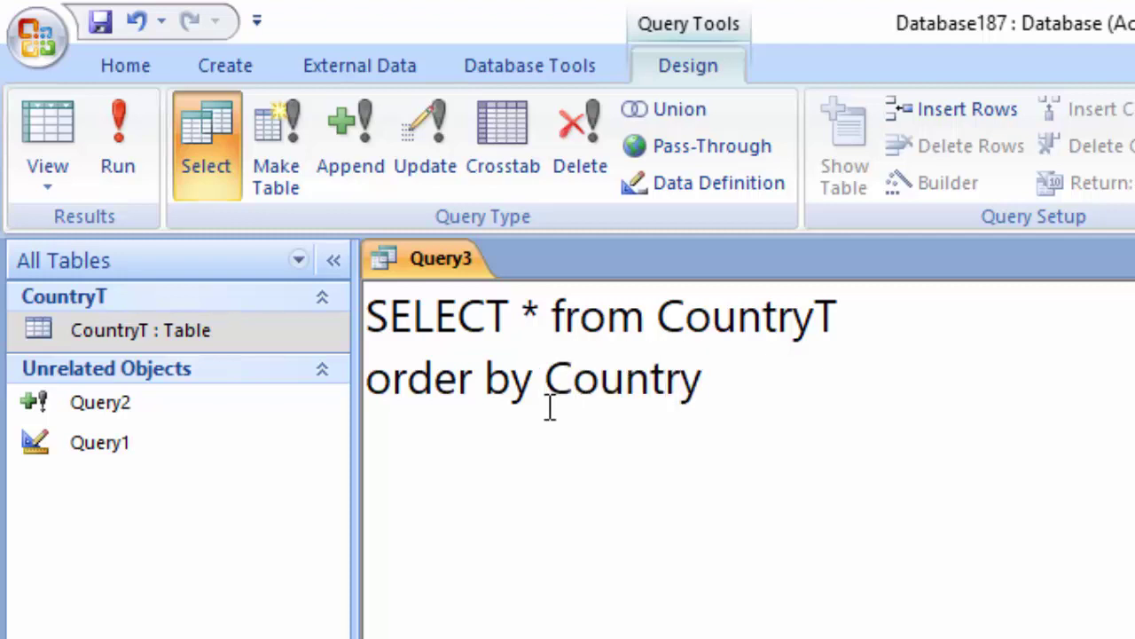
pyautogui.write(';')
# - Run Query3 to list seven rows by country, Affrica first, then return to its SQL
pyautogui.click(108, 138)
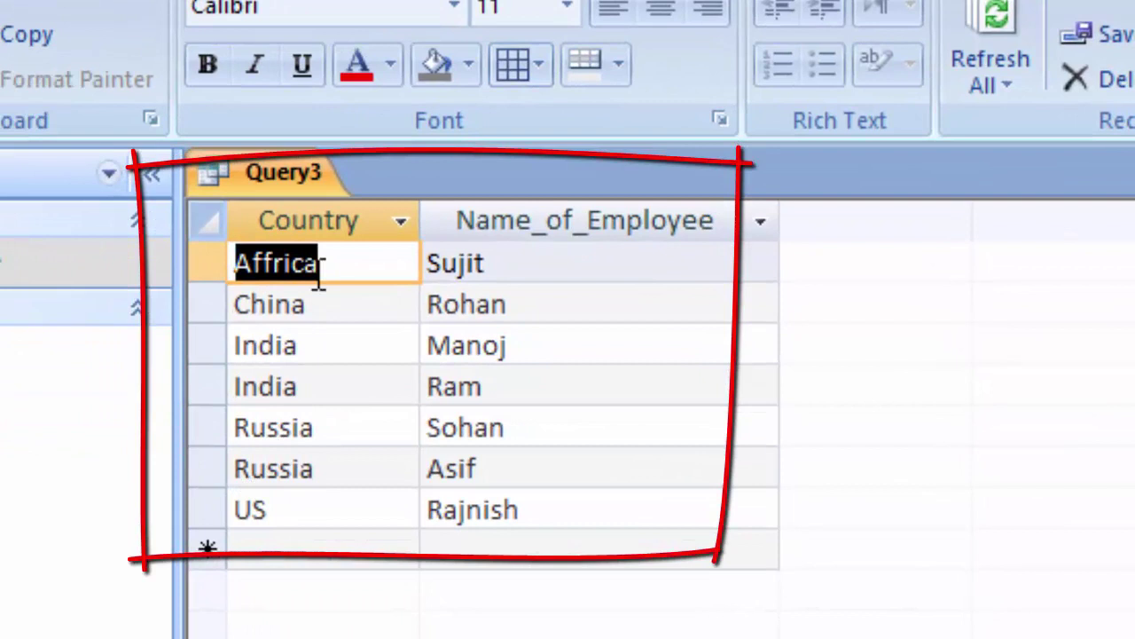
pyautogui.click(354, 270)
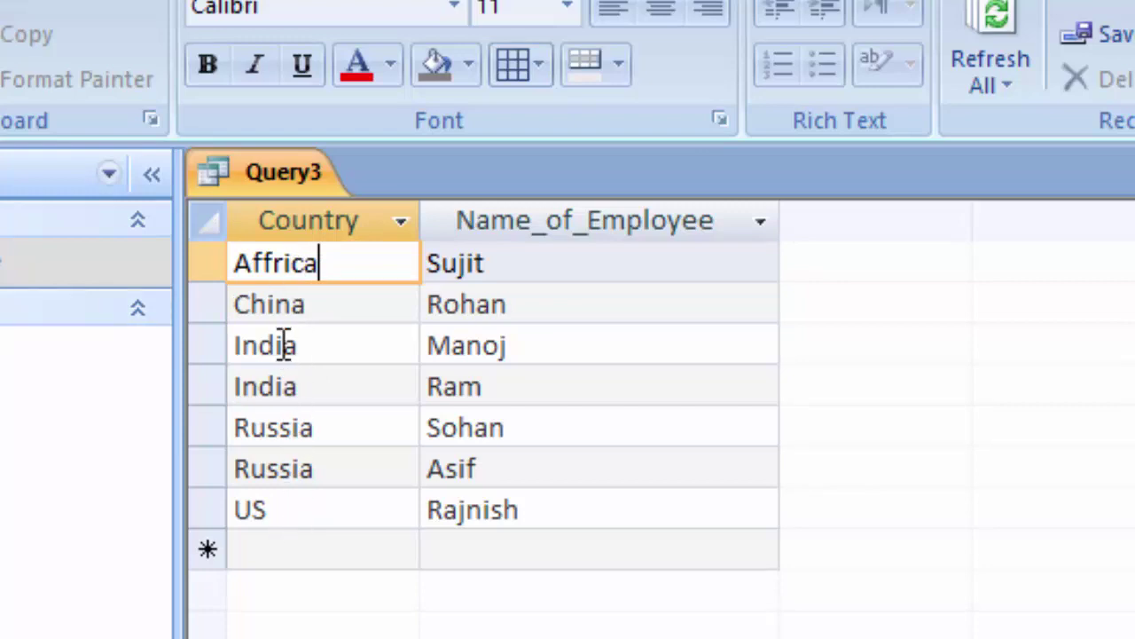
pyautogui.click(282, 174)
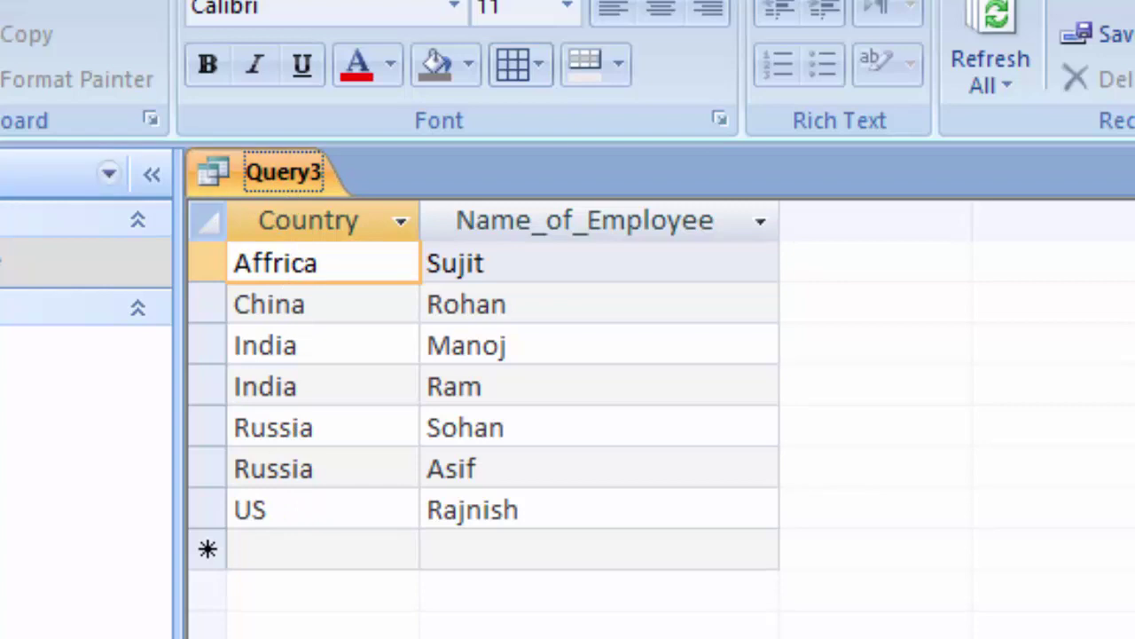
pyautogui.click(35, 417)
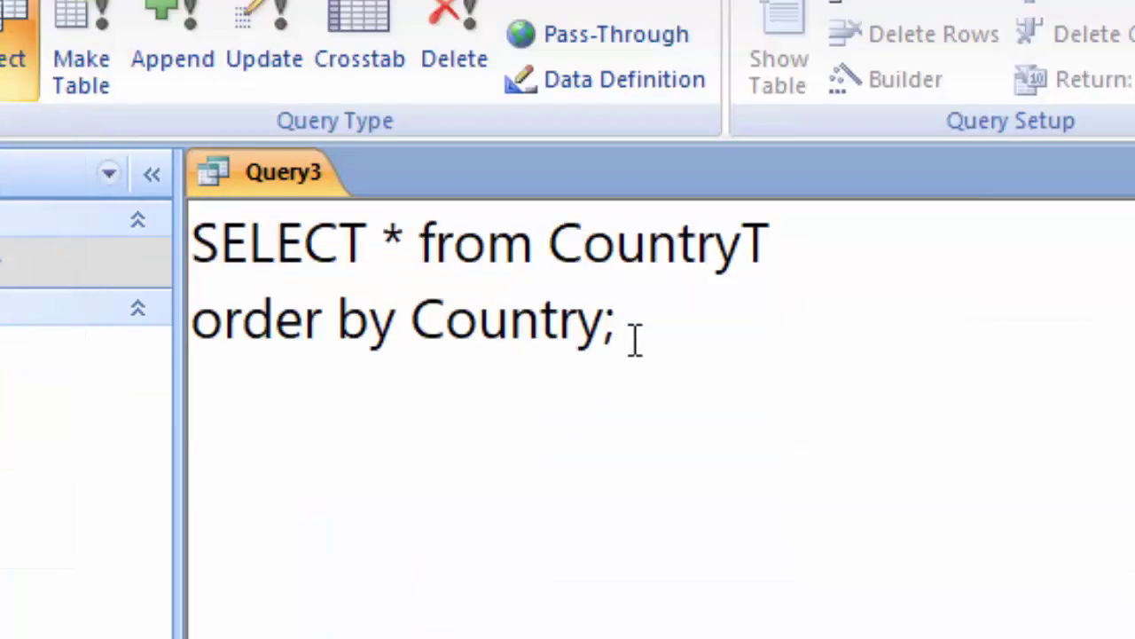